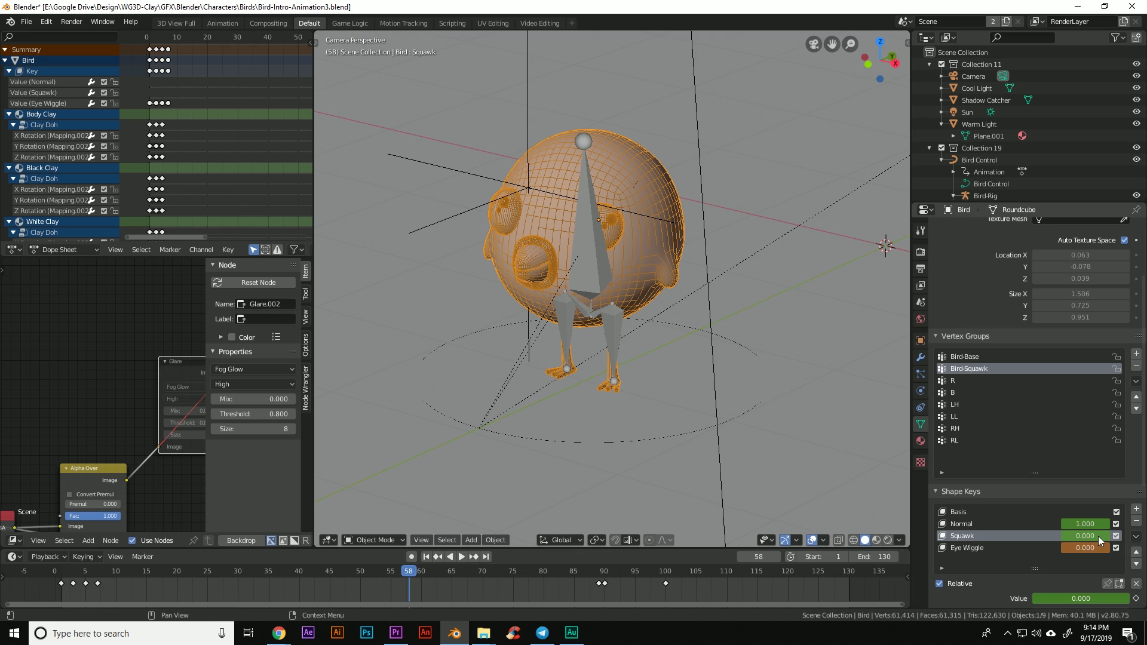
# Step: Set the bird's Normal shape key to 0 and its Squawk shape key to 1, viewing the bird from several angles
pyautogui.moveTo(682, 390); pyautogui.dragTo(657, 399, button='middle')
pyautogui.scroll(8, 657, 395)
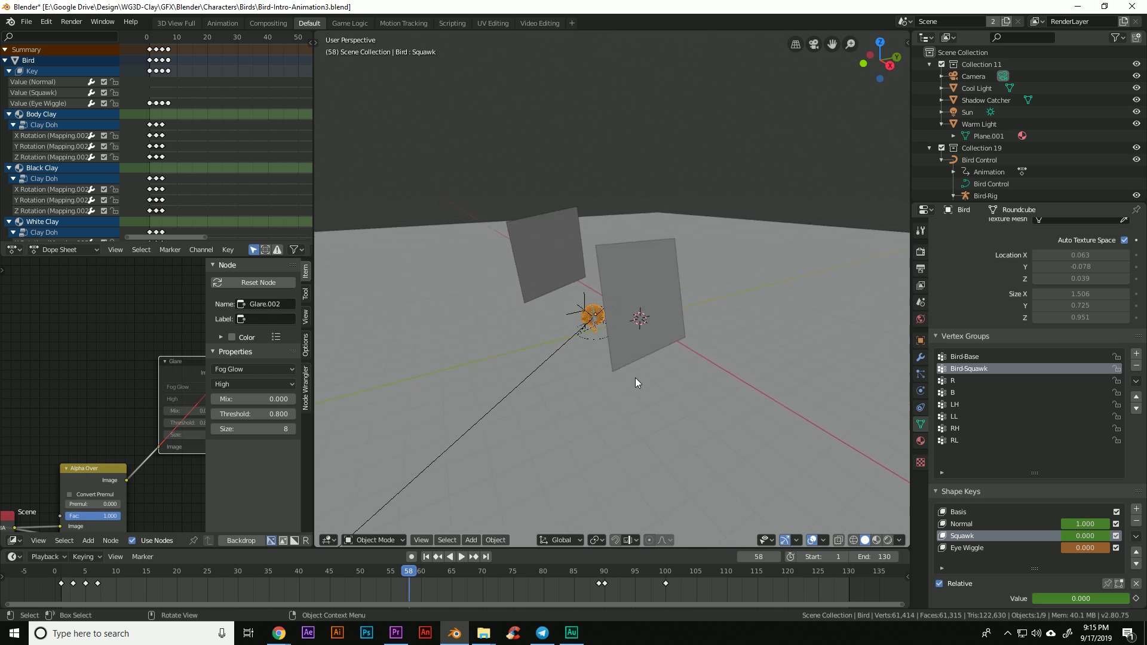
pyautogui.moveTo(550, 432); pyautogui.dragTo(578, 403, button='middle')
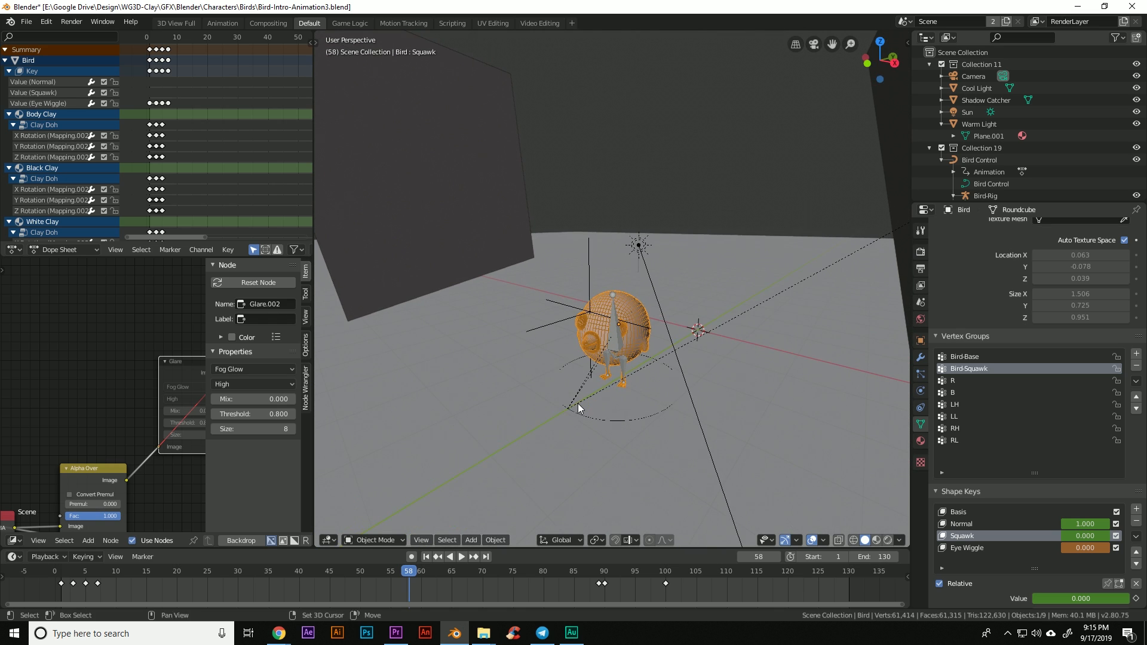
pyautogui.scroll(2, 625, 429)
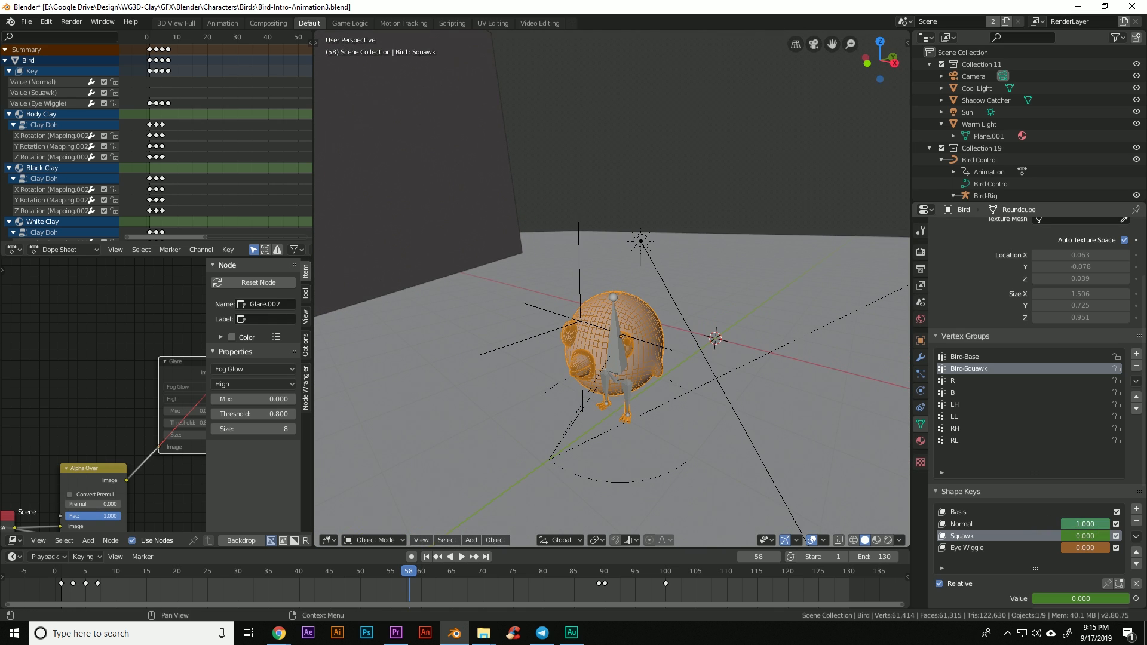
pyautogui.moveTo(1099, 523)
pyautogui.mouseDown()
pyautogui.moveTo(1053, 524)
pyautogui.moveTo(1115, 536)
pyautogui.mouseUp()
pyautogui.moveTo(641, 417)
pyautogui.mouseDown(button='middle')
pyautogui.moveTo(662, 406)
pyautogui.moveTo(631, 409)
pyautogui.mouseUp(button='middle')
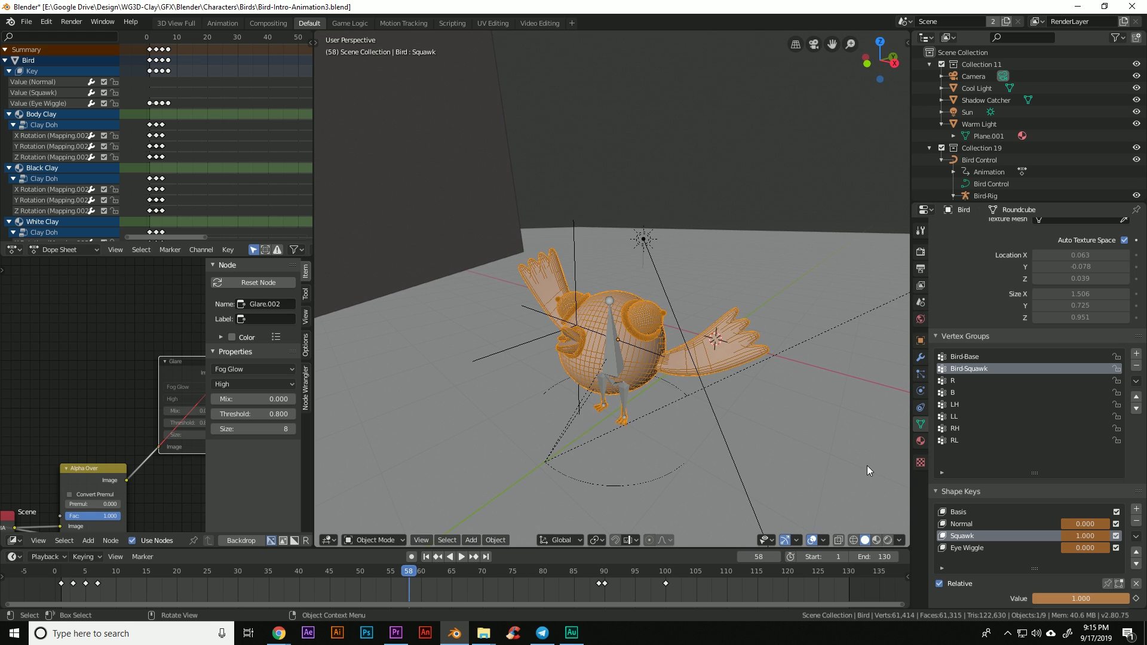
pyautogui.moveTo(768, 425); pyautogui.dragTo(651, 406, button='middle')
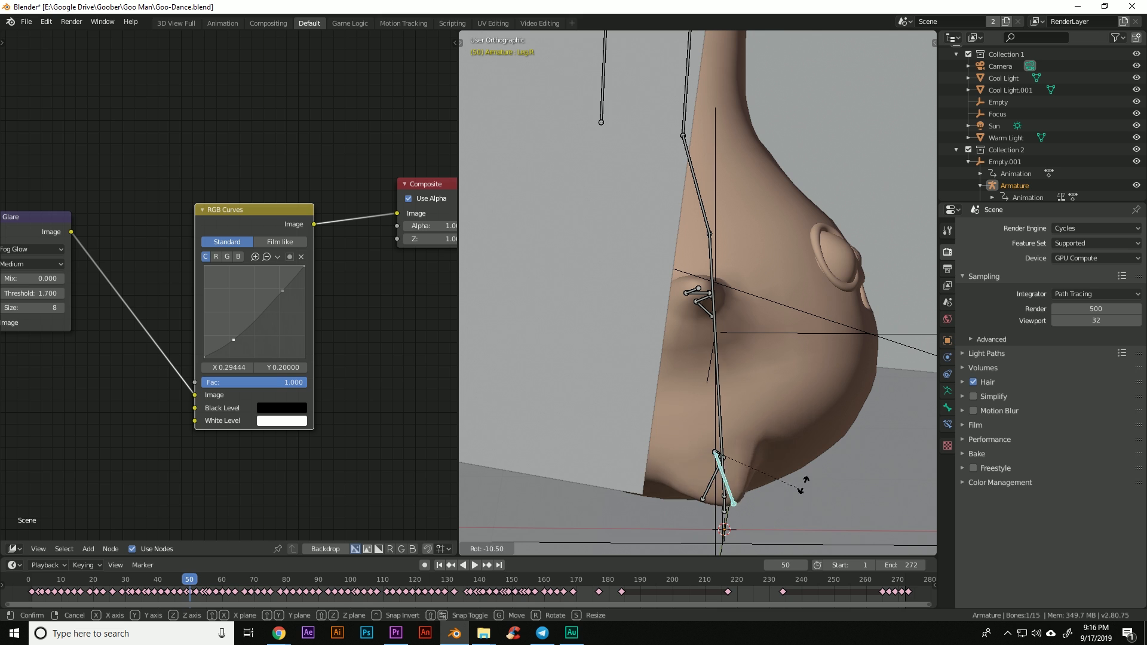
# Step: Rotate the goo character's Leg.R bone by about -10.5 degrees
pyautogui.click(811, 461)
pyautogui.moveTo(811, 460); pyautogui.dragTo(760, 421, button='middle')
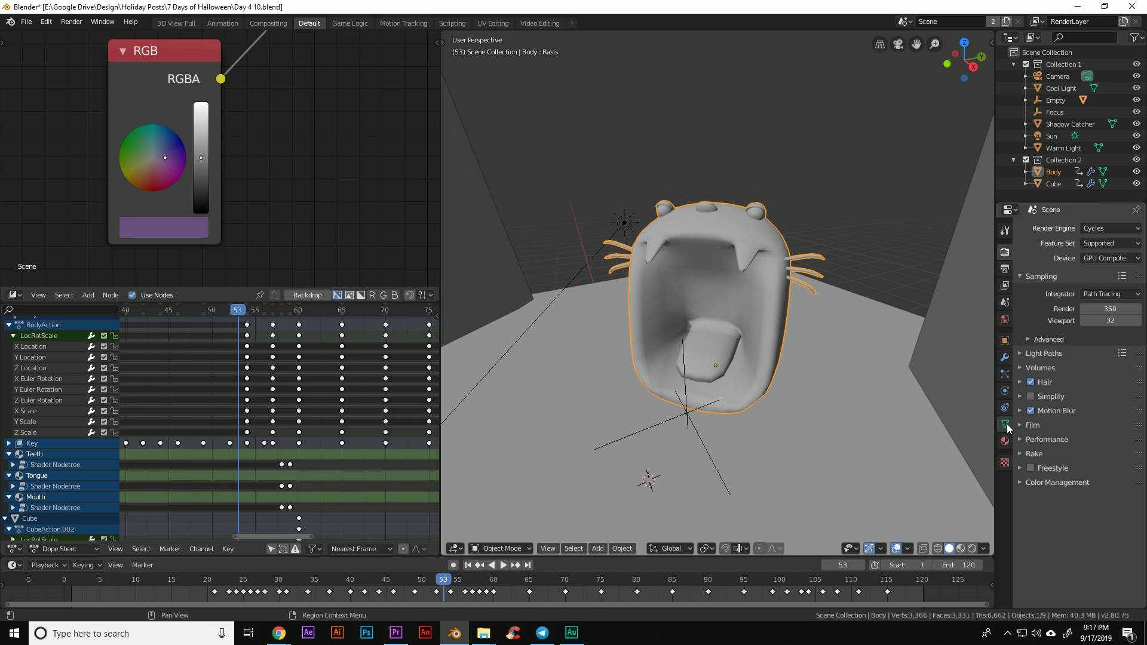
# Step: Show the Body object's mesh data and lower the value of its Yawn shape key
pyautogui.click(1005, 424)
pyautogui.moveTo(965, 453); pyautogui.dragTo(875, 436, button='middle')
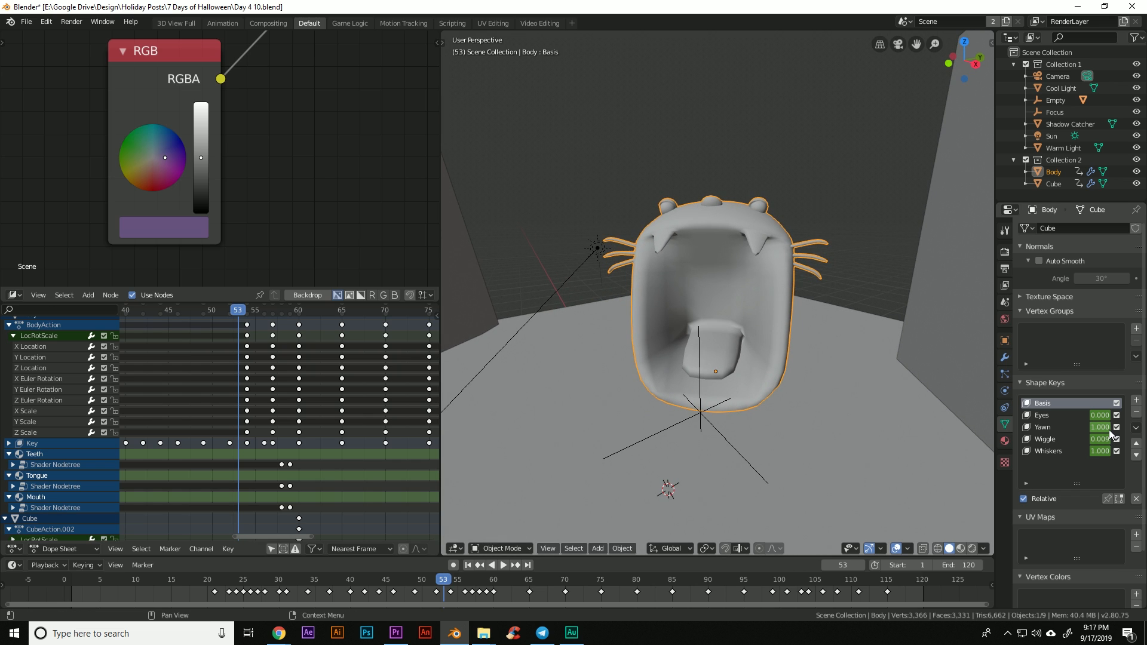
pyautogui.moveTo(1105, 428); pyautogui.dragTo(1069, 428)
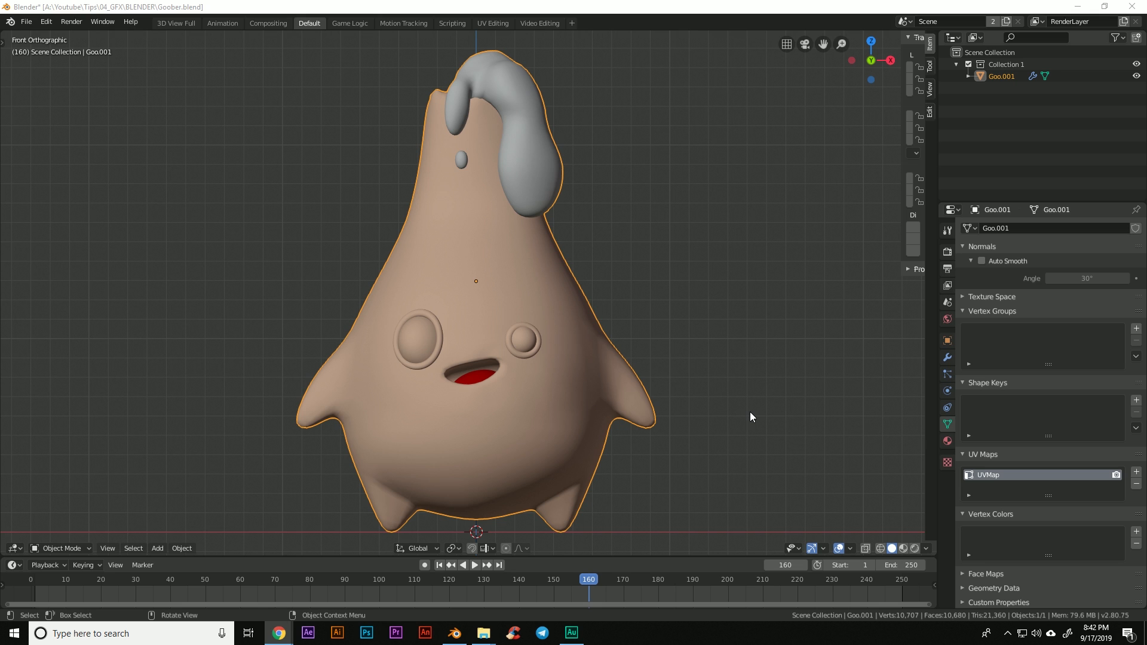
pyautogui.moveTo(611, 389); pyautogui.dragTo(547, 368, button='middle')
pyautogui.press('KP_1')
pyautogui.scroll(2, 536, 412)
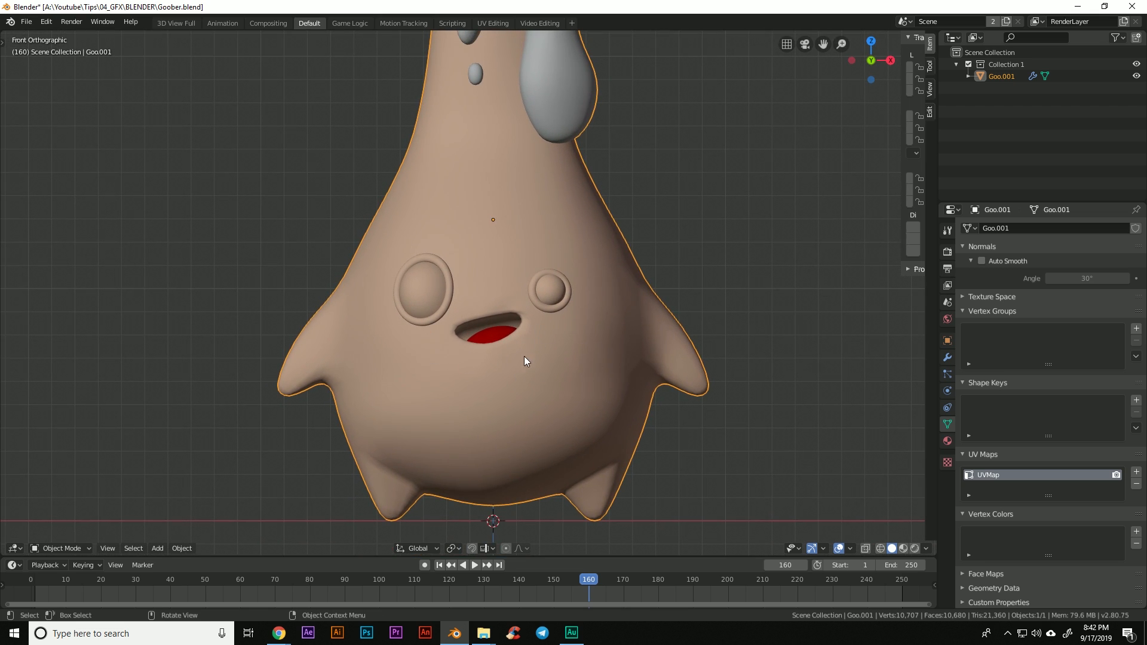
pyautogui.scroll(1, 549, 362)
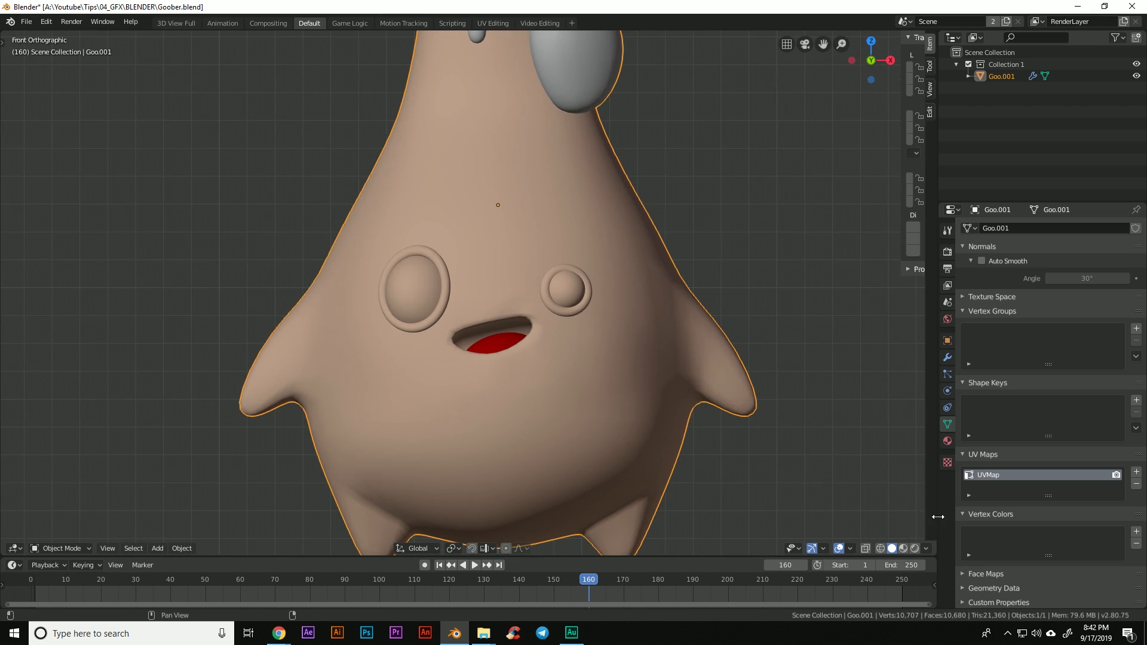
pyautogui.scroll(-1, 561, 397)
pyautogui.keyDown('shift'); pyautogui.moveTo(558, 378); pyautogui.dragTo(581, 413, button='middle'); pyautogui.keyUp('shift')
pyautogui.scroll(-2, 557, 446)
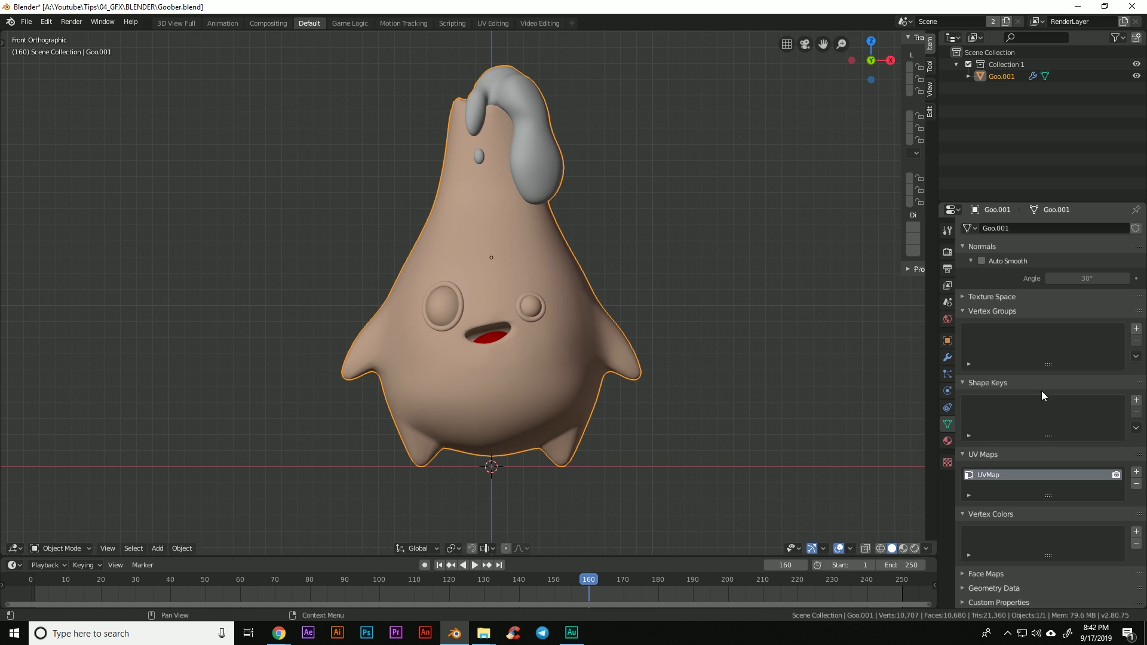
# Step: Add a Basis shape key to Goo.001, then add a second shape key and name it Sad
pyautogui.click(966, 384)
pyautogui.click(965, 383)
pyautogui.click(1136, 400)
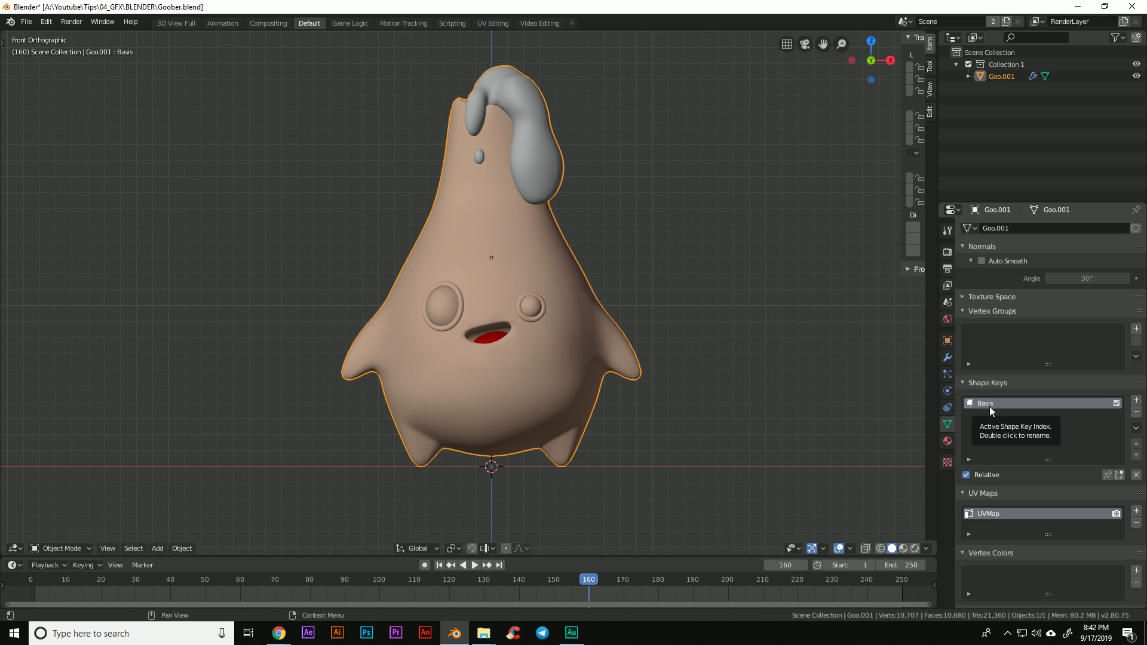
pyautogui.click(1135, 401)
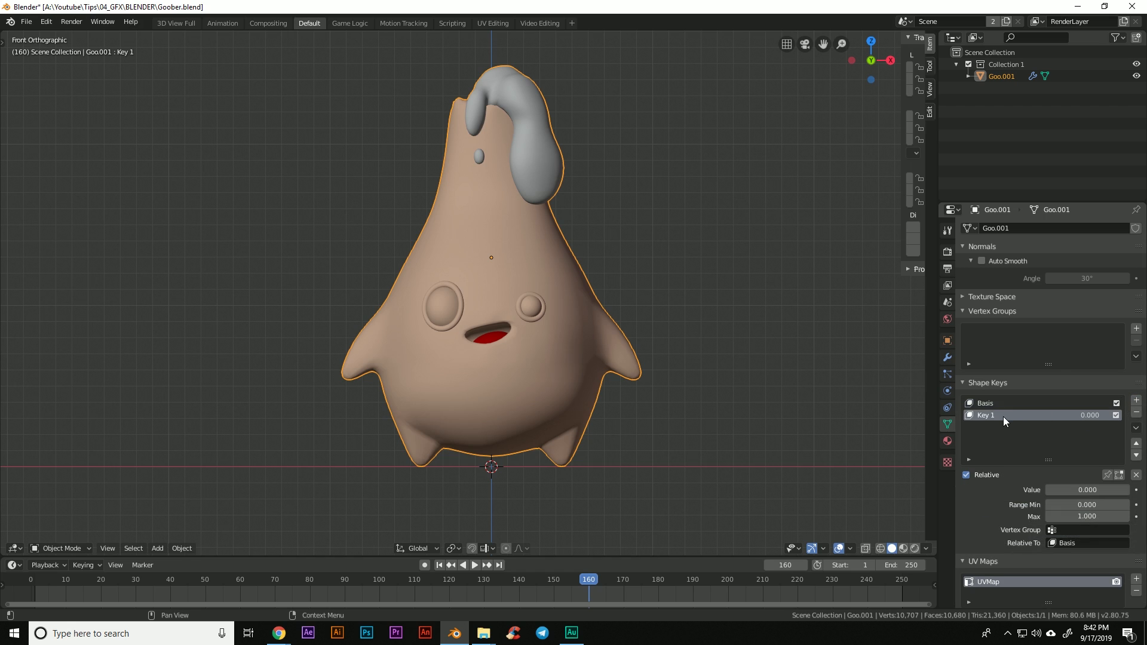
pyautogui.write('Sad')
pyautogui.press('Return')
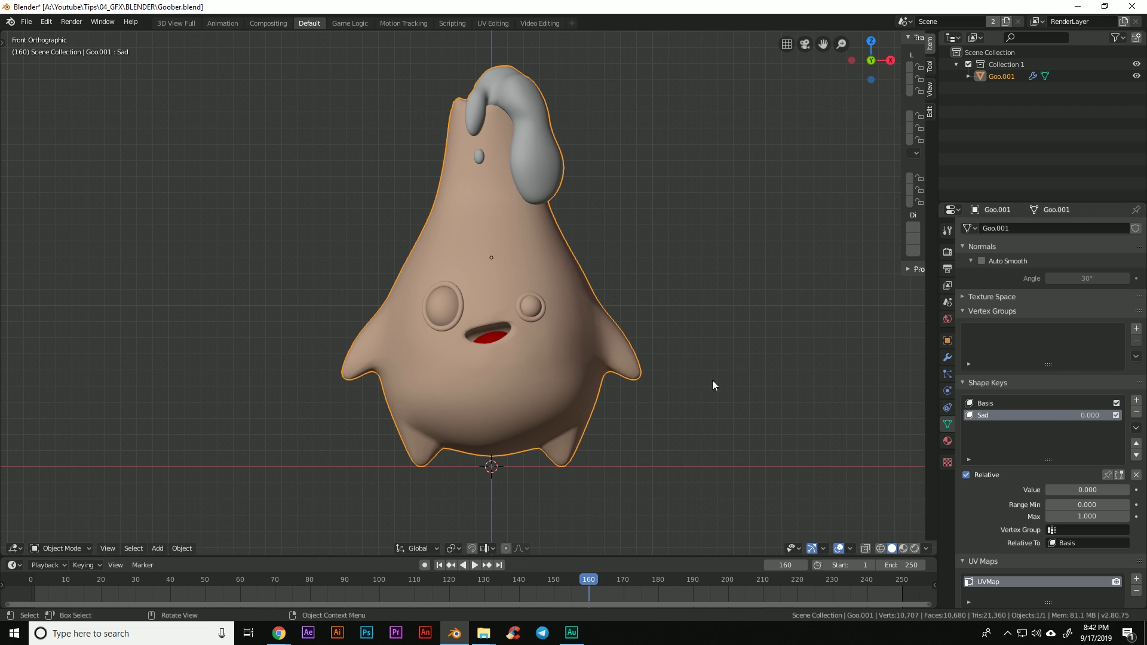
# Step: Enter Edit Mode on the Sad shape key with vertex selection and enable proportional editing
pyautogui.hotkey('ctrl', 'Tab')
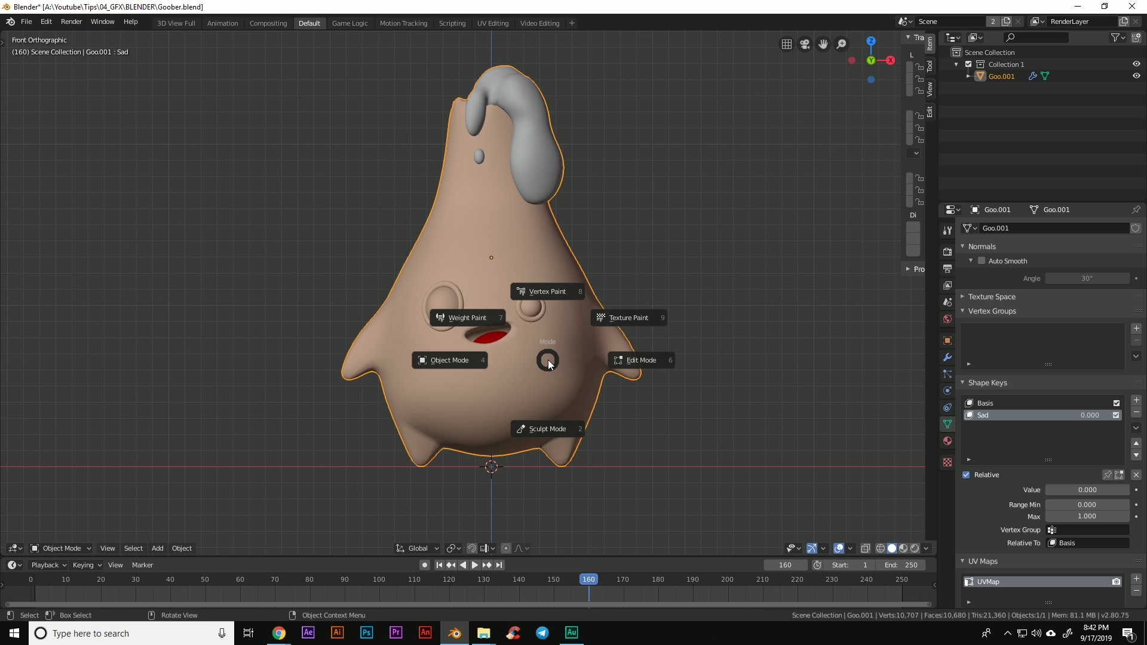
pyautogui.click(659, 362)
pyautogui.scroll(2, 562, 383)
pyautogui.scroll(3, 562, 383)
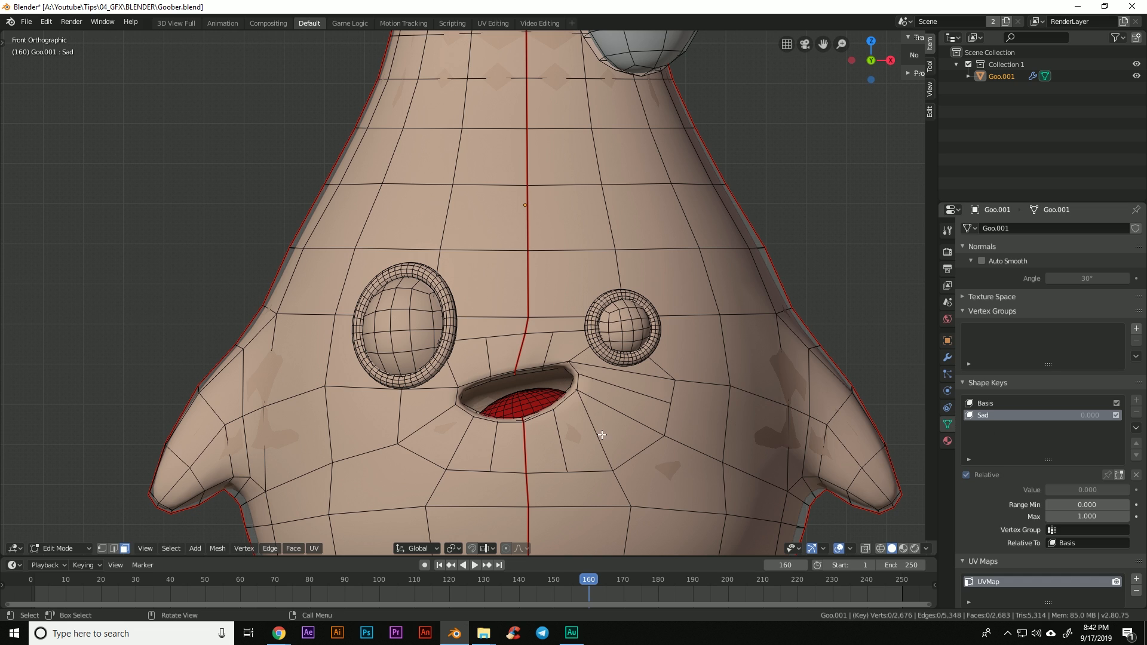
pyautogui.press('1')
pyautogui.keyDown('shift'); pyautogui.moveTo(543, 442); pyautogui.dragTo(528, 392, button='middle'); pyautogui.keyUp('shift')
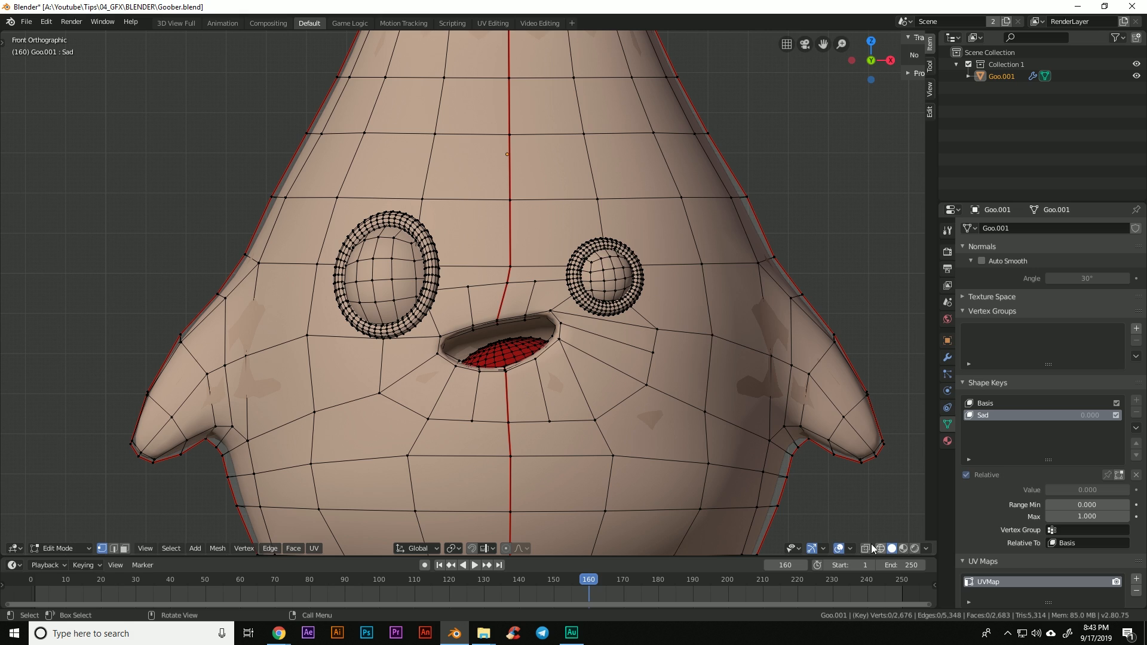
pyautogui.click(508, 549)
pyautogui.click(537, 322)
pyautogui.press('g')
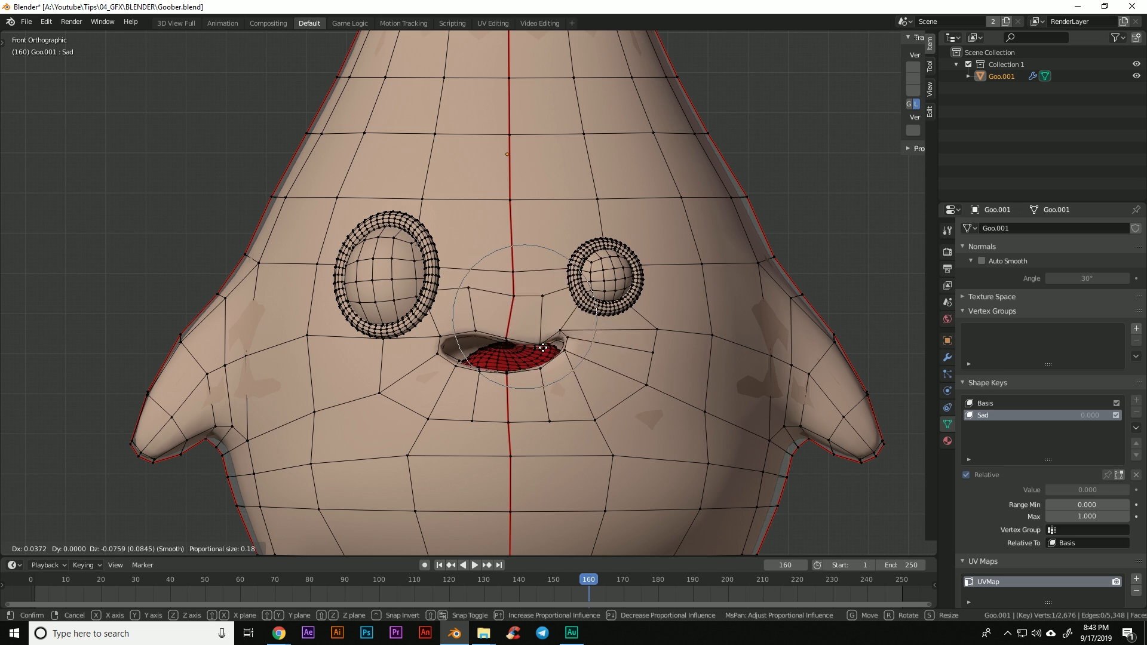
pyautogui.rightClick(547, 356)
# Step: Try to reshape the mouth with brush strokes in Sculpt Mode
pyautogui.hotkey('ctrl', 'Tab')
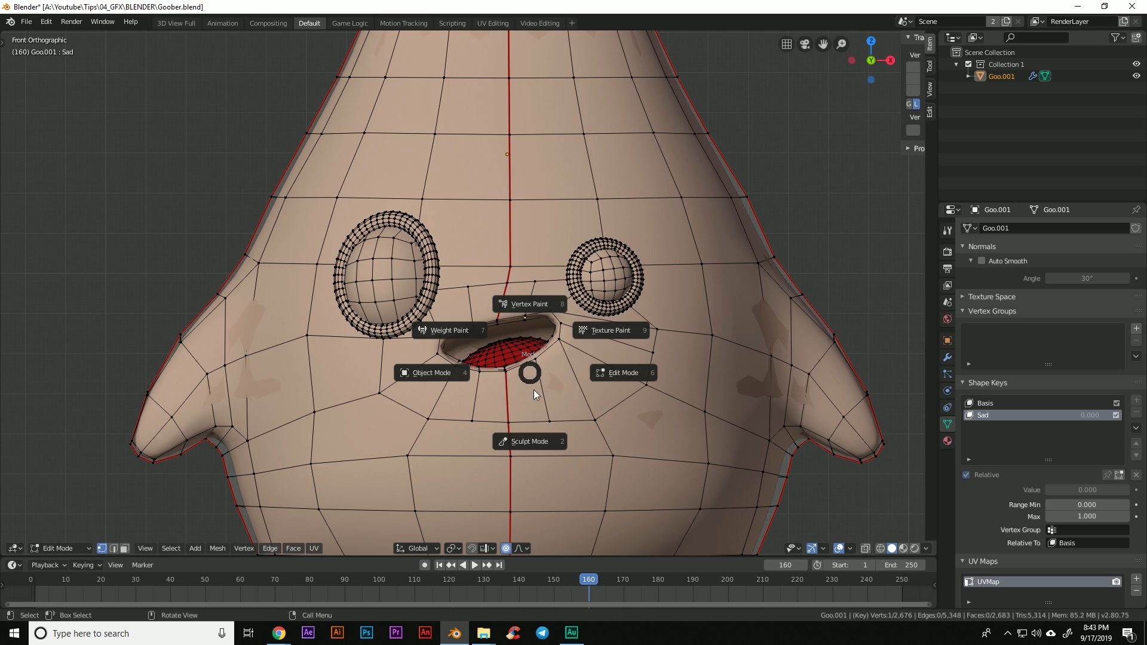
pyautogui.click(540, 439)
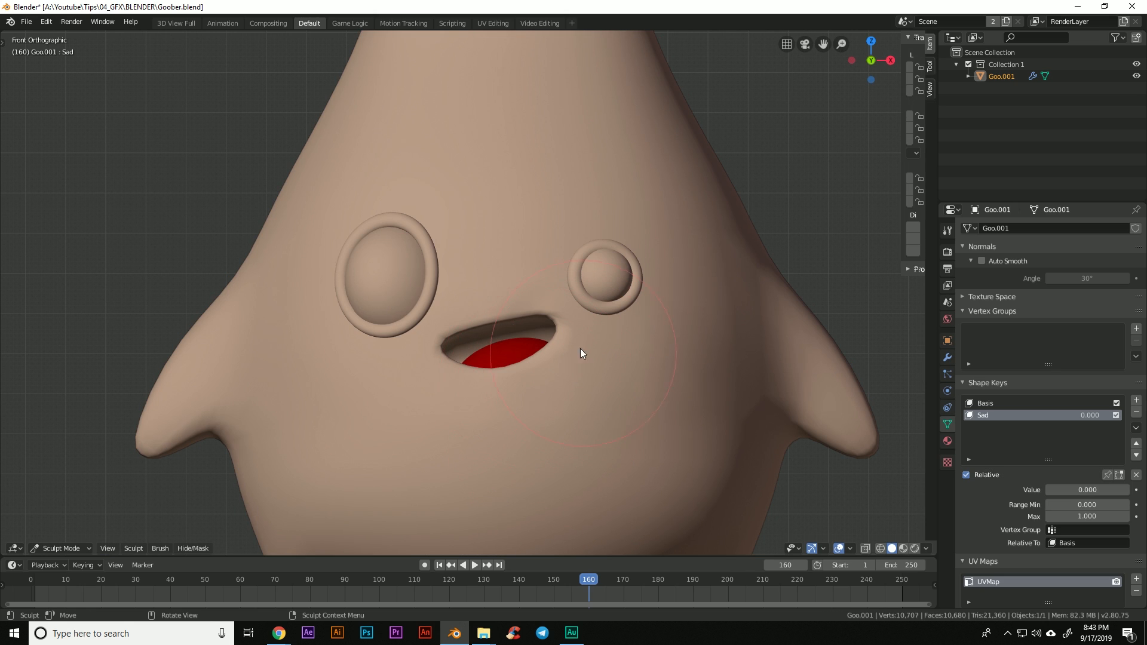
pyautogui.moveTo(496, 352); pyautogui.dragTo(507, 300)
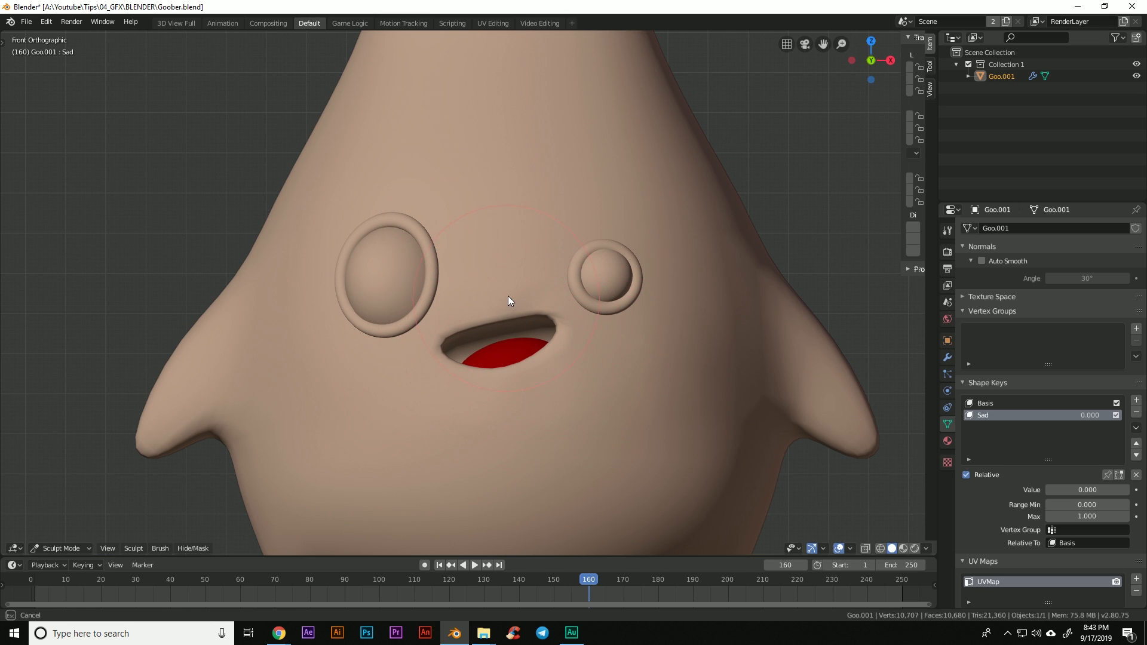
pyautogui.moveTo(478, 357)
pyautogui.mouseDown()
pyautogui.moveTo(551, 367)
pyautogui.moveTo(528, 417)
pyautogui.mouseUp()
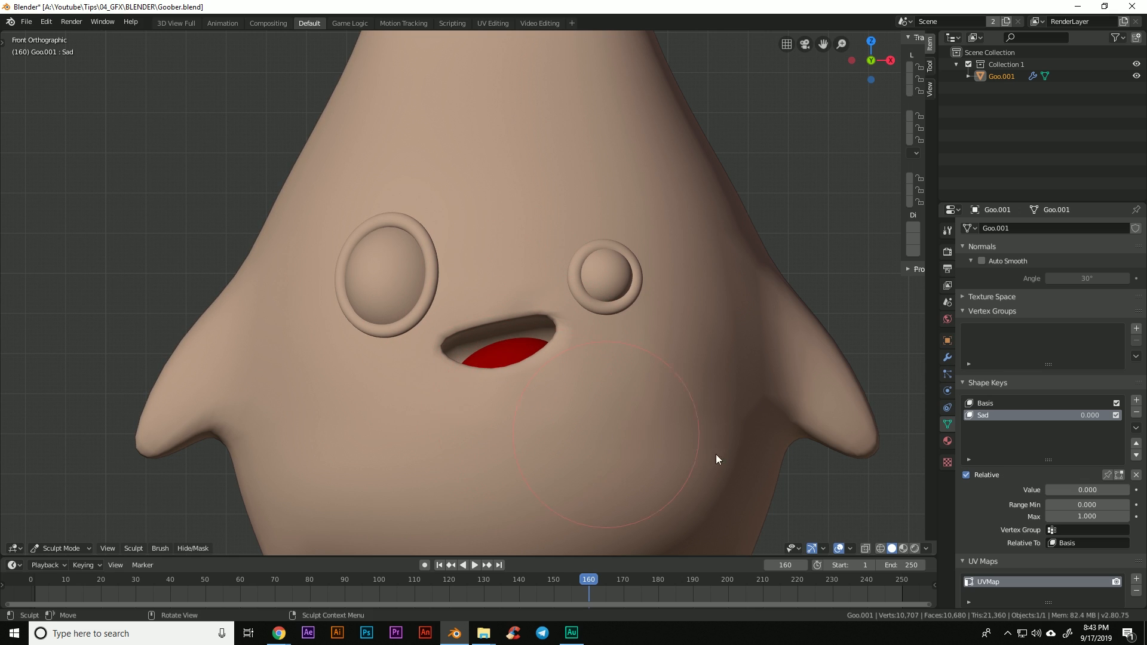
# Step: Set the Sad shape key's value to 1 and return to Edit Mode
pyautogui.moveTo(1054, 489); pyautogui.dragTo(1128, 490)
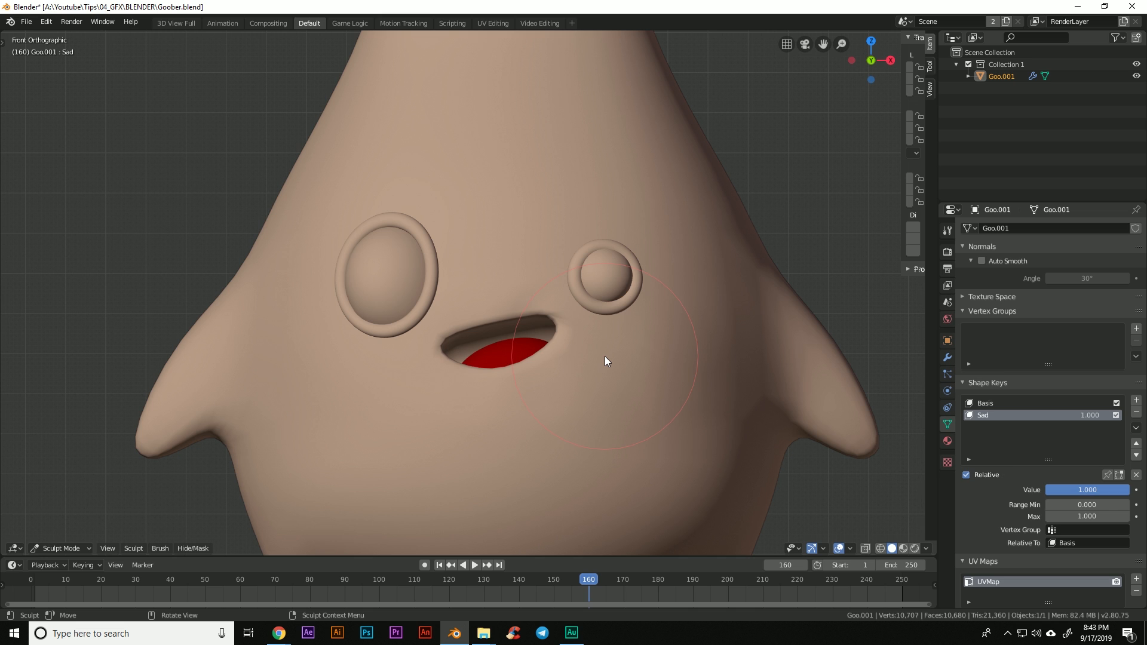
pyautogui.hotkey('ctrl', 'Tab')
pyautogui.click(693, 360)
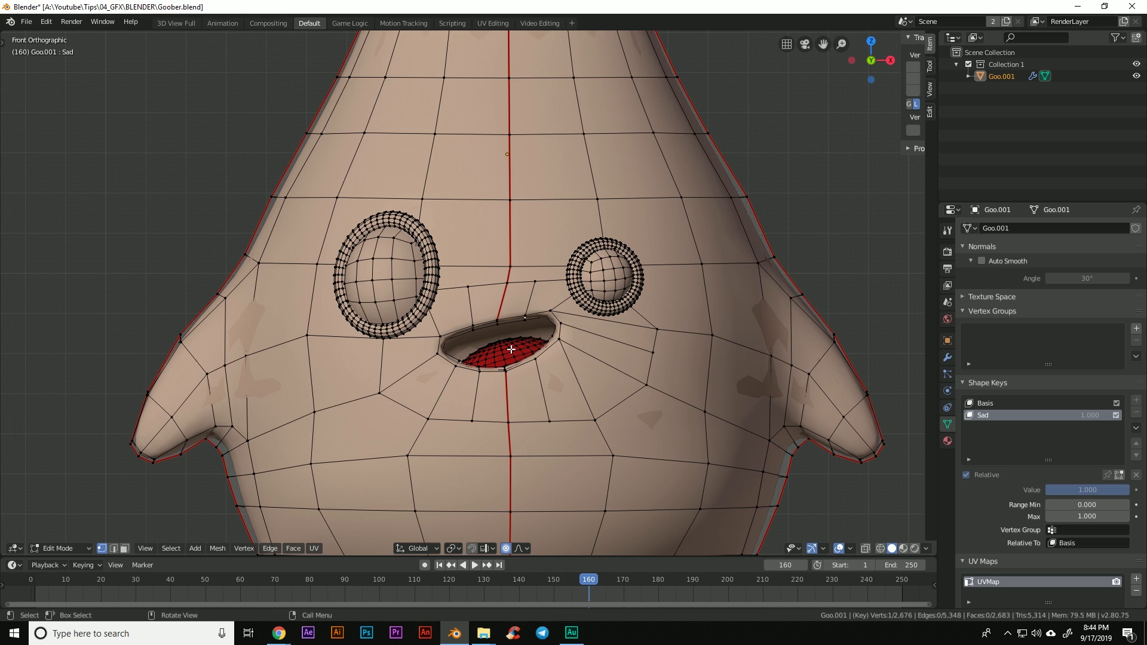
# Step: Reshape the mouth into an open frown on the Sad shape key by moving the lip vertices with proportional editing
pyautogui.press('g')
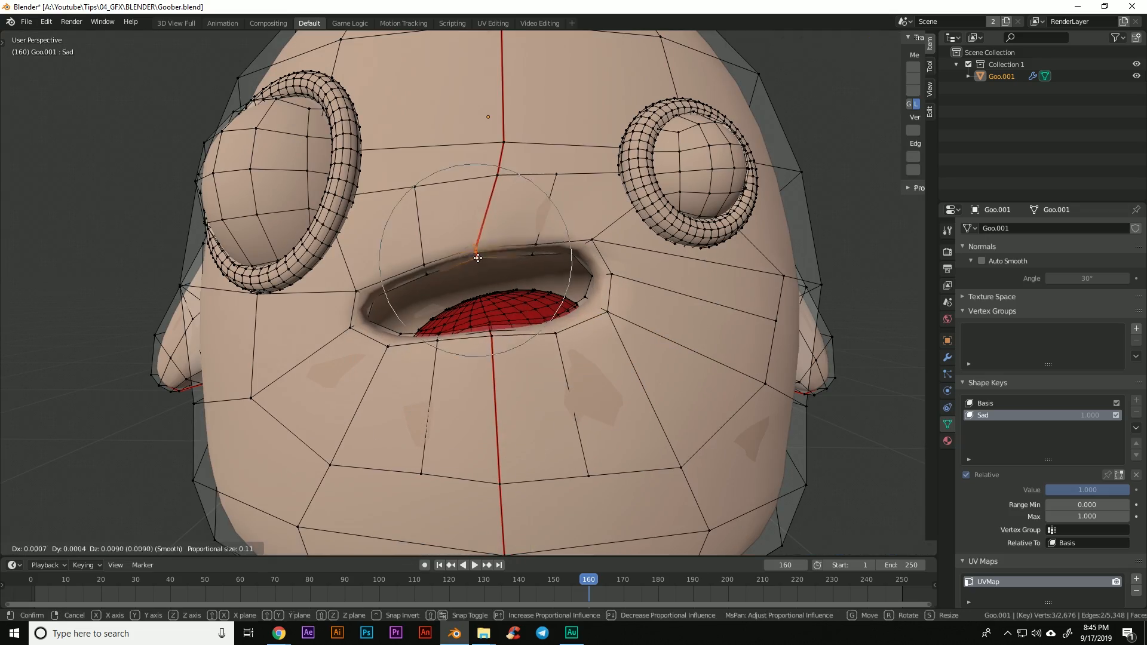
pyautogui.click(504, 325)
pyautogui.press('a')
pyautogui.hotkey('alt', 'a')
pyautogui.scroll(2, 504, 325)
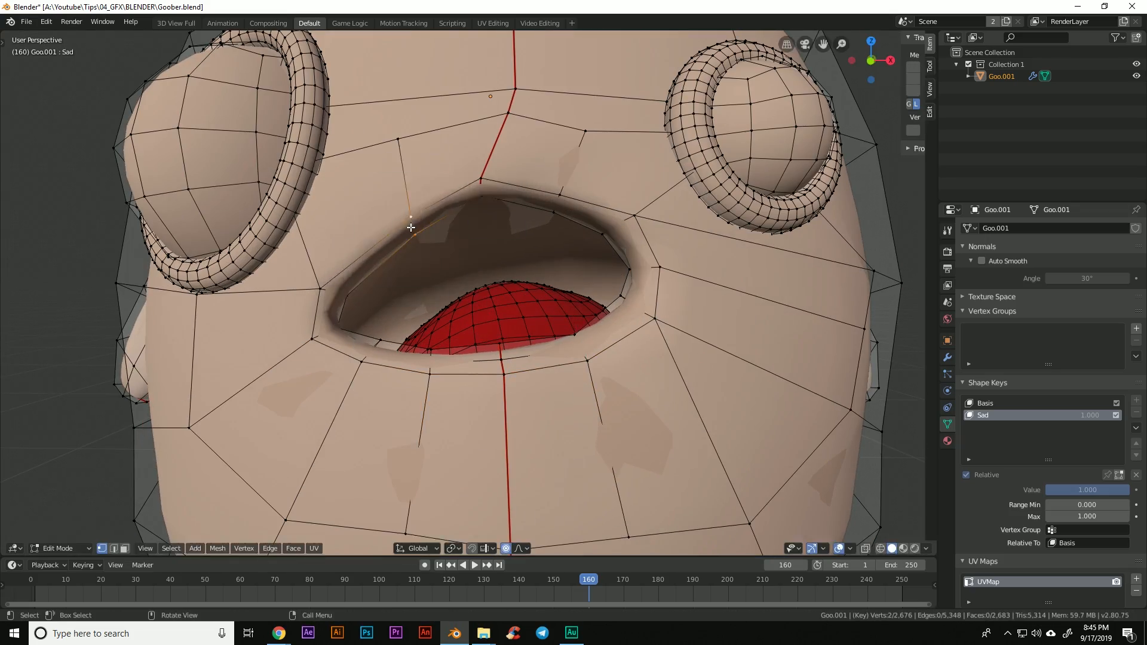
pyautogui.press('a')
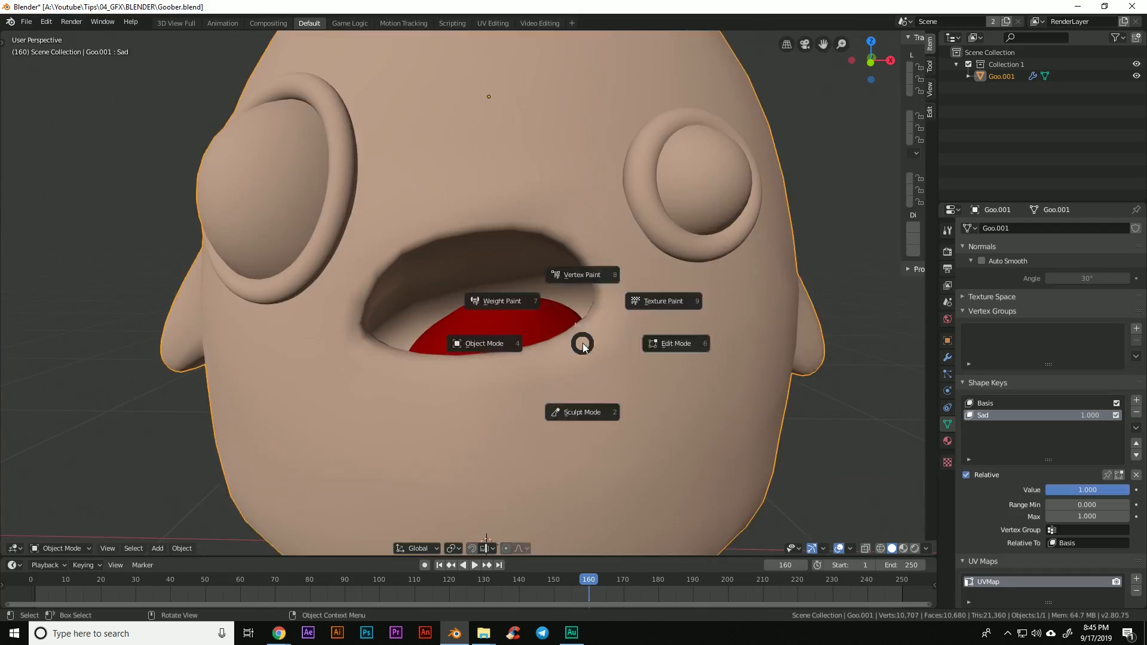
pyautogui.click(504, 370)
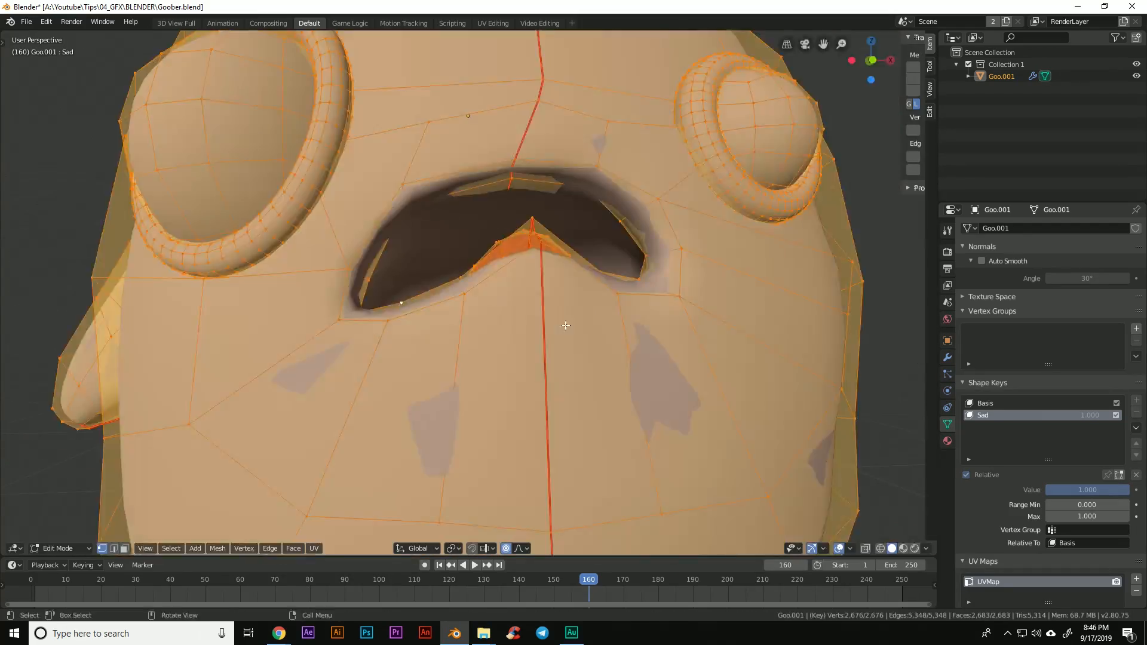
pyautogui.click(495, 353)
pyautogui.press('g')
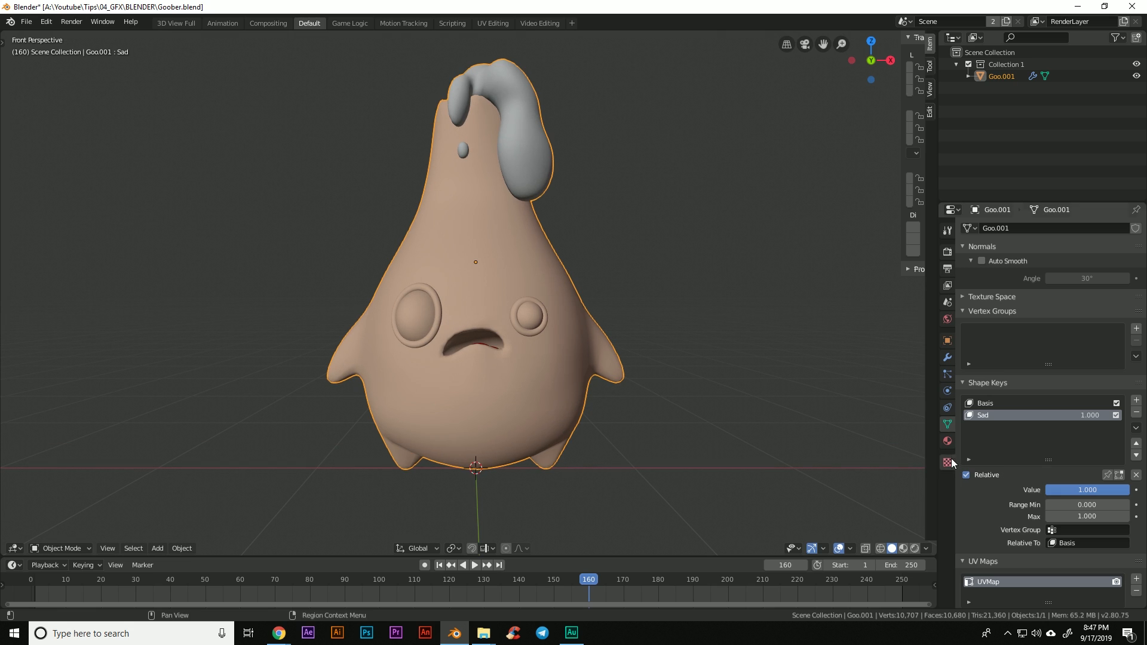
# Step: Test the Sad shape key by sliding its value to 0, to 1 and back to 0
pyautogui.moveTo(1093, 492); pyautogui.dragTo(1047, 490)
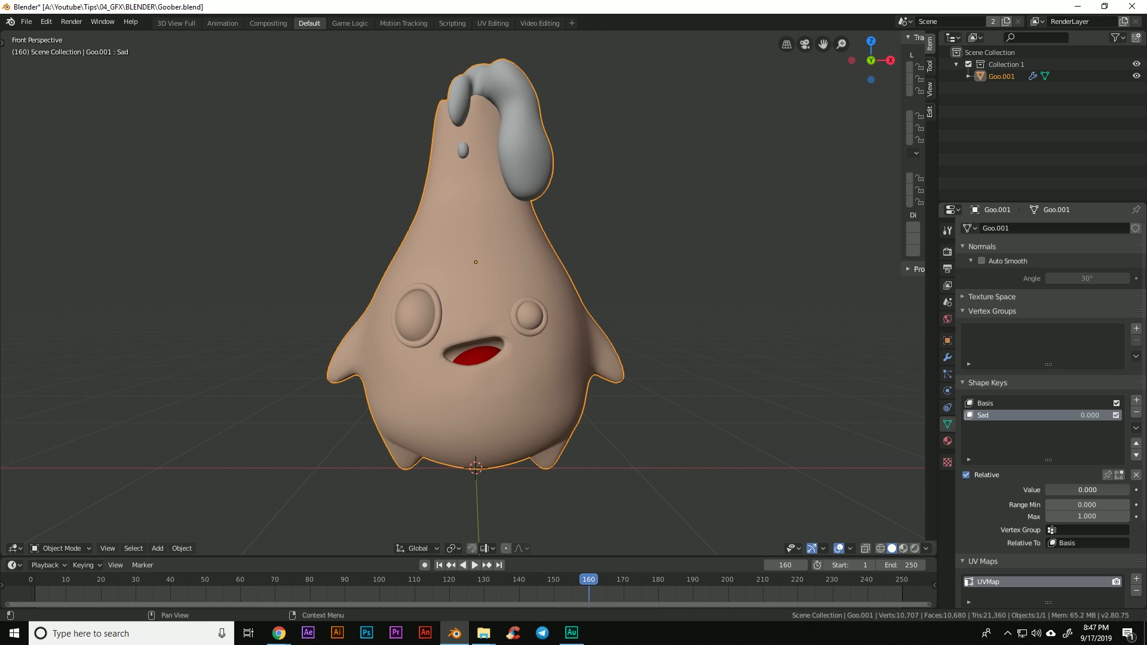
pyautogui.moveTo(1047, 490); pyautogui.dragTo(1131, 492)
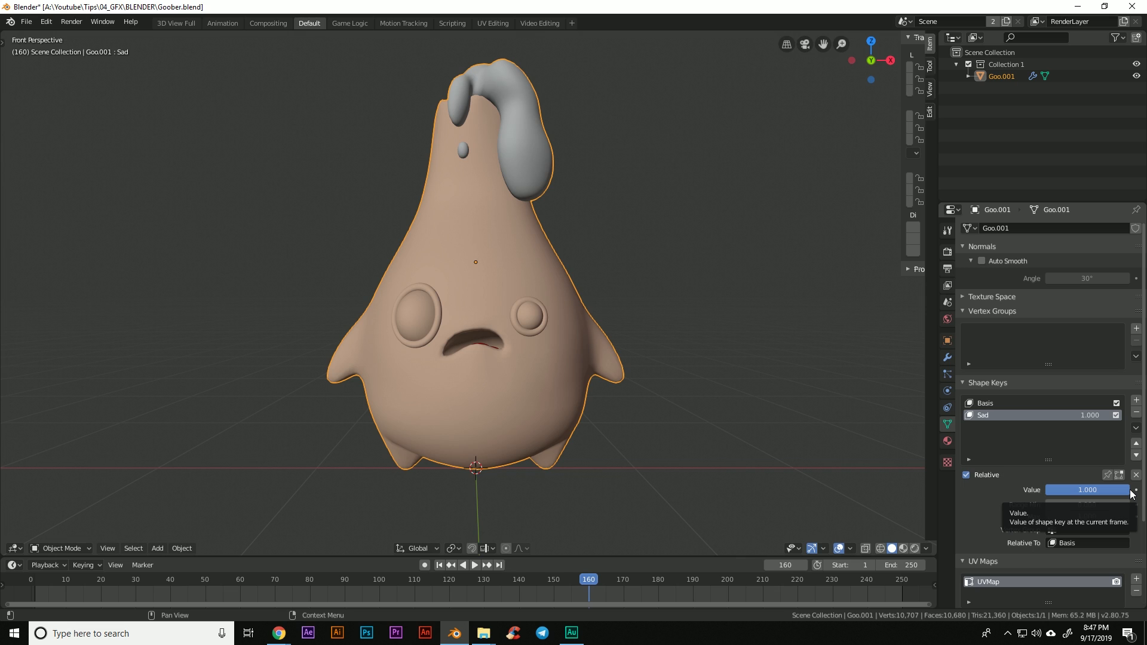
pyautogui.moveTo(1092, 492); pyautogui.dragTo(1044, 489)
# Step: Compare the Basis and Sad shape keys by switching between them, ending with Sad as the active key
pyautogui.click(986, 403)
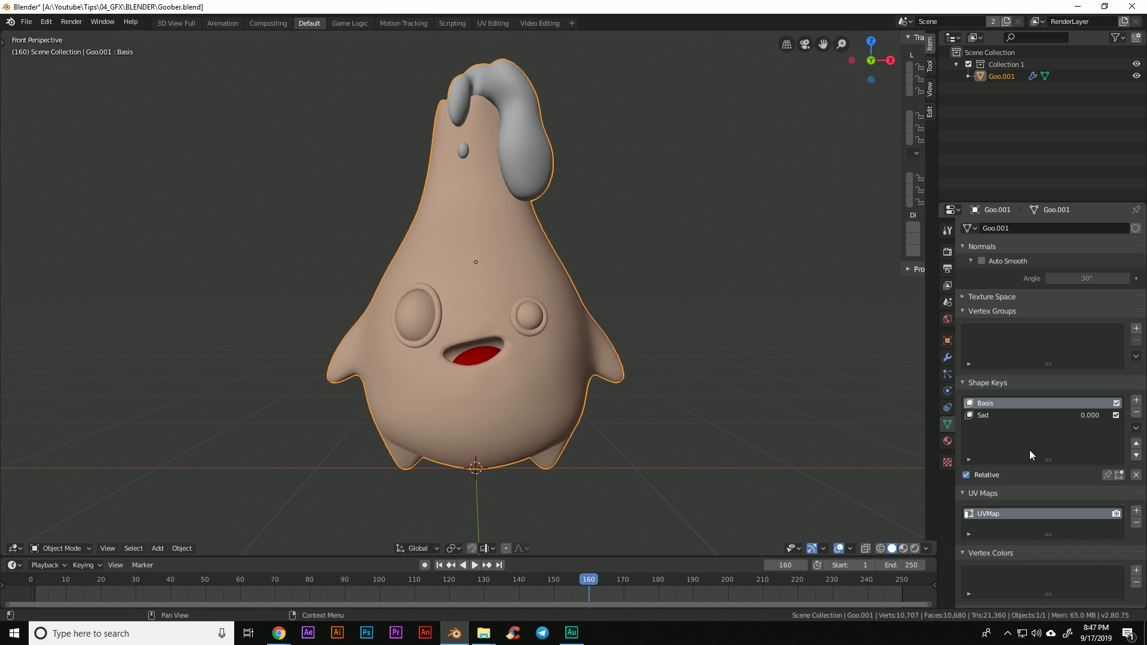
pyautogui.click(988, 413)
pyautogui.click(998, 404)
pyautogui.scroll(3, 520, 395)
pyautogui.scroll(-2, 510, 428)
pyautogui.scroll(-1, 497, 415)
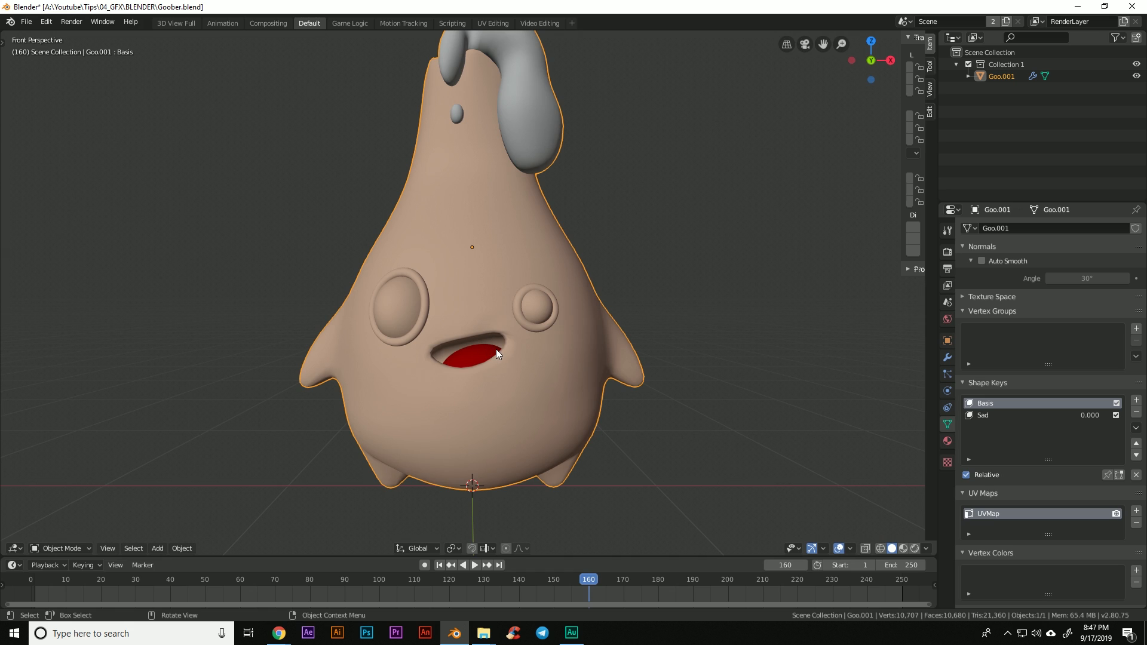
pyautogui.click(980, 414)
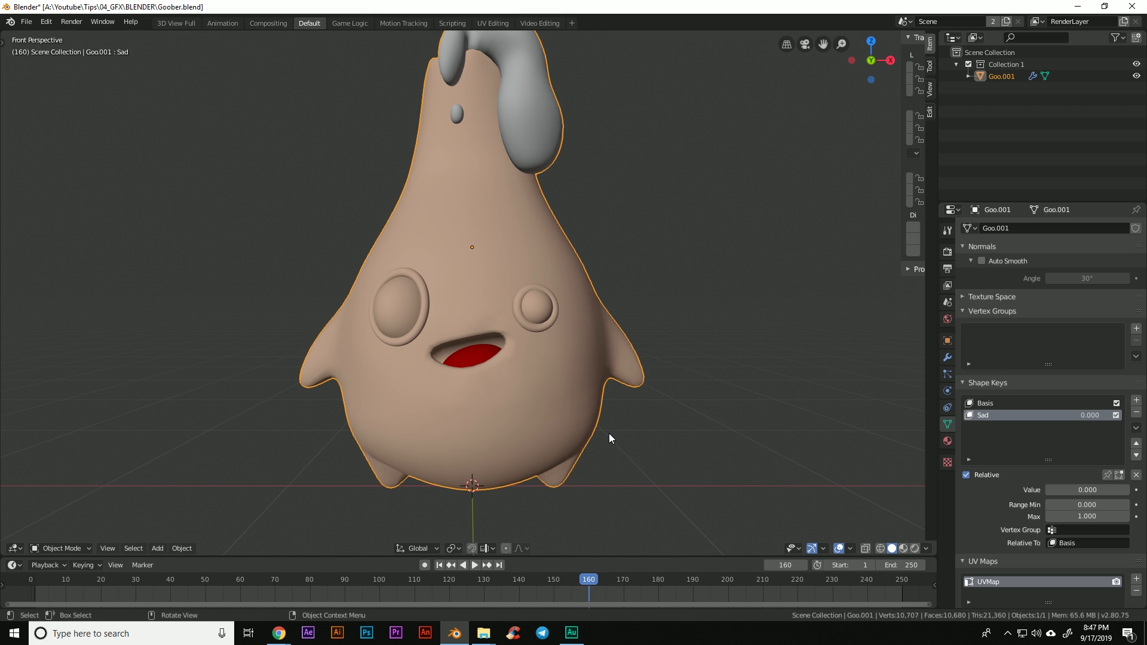
pyautogui.scroll(-2, 598, 411)
pyautogui.keyDown('shift'); pyautogui.moveTo(601, 396); pyautogui.dragTo(597, 392, button='middle'); pyautogui.keyUp('shift')
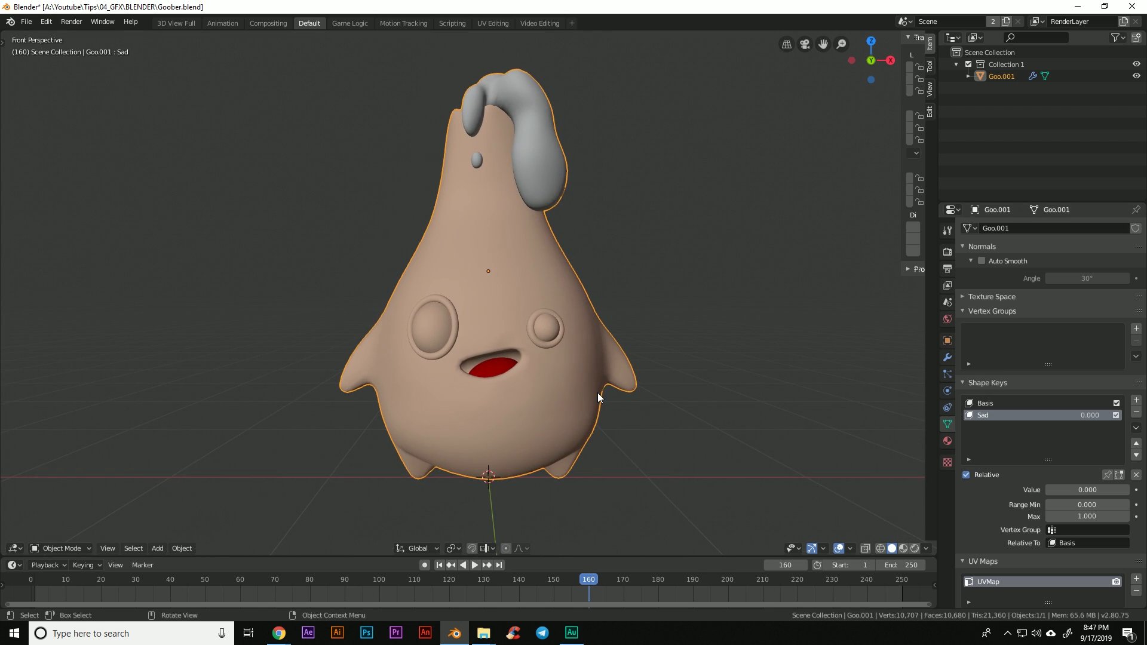
# Step: Keyframe the Sad shape key's value at 0 on frame 1 and at 1 on frame 40
pyautogui.moveTo(1104, 492)
pyautogui.mouseDown()
pyautogui.moveTo(1134, 492)
pyautogui.moveTo(1105, 492)
pyautogui.mouseUp()
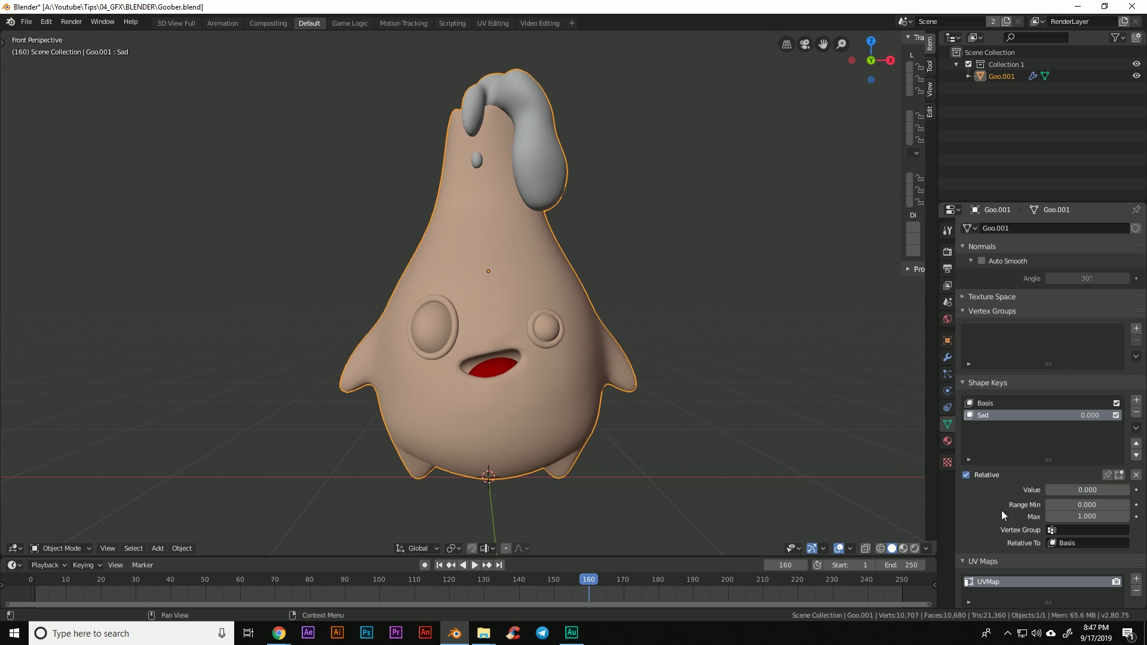
pyautogui.moveTo(590, 583); pyautogui.dragTo(35, 580)
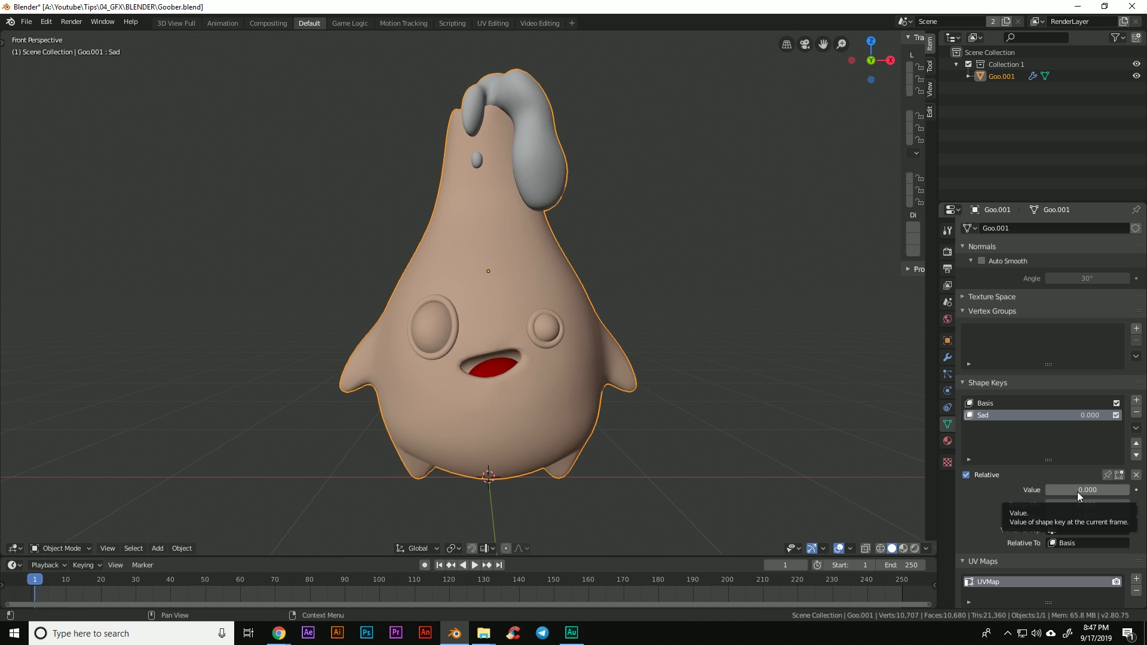
pyautogui.click(1136, 490)
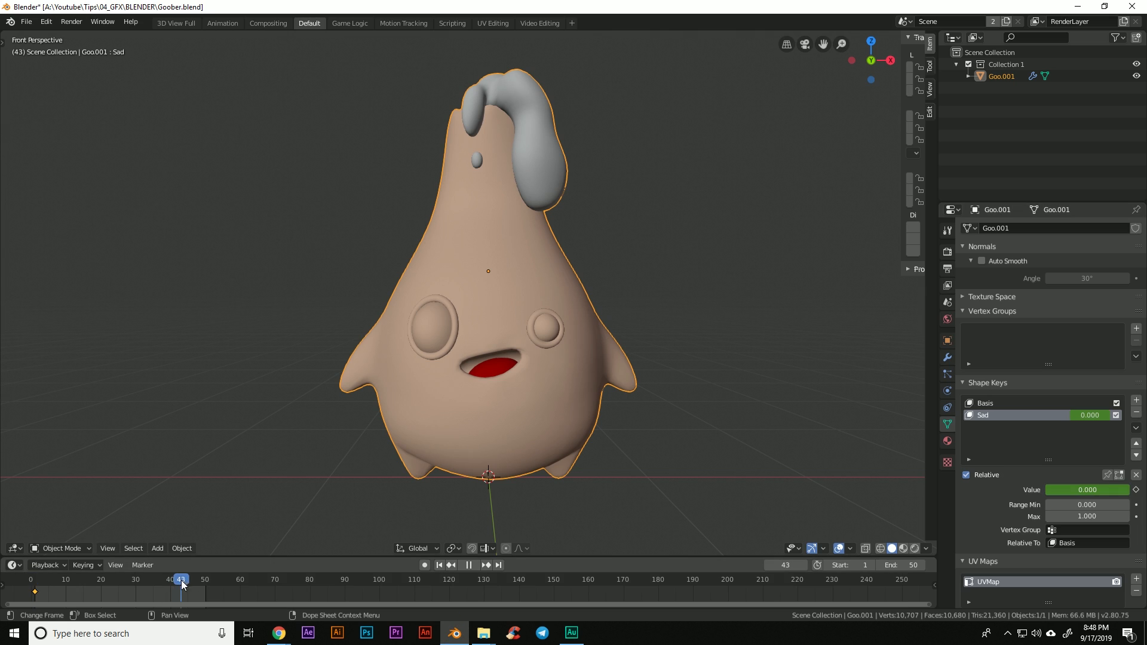
pyautogui.moveTo(179, 591)
pyautogui.mouseDown()
pyautogui.moveTo(205, 591)
pyautogui.moveTo(172, 592)
pyautogui.mouseUp()
pyautogui.moveTo(1065, 491); pyautogui.dragTo(1123, 491)
pyautogui.click(1135, 490)
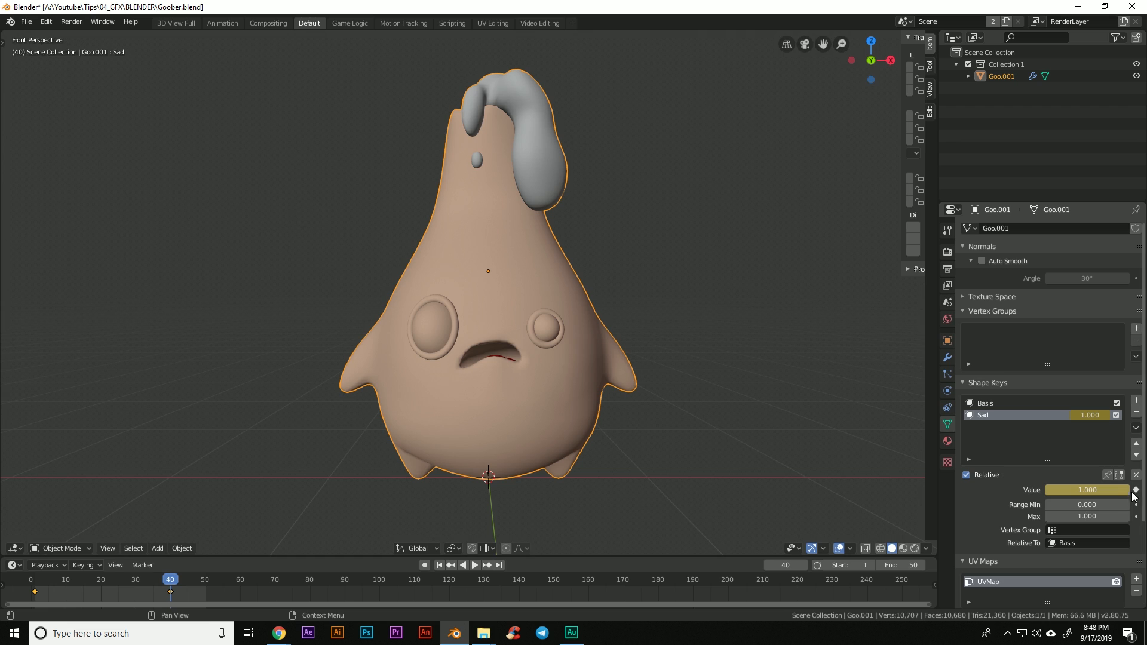
# Step: Preview the Sad animation by scrubbing through the timeline and playing it back
pyautogui.moveTo(171, 586); pyautogui.dragTo(36, 582)
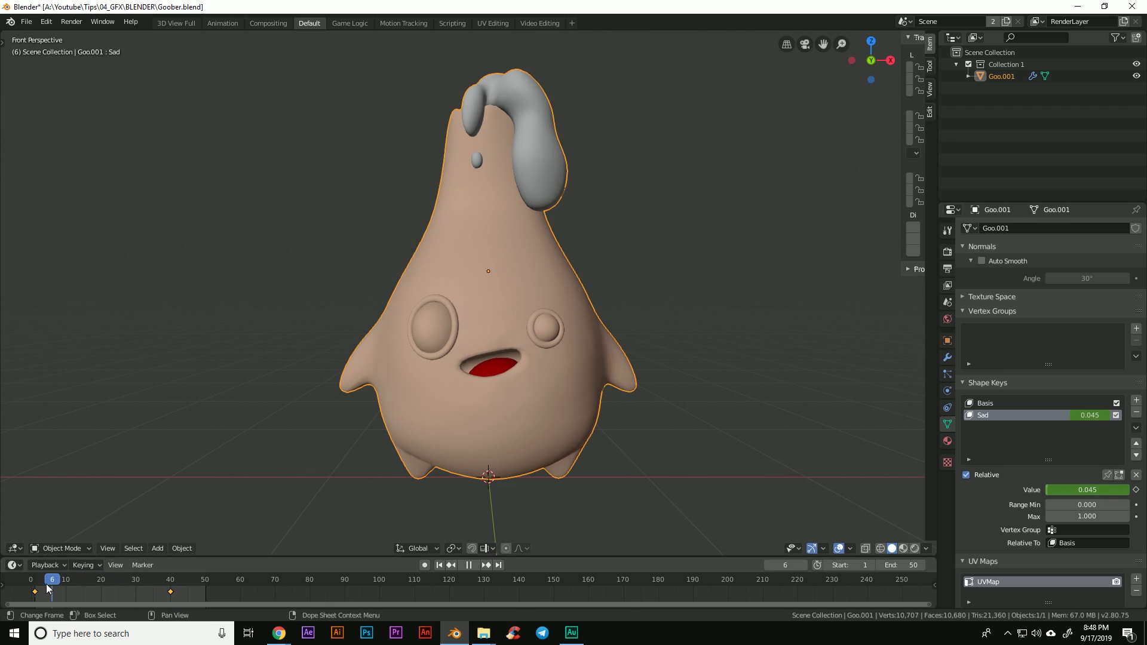
pyautogui.click(475, 565)
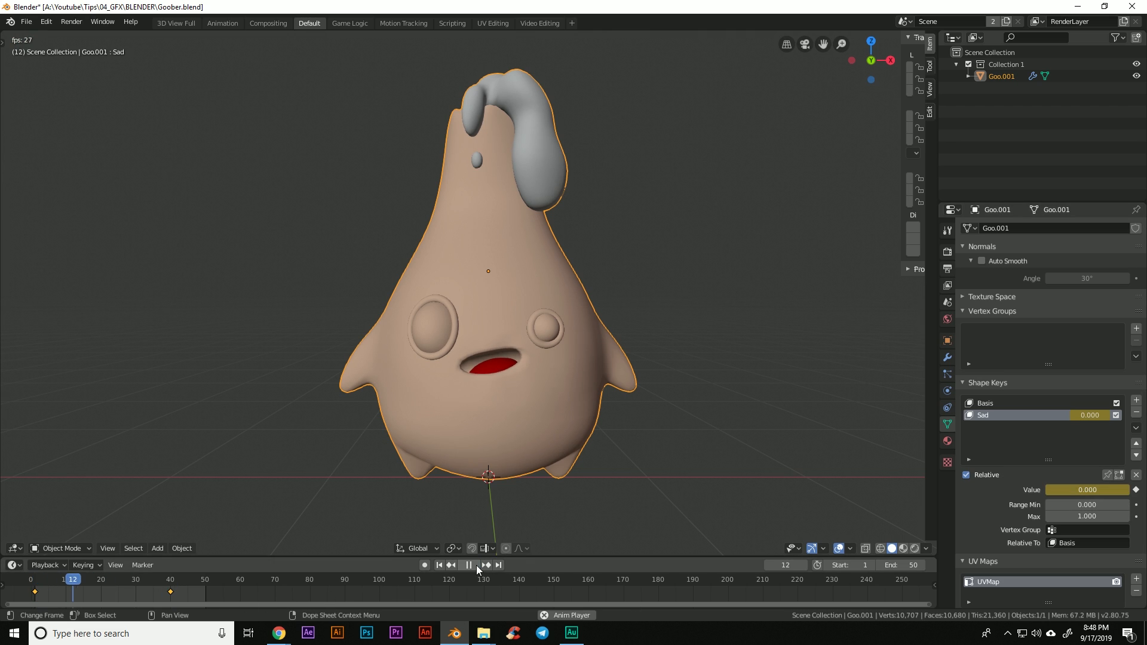
pyautogui.click(476, 565)
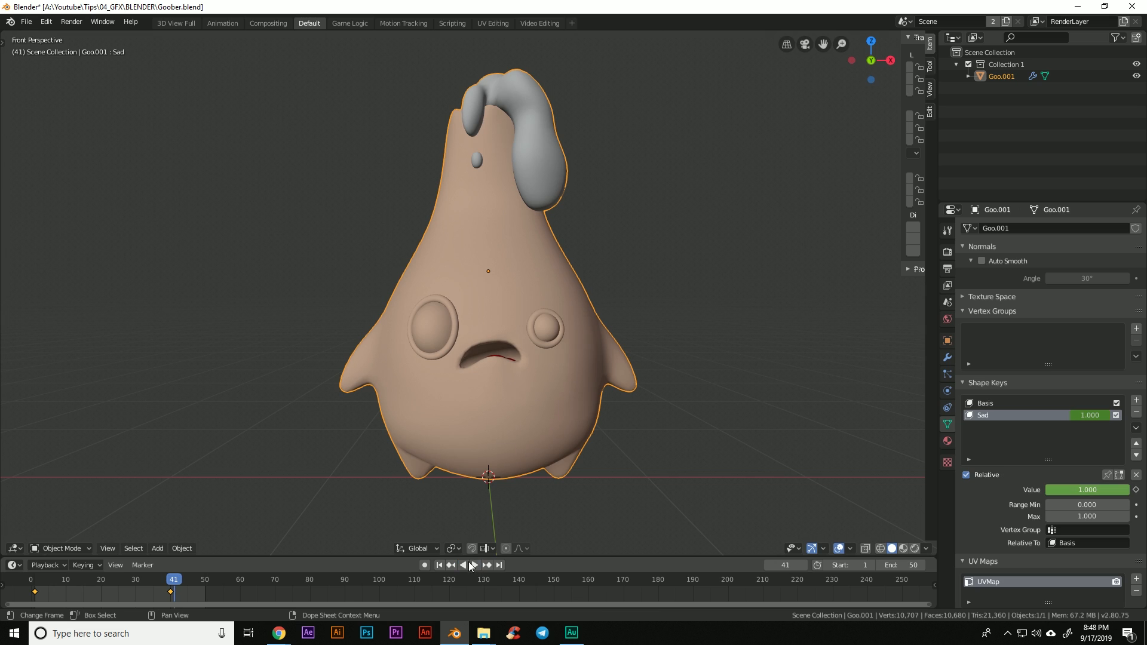
# Step: Return to frame 1 and delete the Sad shape key's keyframes
pyautogui.moveTo(166, 579); pyautogui.dragTo(37, 595)
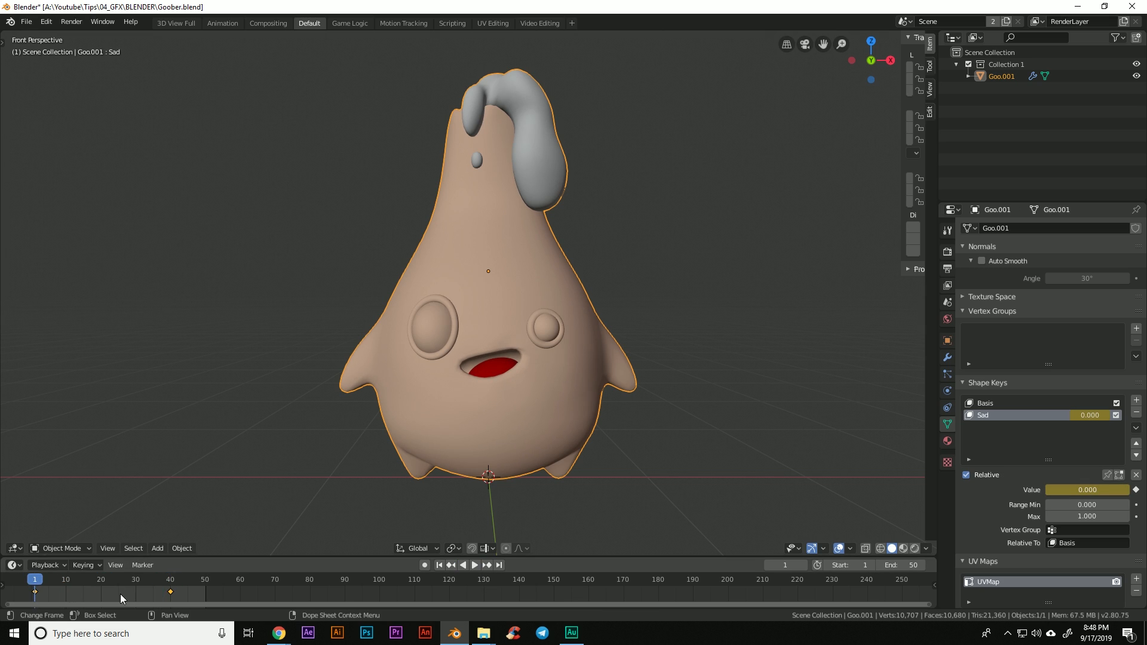
pyautogui.press('x')
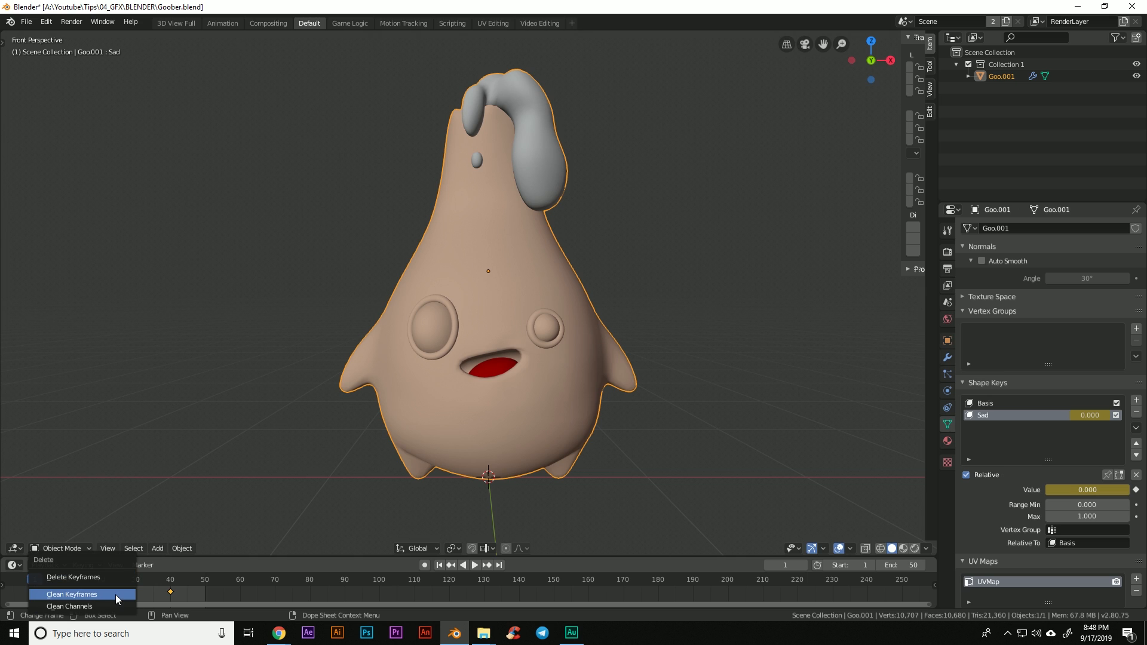
pyautogui.click(116, 579)
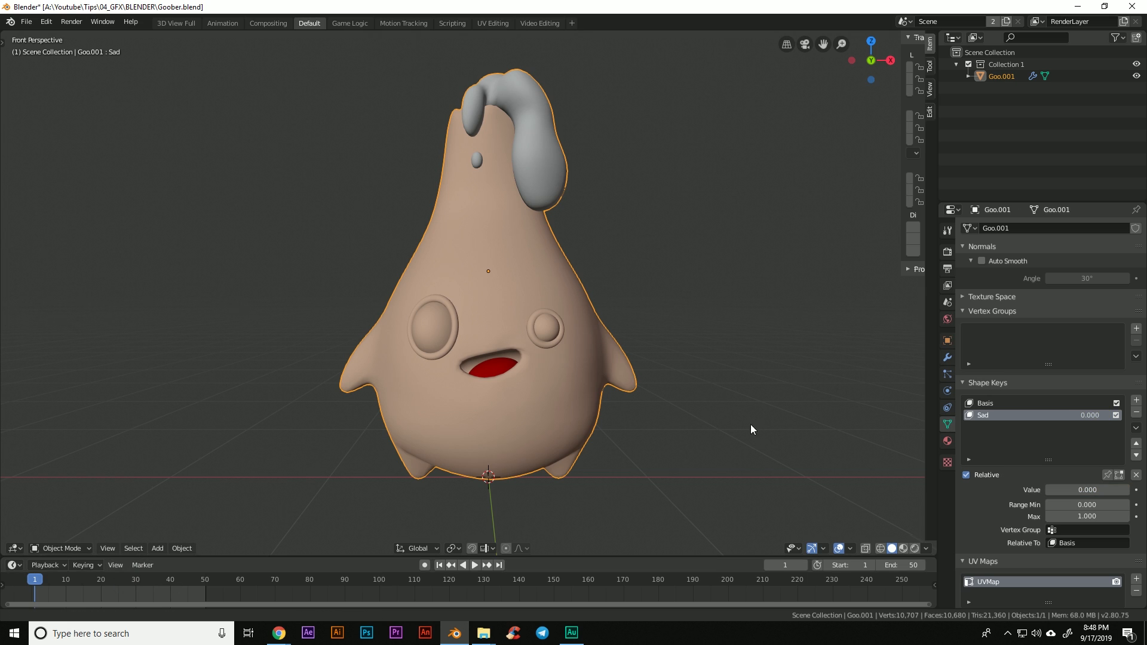
# Step: In orthographic front view, place the 3D cursor beside the character, add a plane there and rotate it 90° about X
pyautogui.keyDown('shift'); pyautogui.moveTo(751, 425); pyautogui.dragTo(705, 428, button='middle'); pyautogui.keyUp('shift')
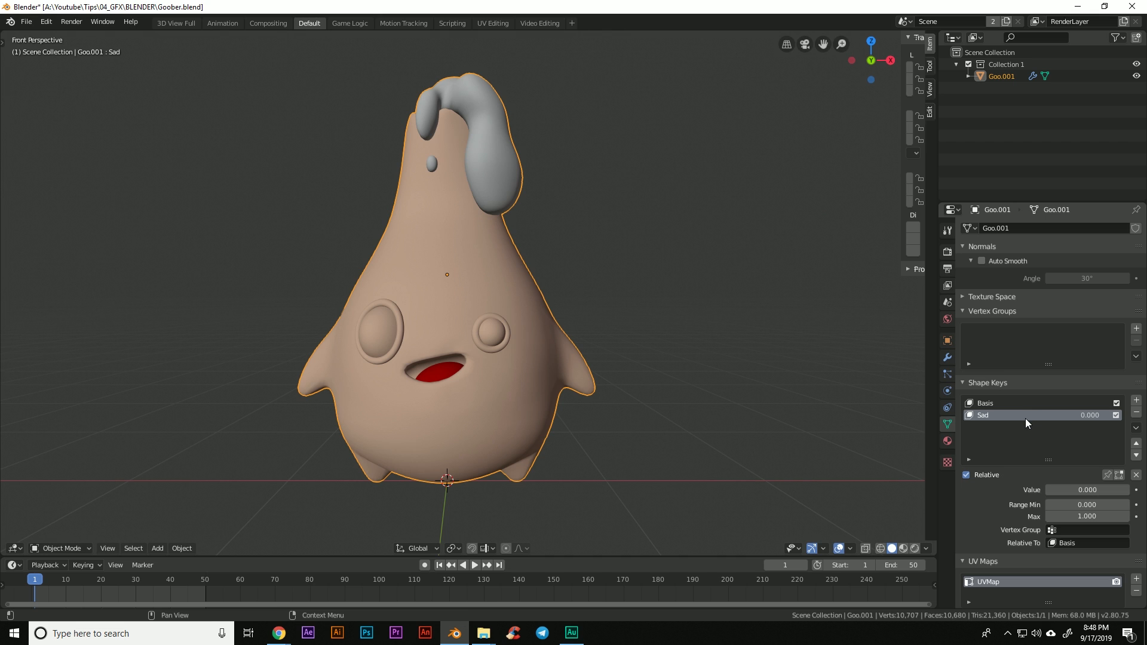
pyautogui.press('KP_5')
pyautogui.keyDown('shift'); pyautogui.moveTo(722, 354); pyautogui.dragTo(568, 324, button='middle'); pyautogui.keyUp('shift')
pyautogui.click(570, 316)
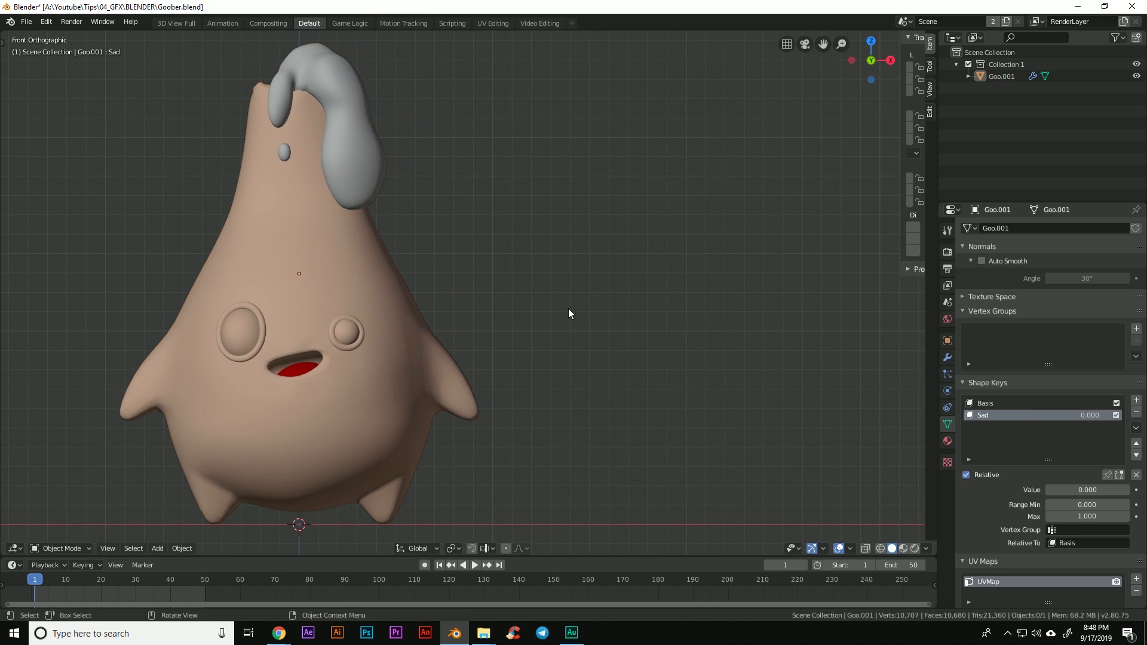
pyautogui.hotkey('shift', 'a')
pyautogui.moveTo(578, 239)
pyautogui.click(644, 238)
pyautogui.write('s')
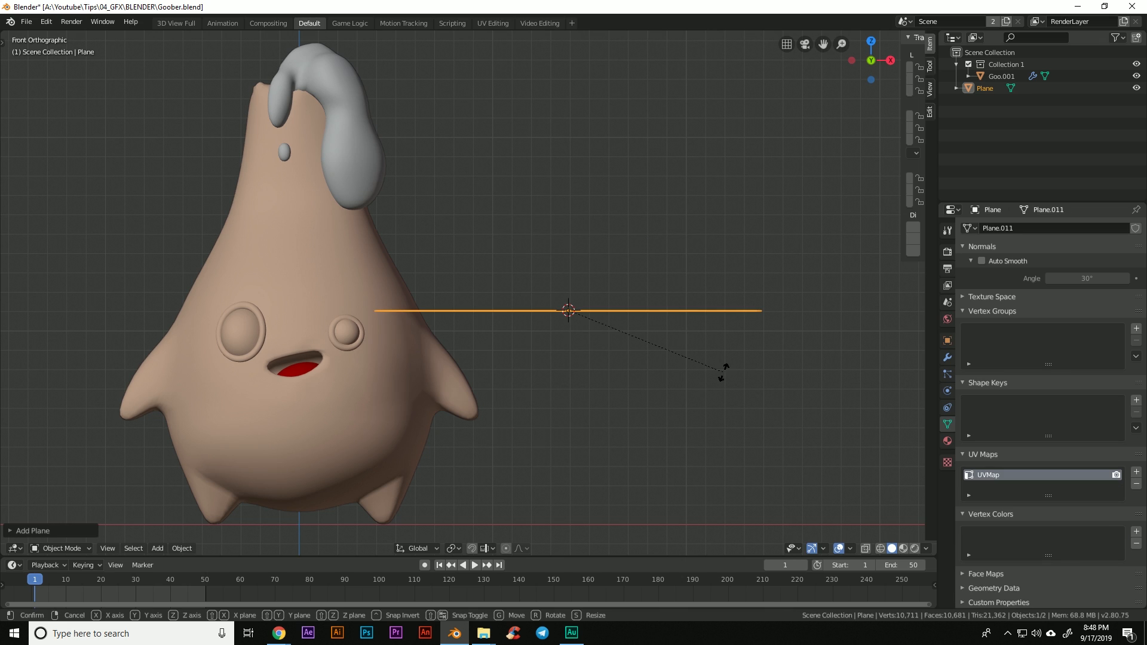
pyautogui.write('rx90')
pyautogui.press('Return')
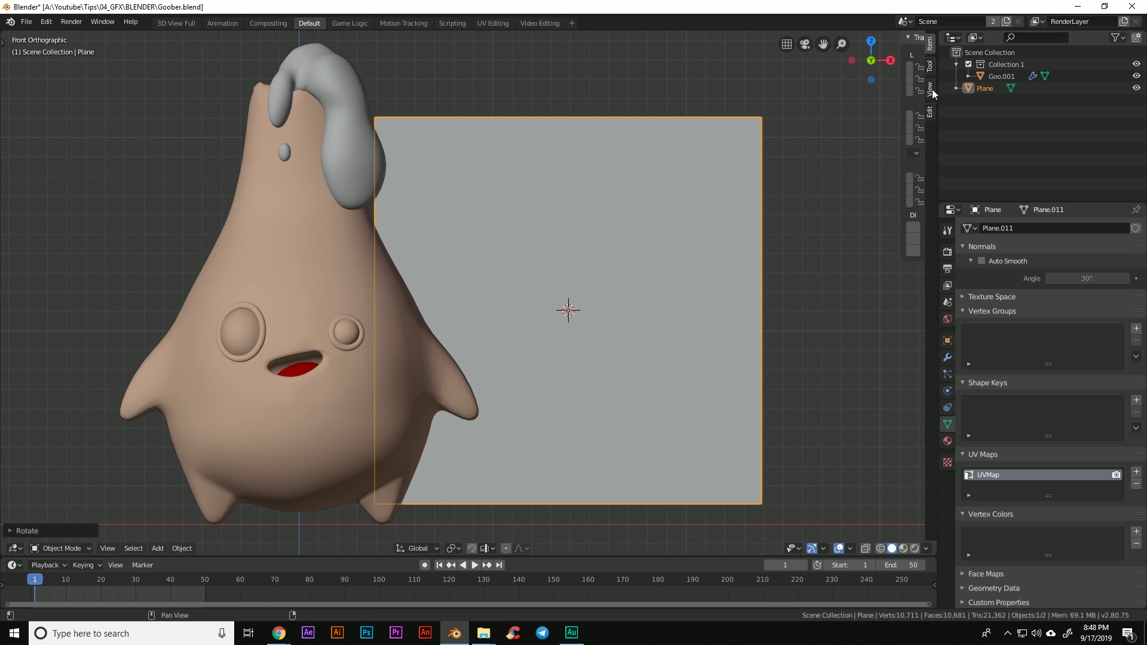
# Step: Set the plane's dimensions to 1 in X and 1.45 in Y
pyautogui.moveTo(898, 85); pyautogui.dragTo(812, 180)
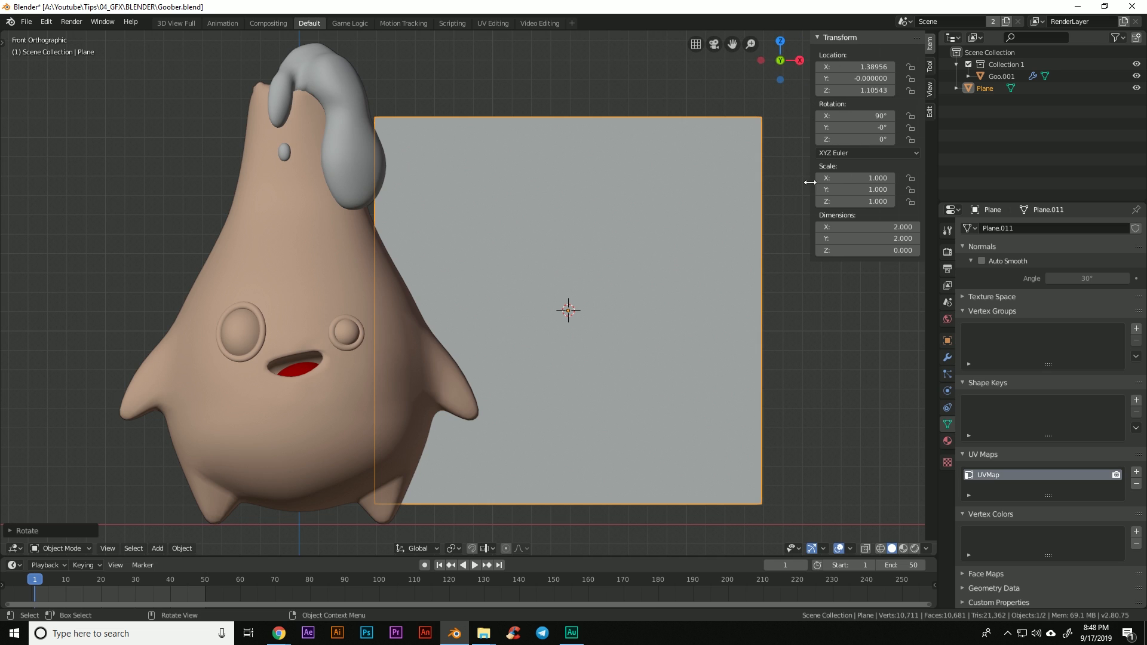
pyautogui.click(889, 228)
pyautogui.write('1')
pyautogui.press('Return')
pyautogui.click(891, 238)
pyautogui.write('1.45')
pyautogui.press('Return')
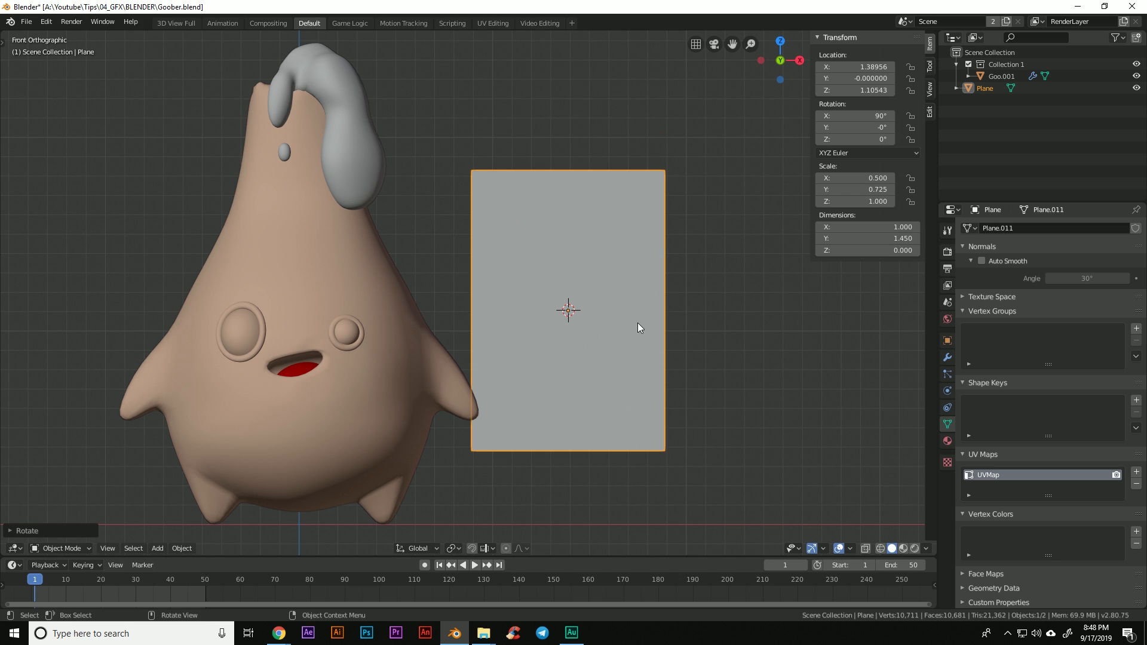
# Step: Narrow the plane's mesh along X to about 0.258 wide in Edit Mode and return to Object Mode
pyautogui.press('Tab')
pyautogui.press('s')
pyautogui.press('x')
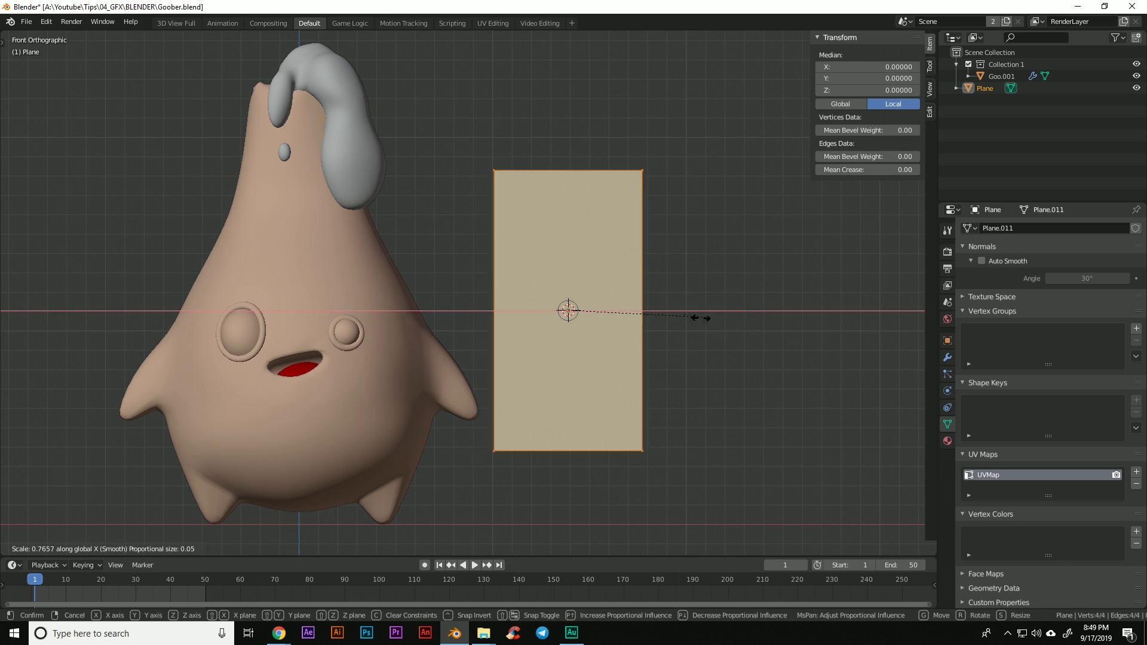
pyautogui.click(615, 311)
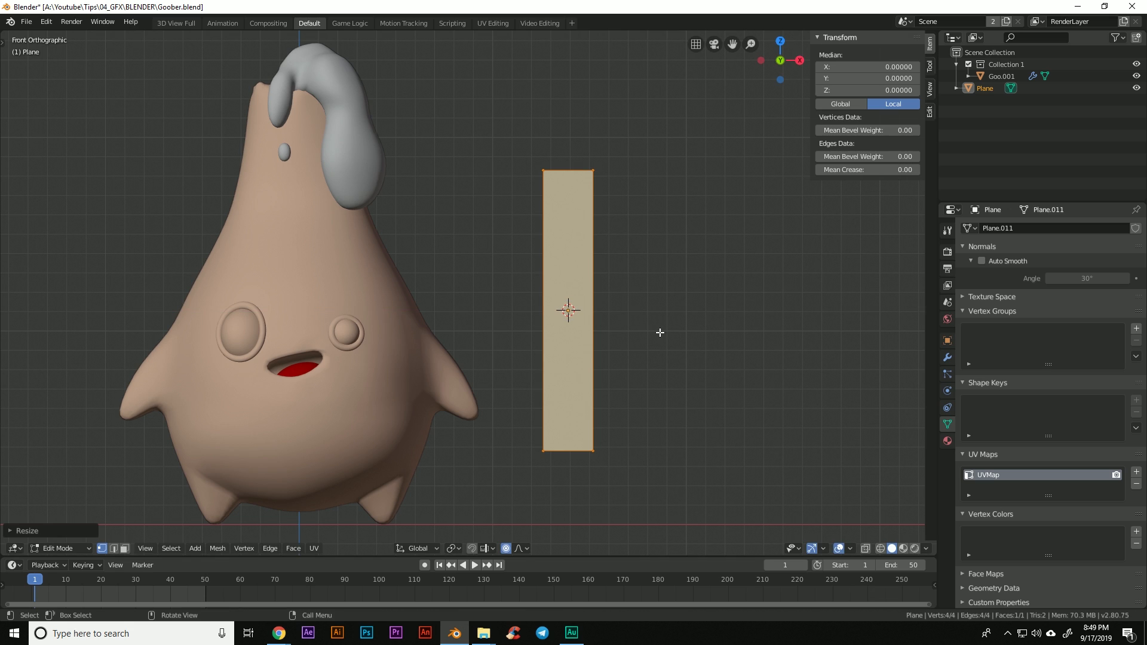
pyautogui.hotkey('ctrl', 'Tab')
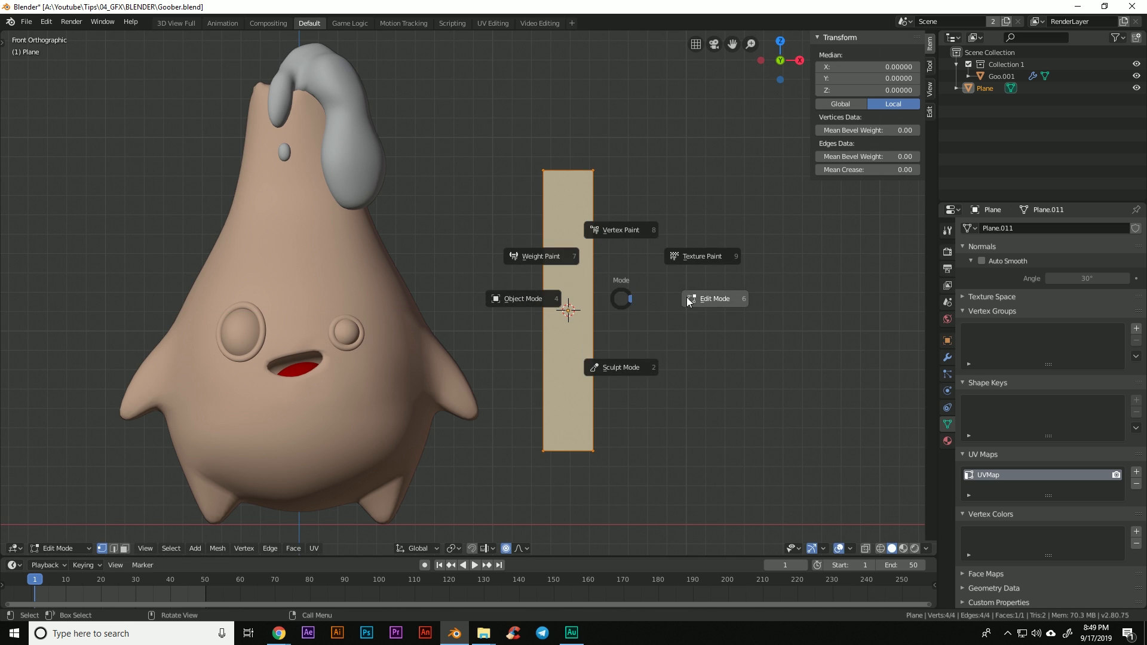
pyautogui.click(515, 296)
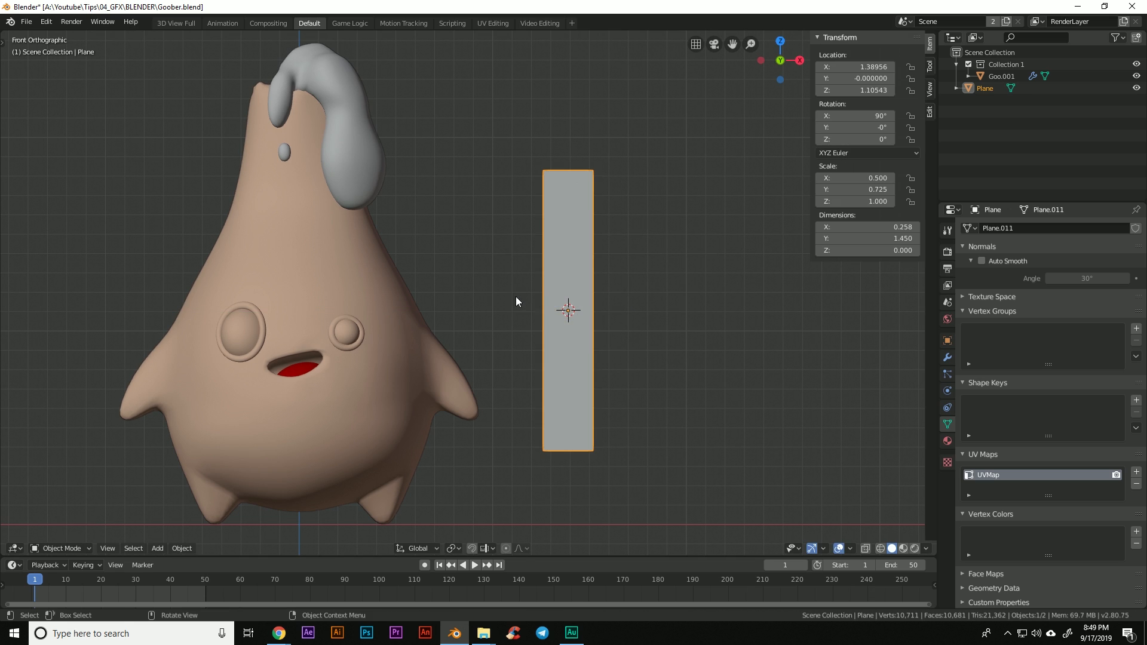
# Step: Display the plane as Bounds and turn off Show in Renders for it
pyautogui.click(947, 340)
pyautogui.scroll(-3, 1030, 541)
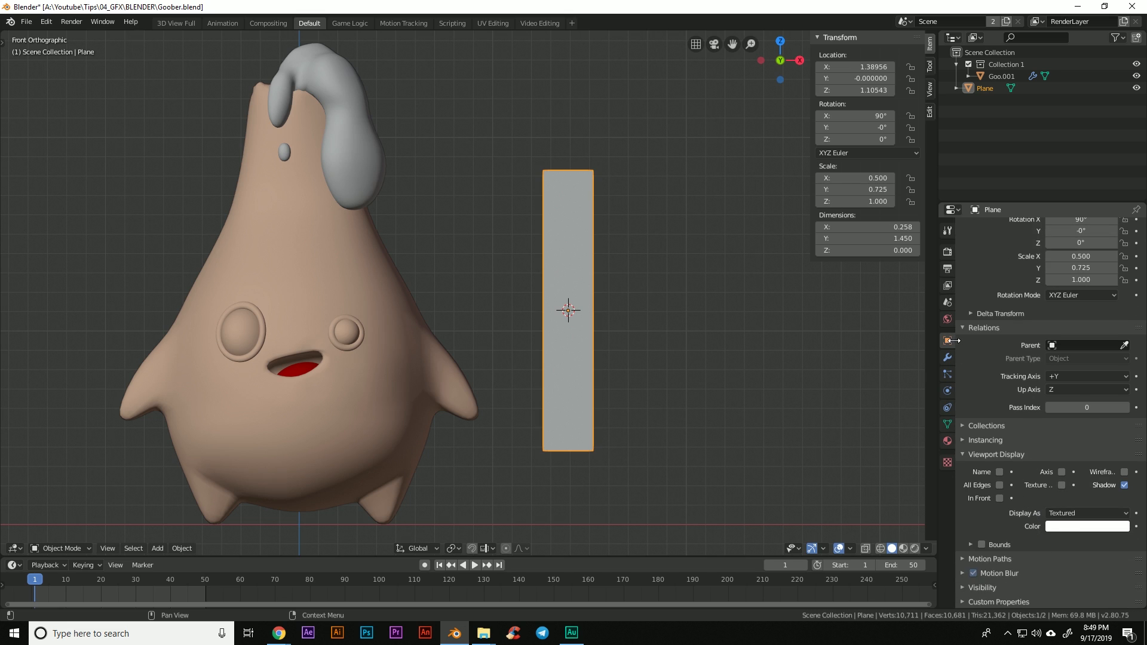
pyautogui.click(1067, 512)
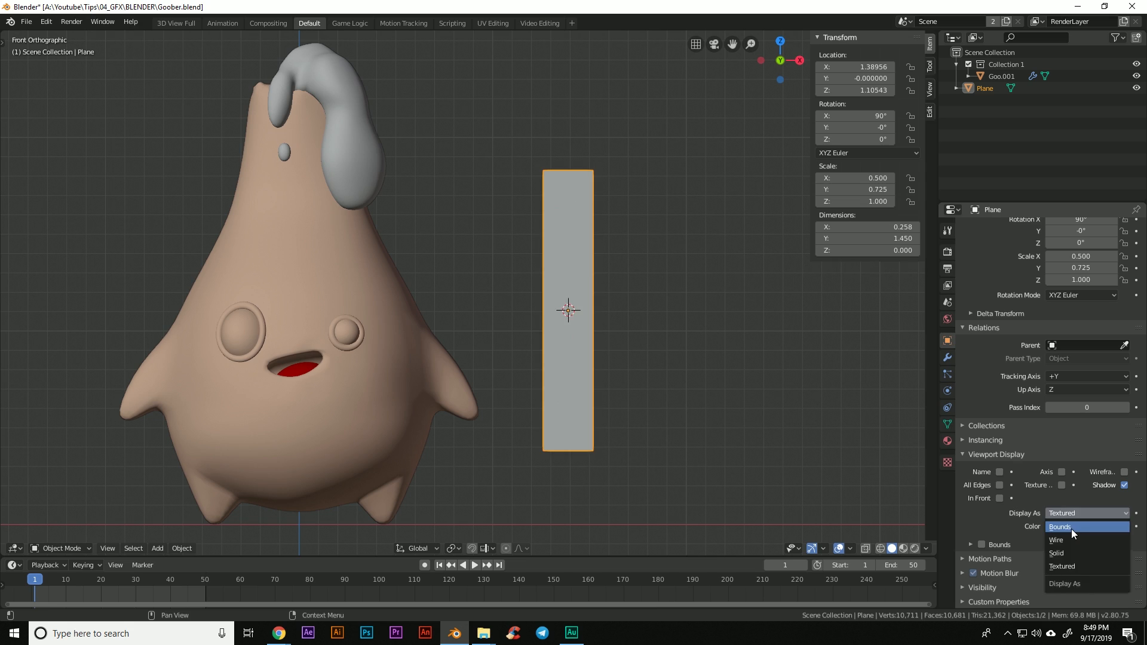
pyautogui.click(1070, 527)
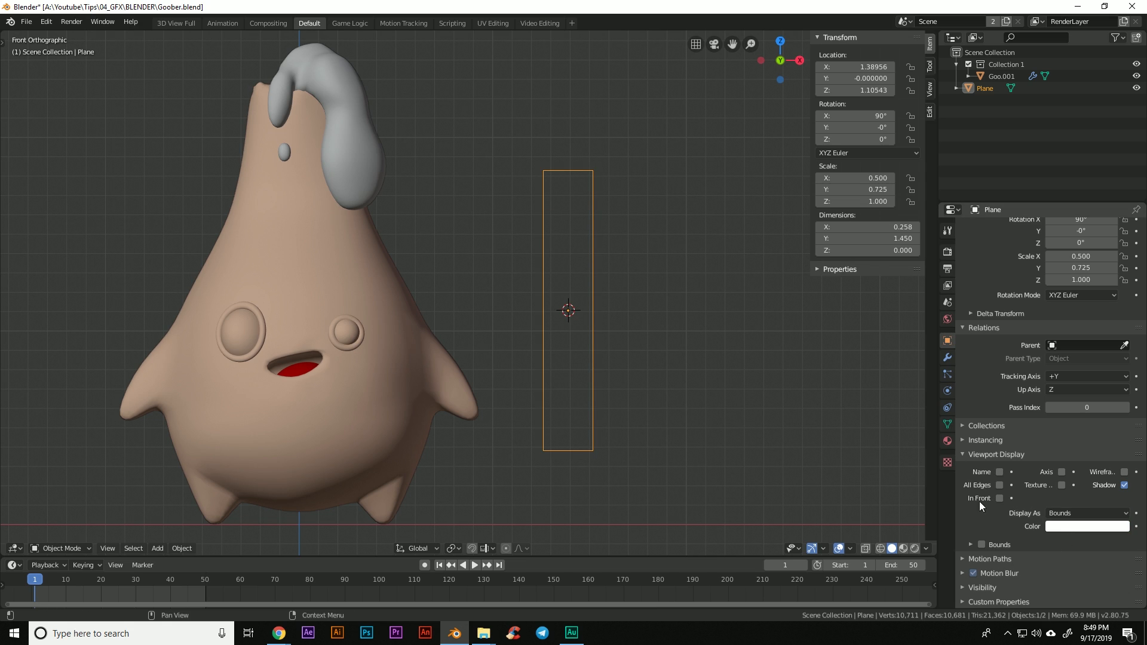
pyautogui.click(982, 588)
pyautogui.scroll(-5, 1006, 554)
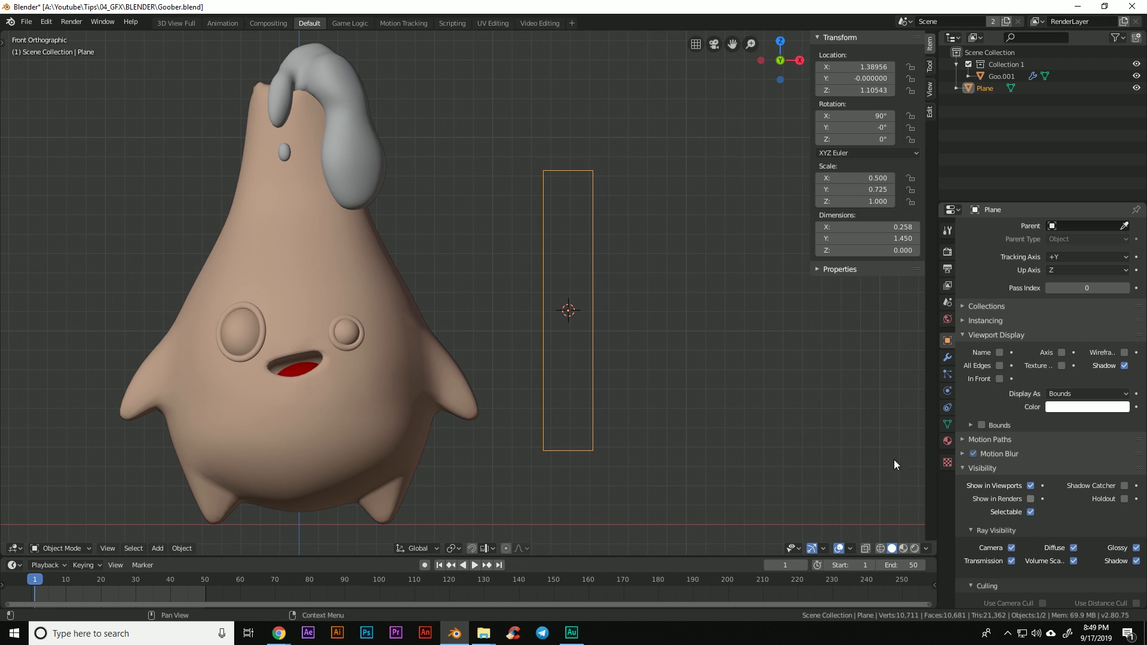
# Step: Duplicate the plane in place and set the copy's X and Y dimensions to 0.25
pyautogui.keyDown('shift'); pyautogui.moveTo(576, 341); pyautogui.dragTo(593, 347, button='middle'); pyautogui.keyUp('shift')
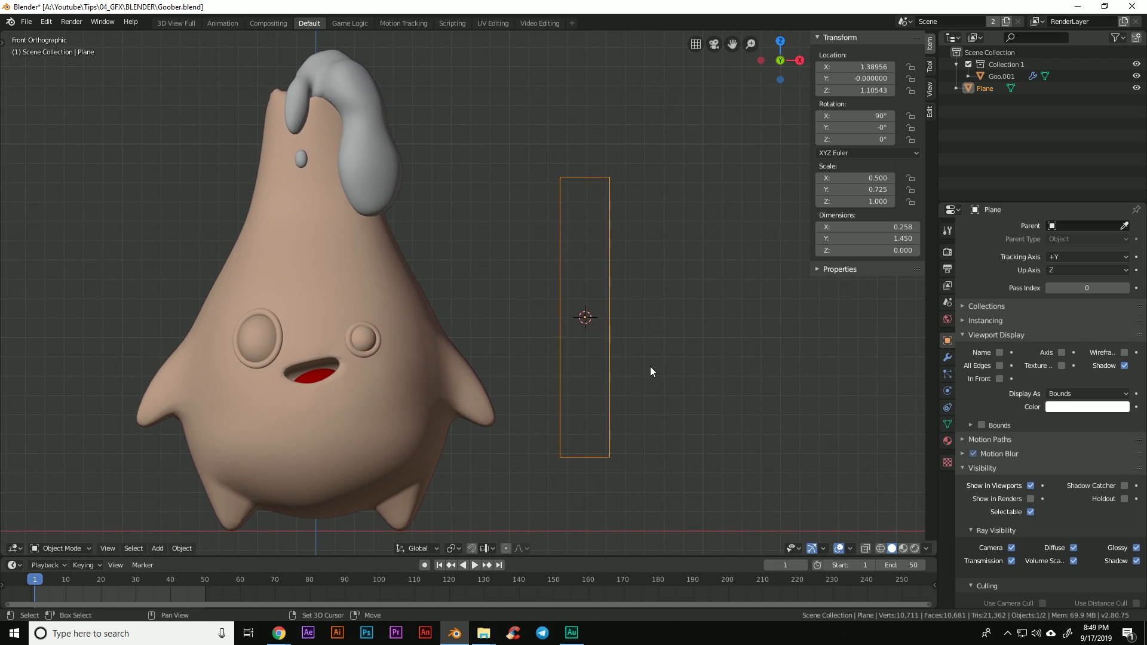
pyautogui.hotkey('shift', 'd')
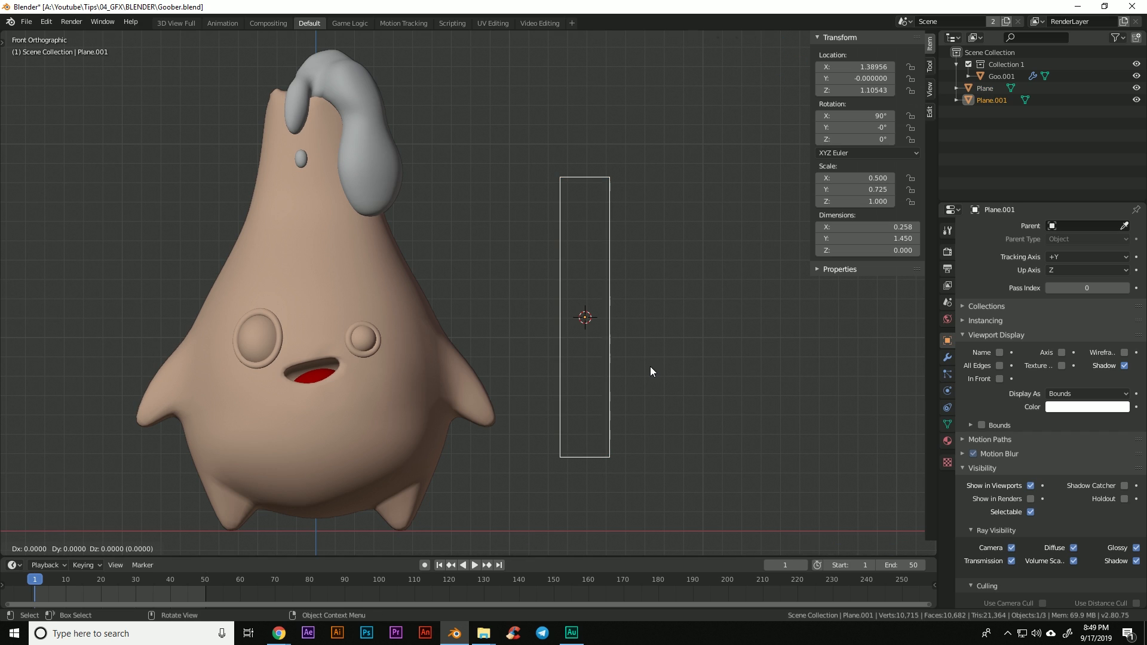
pyautogui.rightClick(650, 367)
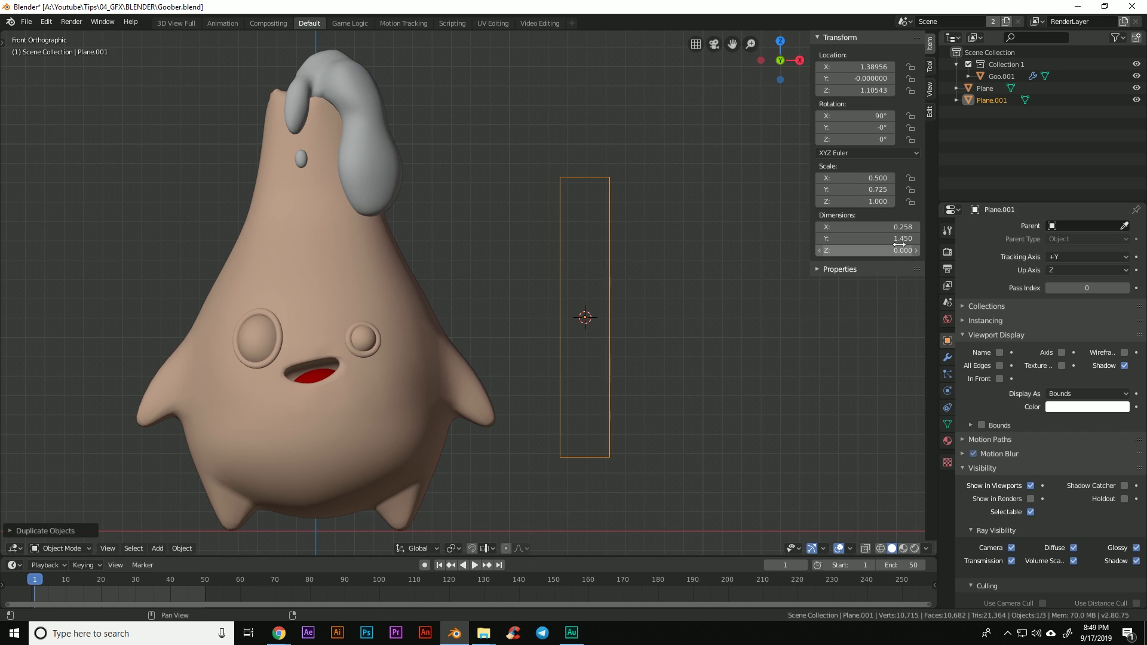
pyautogui.click(894, 228)
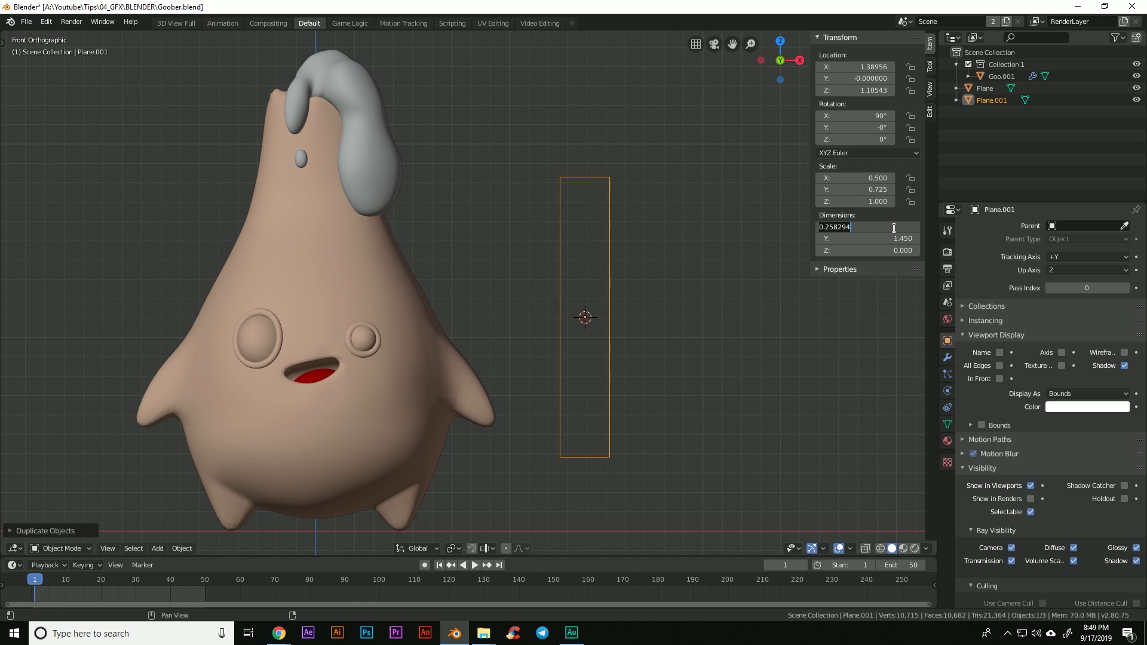
pyautogui.write('.2')
pyautogui.press('Tab')
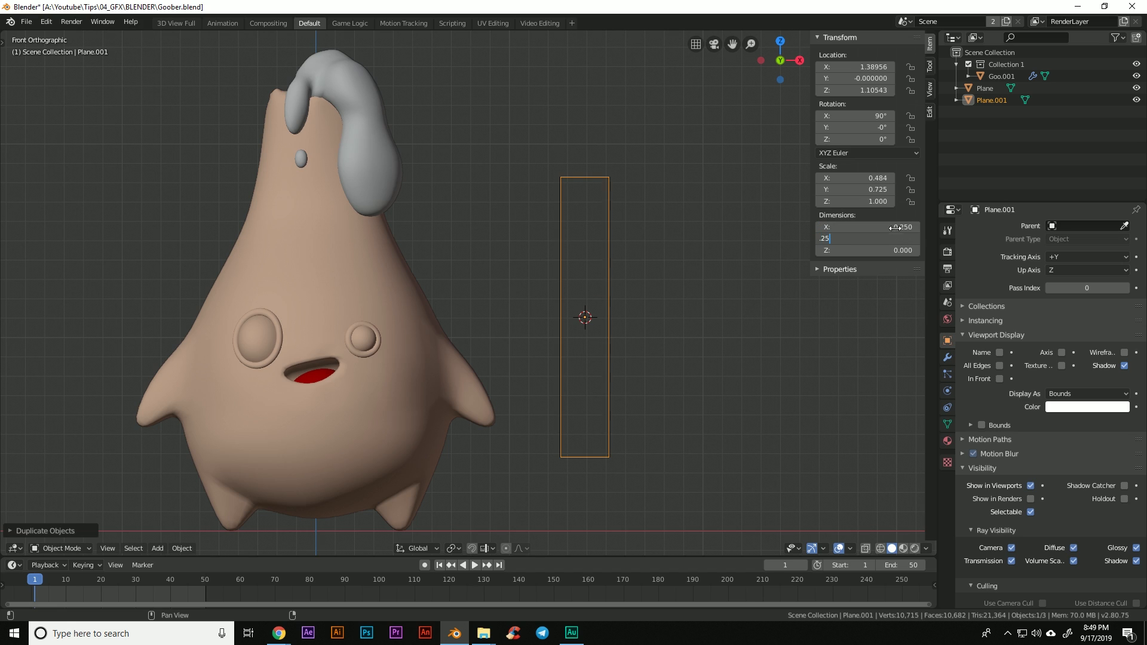
pyautogui.press('Return')
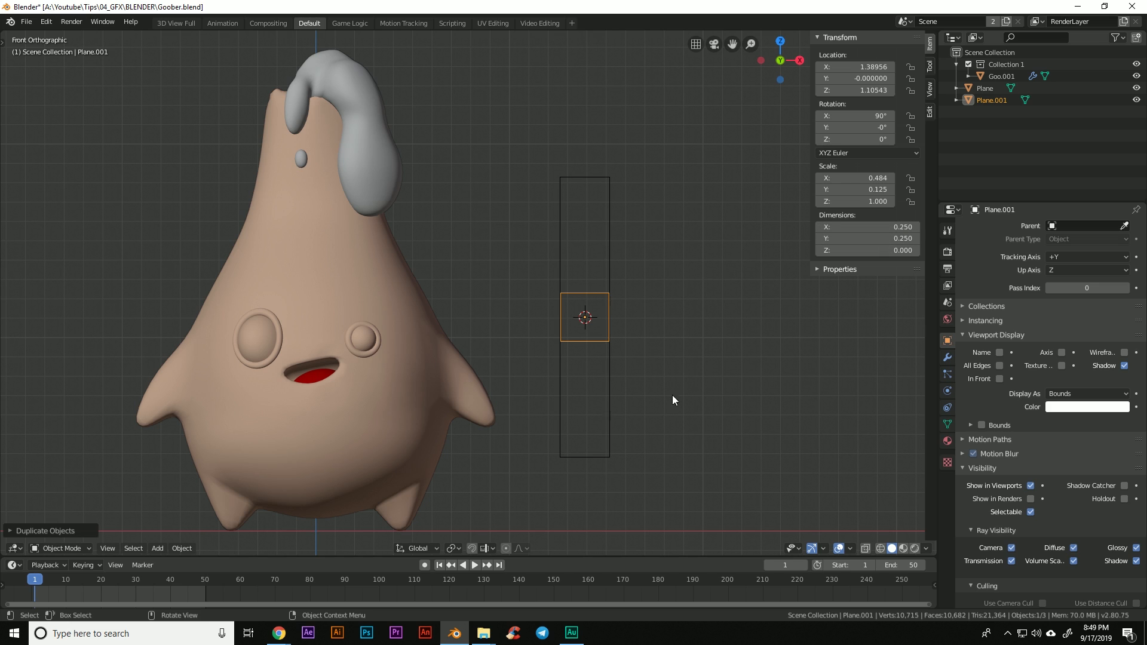
# Step: Scale the small square to about 0.234 and move it down along Z to the bottom of the tall rectangle
pyautogui.press('s')
pyautogui.click(650, 365)
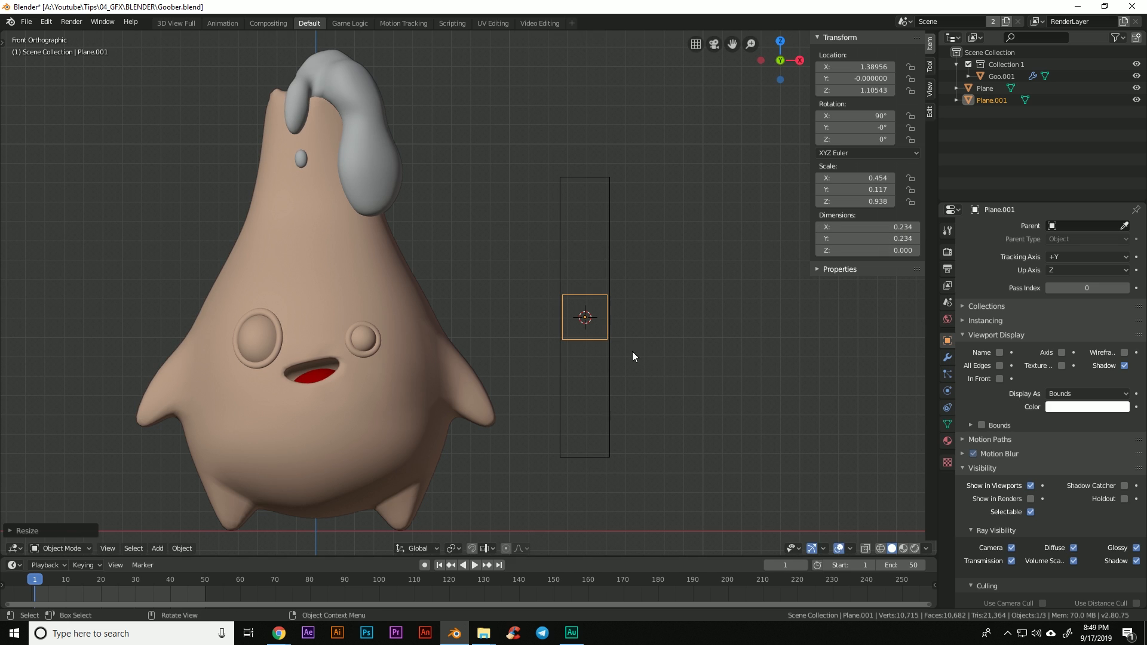
pyautogui.press('g')
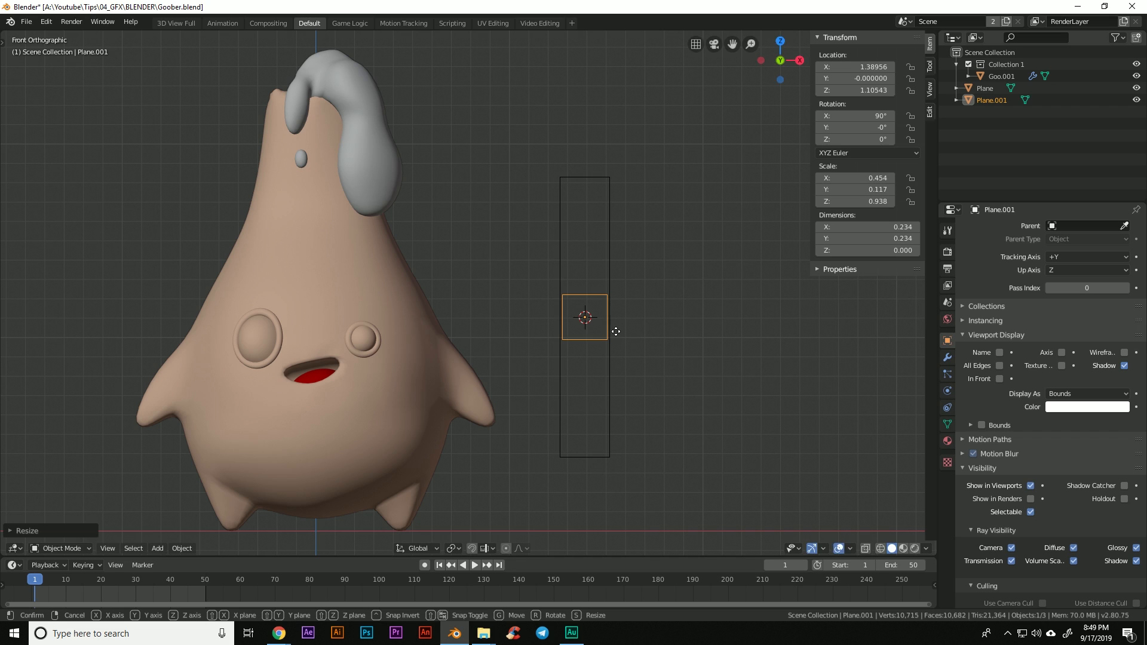
pyautogui.press('z')
pyautogui.click(615, 447)
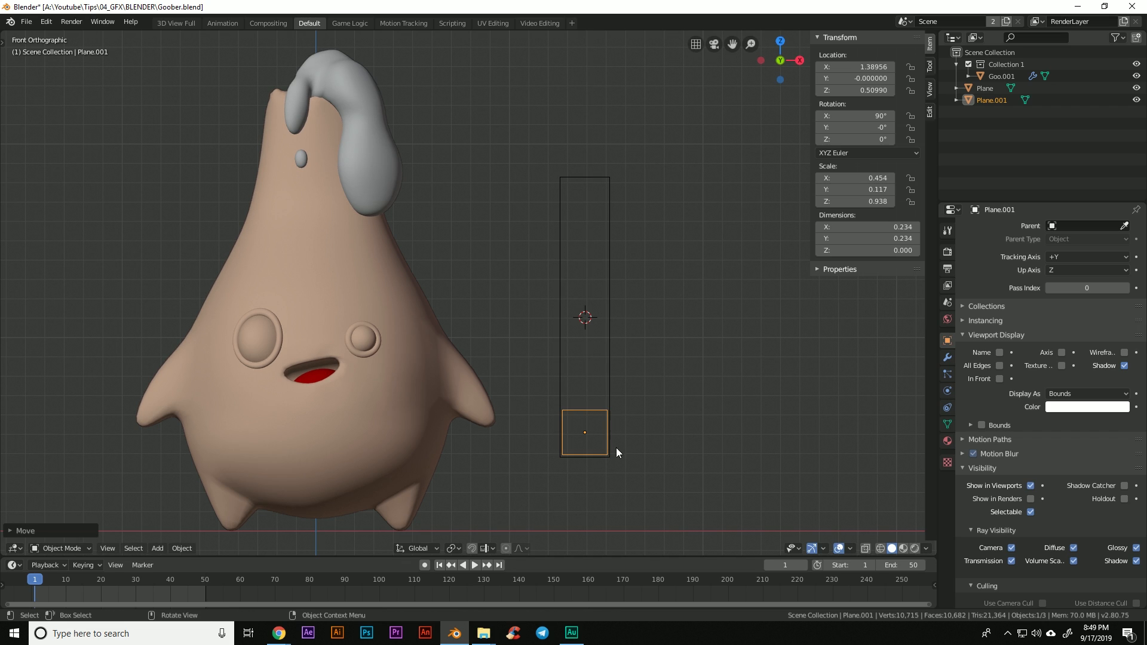
# Step: Parent the small square to the tall rectangle with Object (Keep Transform)
pyautogui.press('a')
pyautogui.click(598, 412)
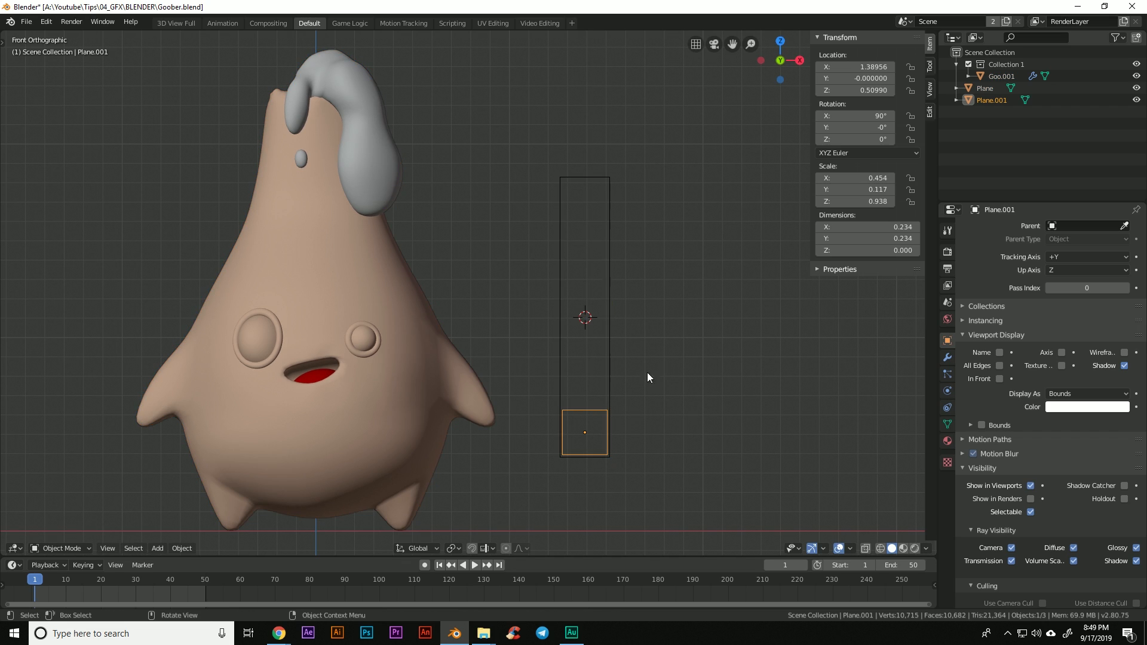
pyautogui.keyDown('shift'); pyautogui.click(610, 382); pyautogui.keyUp('shift')
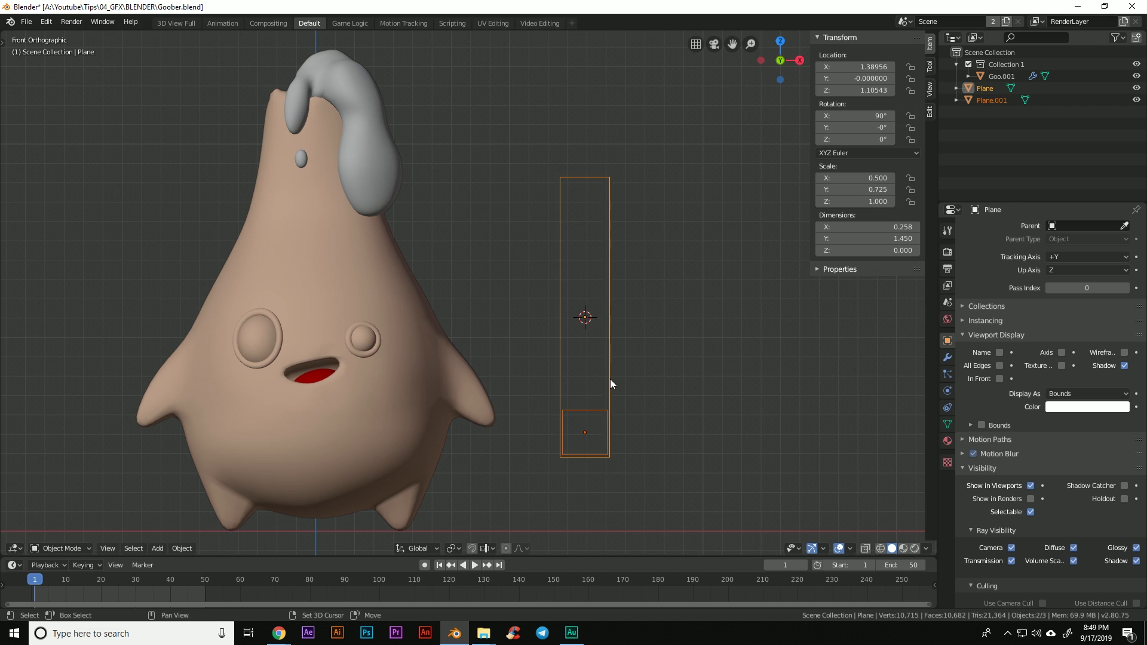
pyautogui.hotkey('ctrl', 'p')
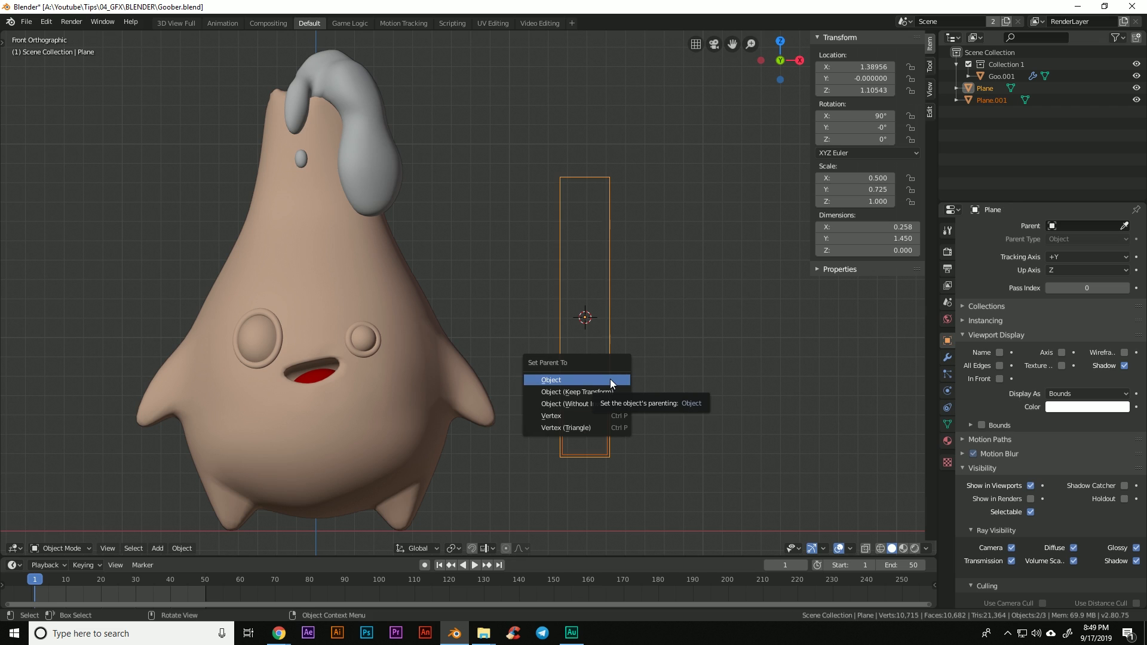
pyautogui.click(603, 392)
# Step: Parent the tall rectangle to the Goo character with Object (Keep Transform)
pyautogui.click(560, 237)
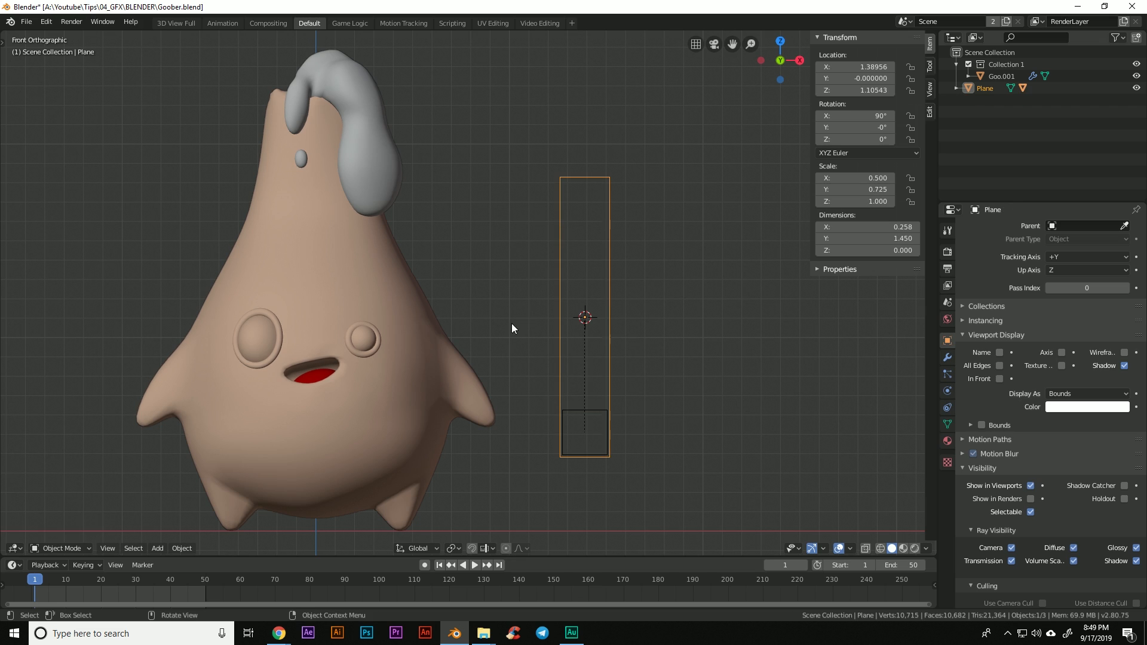
pyautogui.keyDown('shift'); pyautogui.click(390, 316); pyautogui.keyUp('shift')
pyautogui.hotkey('ctrl', 'p')
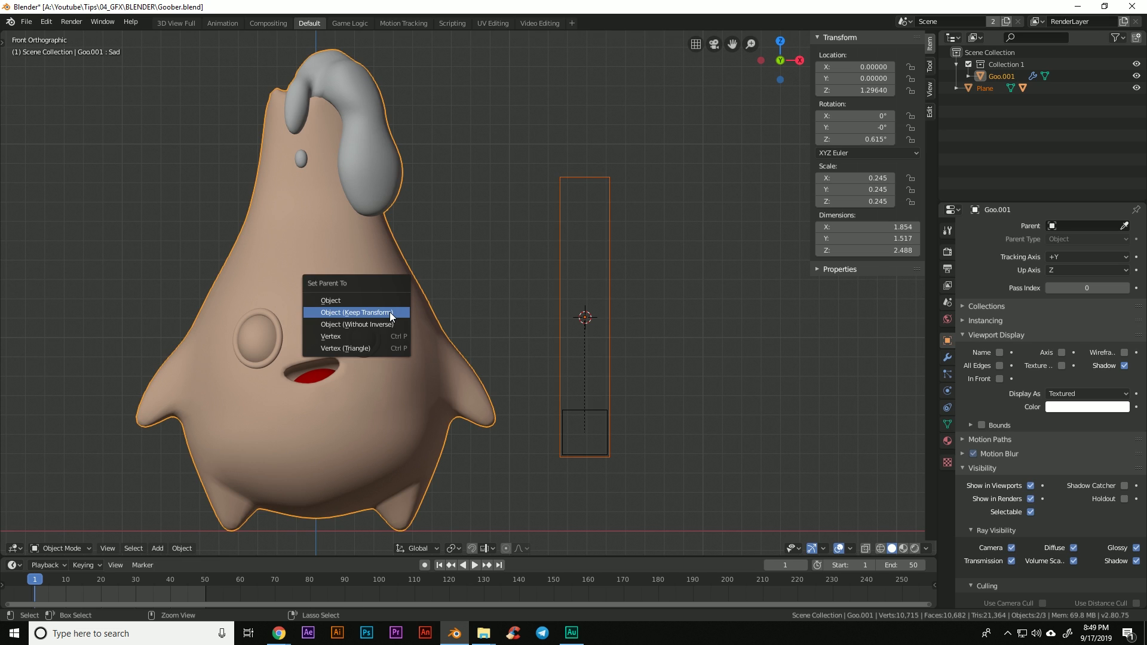
pyautogui.click(389, 312)
# Step: Add a text object at the 3D cursor and rotate it 90° about X to face the front view
pyautogui.keyDown('shift'); pyautogui.moveTo(531, 186); pyautogui.dragTo(539, 239, button='middle'); pyautogui.keyUp('shift')
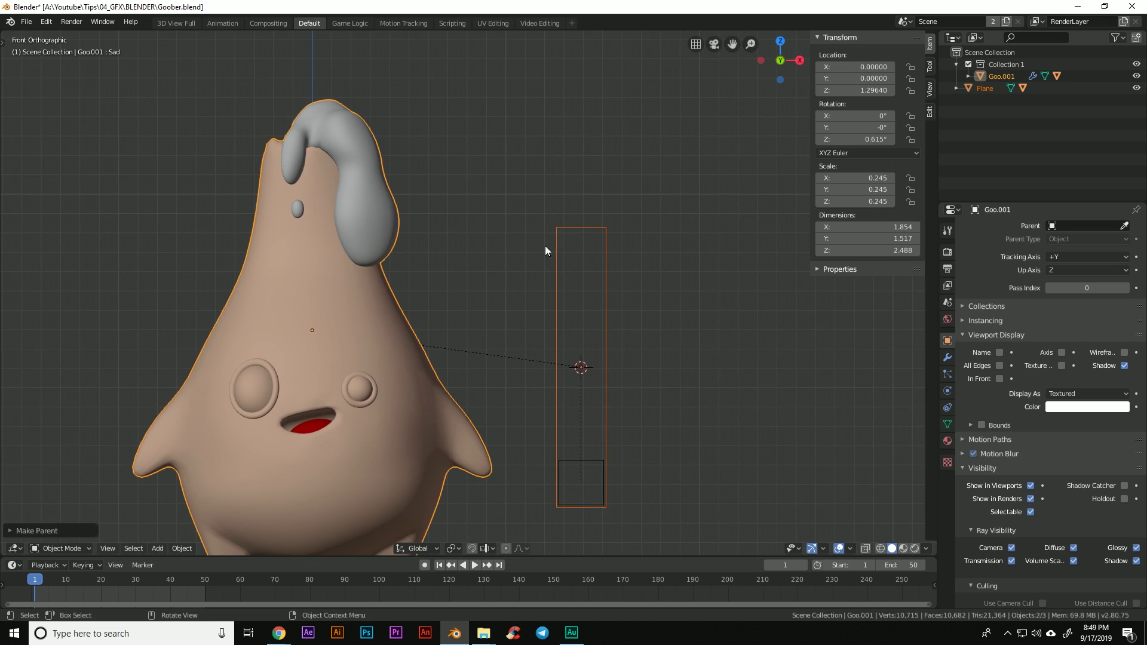
pyautogui.press('a')
pyautogui.hotkey('shift', 'a')
pyautogui.moveTo(590, 219)
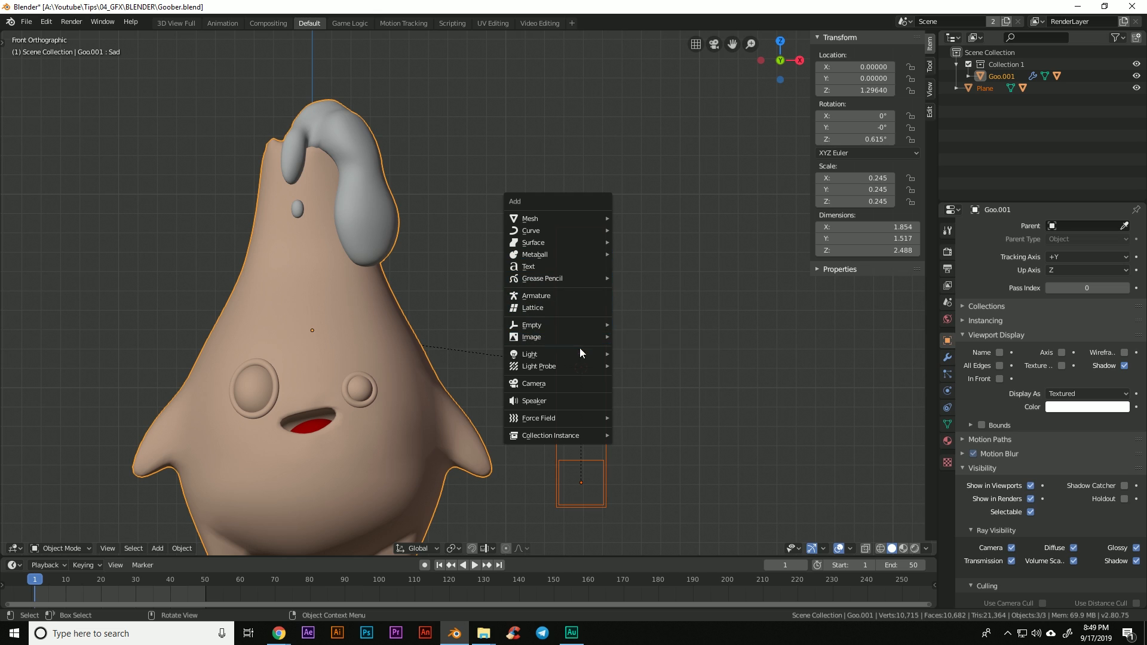
pyautogui.click(571, 265)
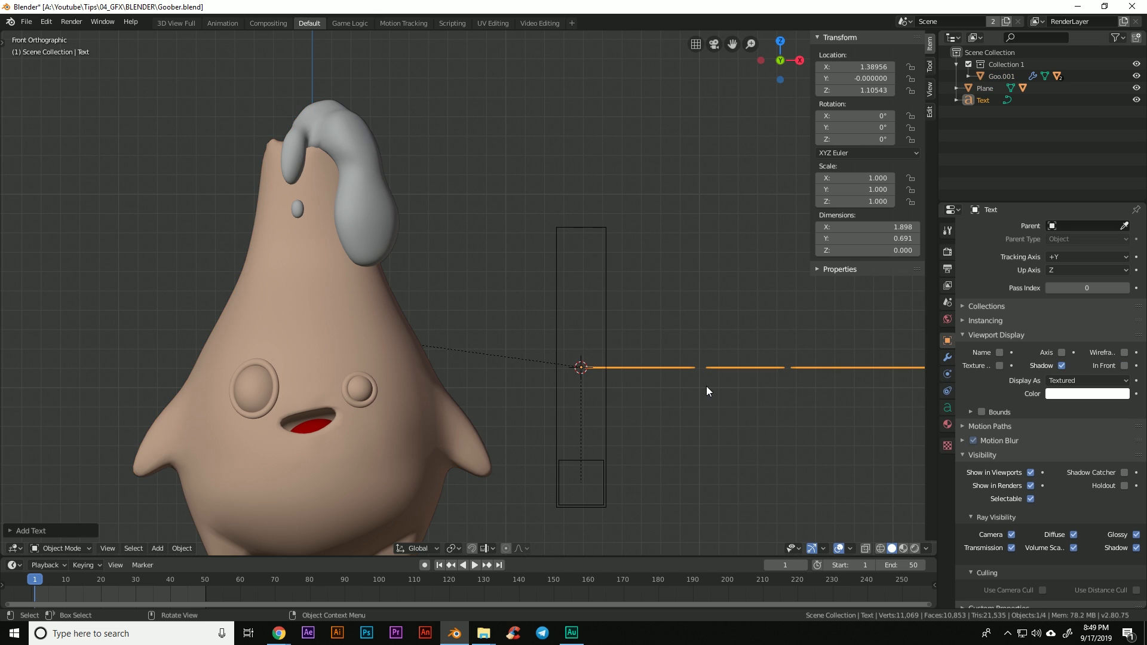
pyautogui.press('r')
pyautogui.press('x')
pyautogui.press('9')
pyautogui.press('0')
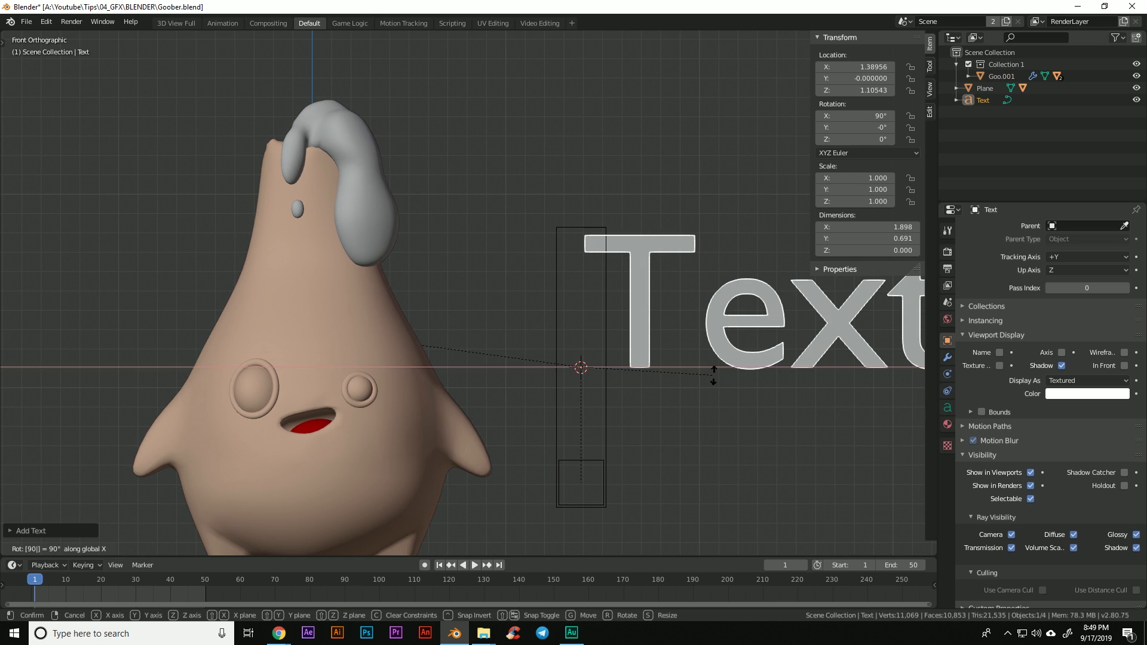
pyautogui.press('Return')
# Step: Replace the text object's default wording with "Happy/Sad" in Edit Mode and return to Object Mode
pyautogui.scroll(-3, 696, 402)
pyautogui.hotkey('ctrl', 'Tab')
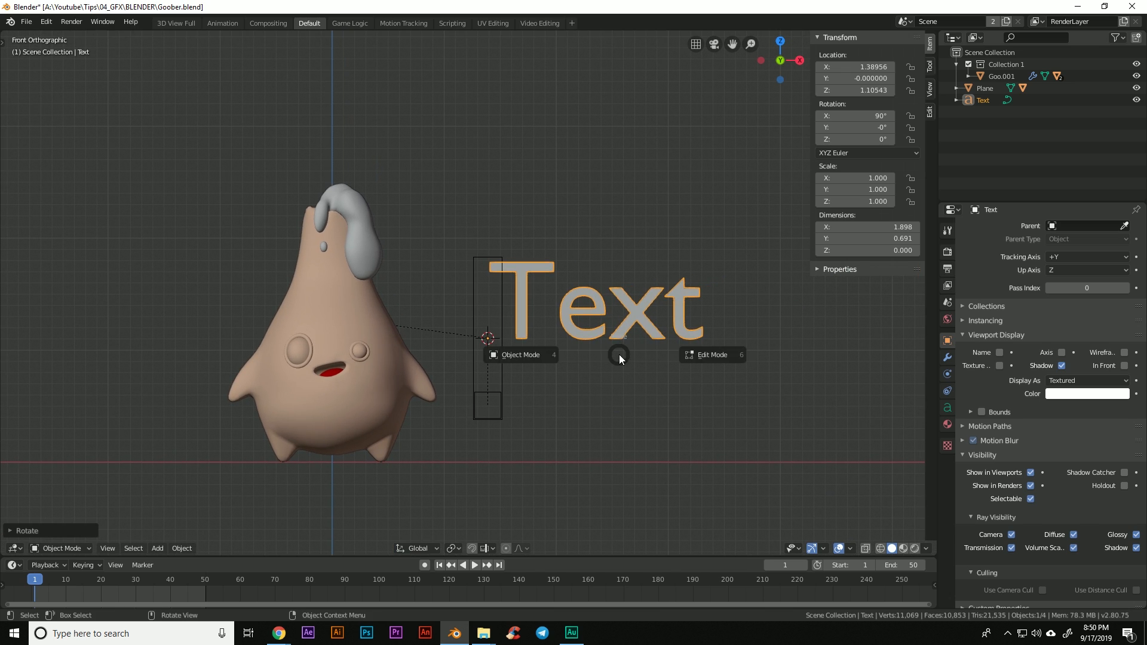
pyautogui.click(702, 356)
pyautogui.press('BackSpace')
pyautogui.press('BackSpace')
pyautogui.press('BackSpace')
pyautogui.press('BackSpace')
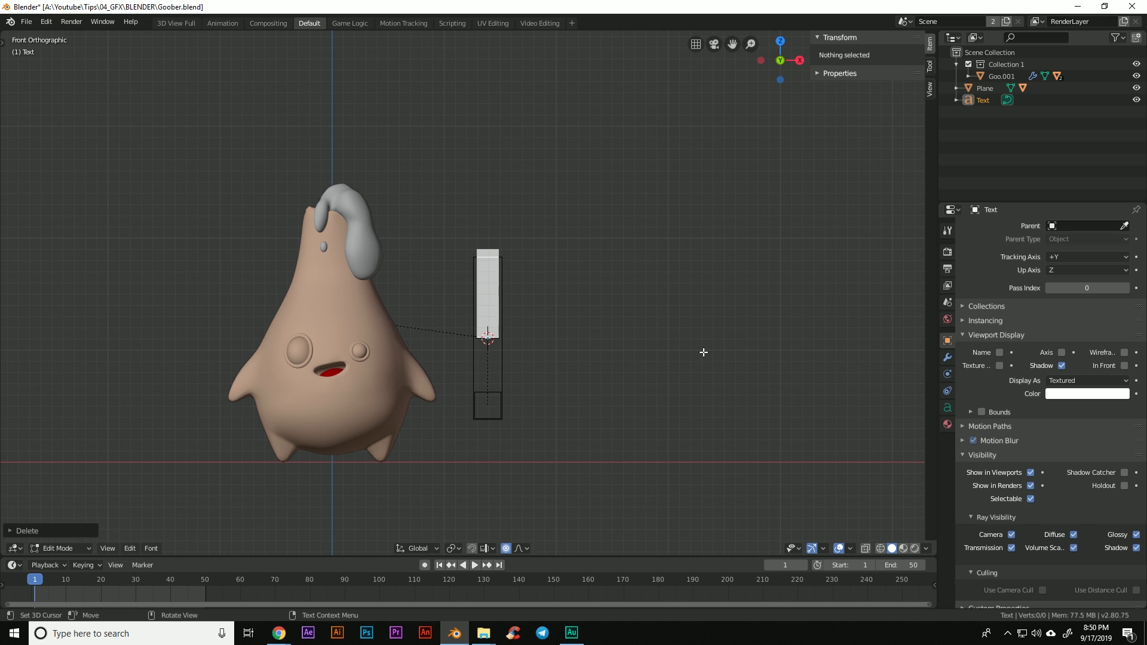
pyautogui.write('Happy')
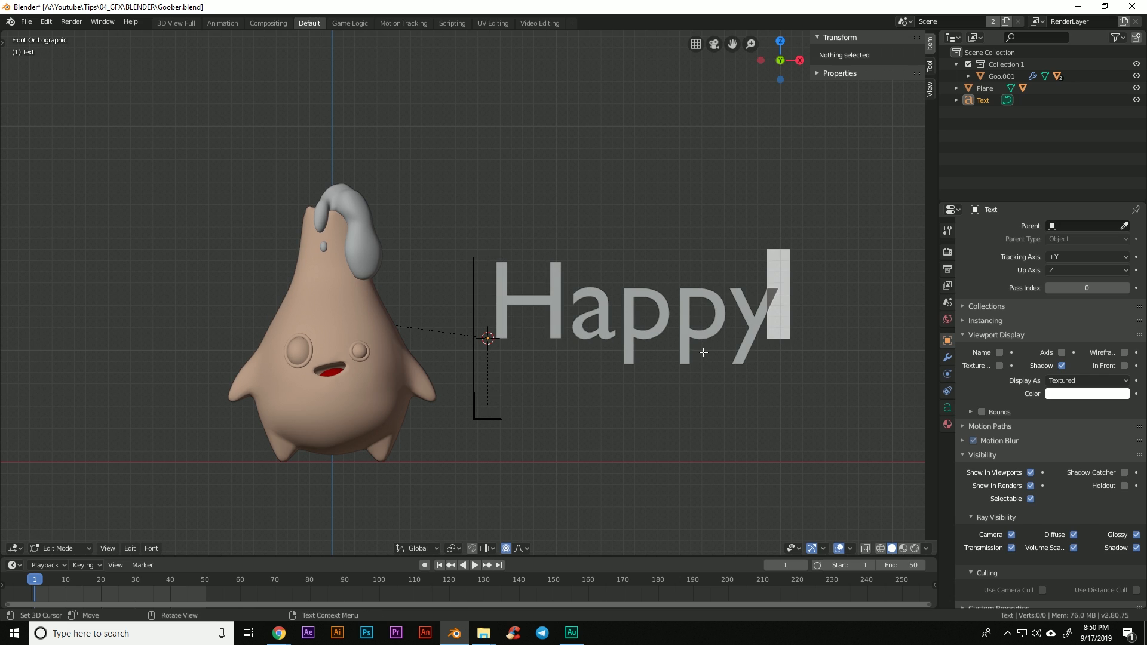
pyautogui.write('/Sad')
pyautogui.hotkey('ctrl', 'Tab')
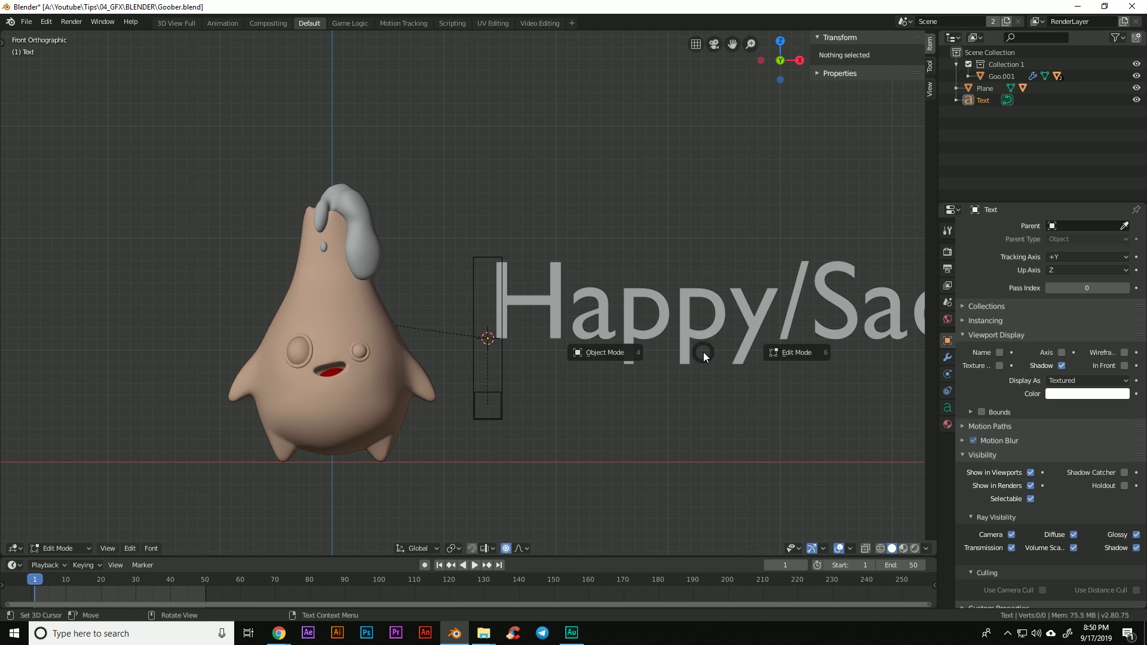
pyautogui.click(646, 360)
# Step: Scale the Happy/Sad text to about 0.207 and place it just above the tall rectangle
pyautogui.keyDown('shift'); pyautogui.moveTo(639, 338); pyautogui.dragTo(640, 418, button='middle'); pyautogui.keyUp('shift')
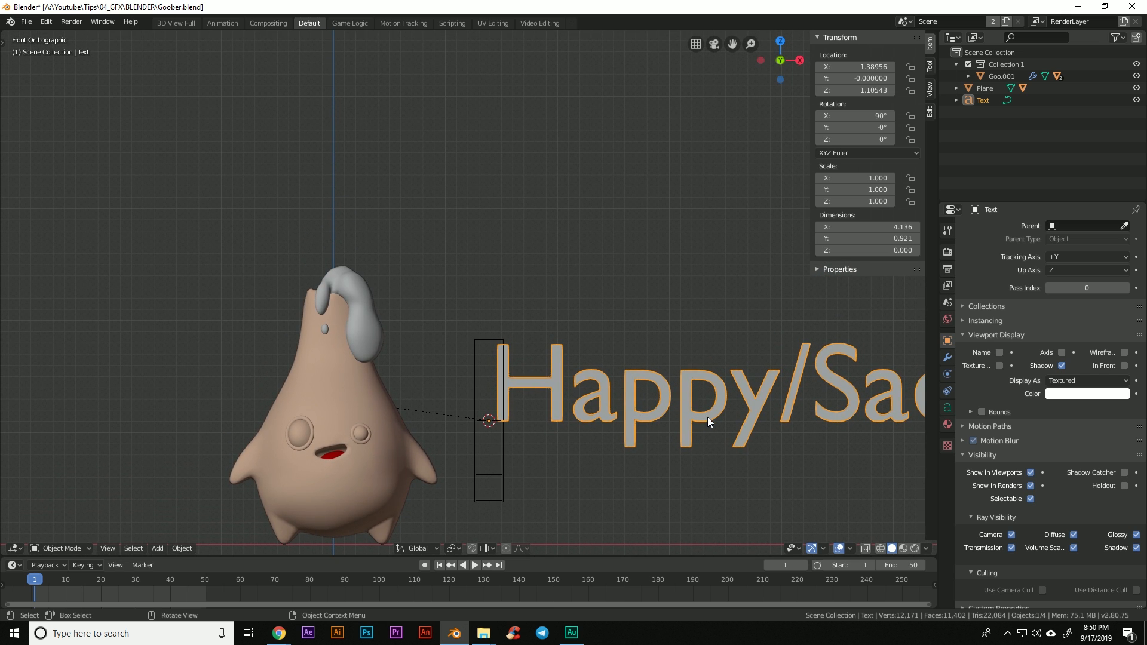
pyautogui.press('g')
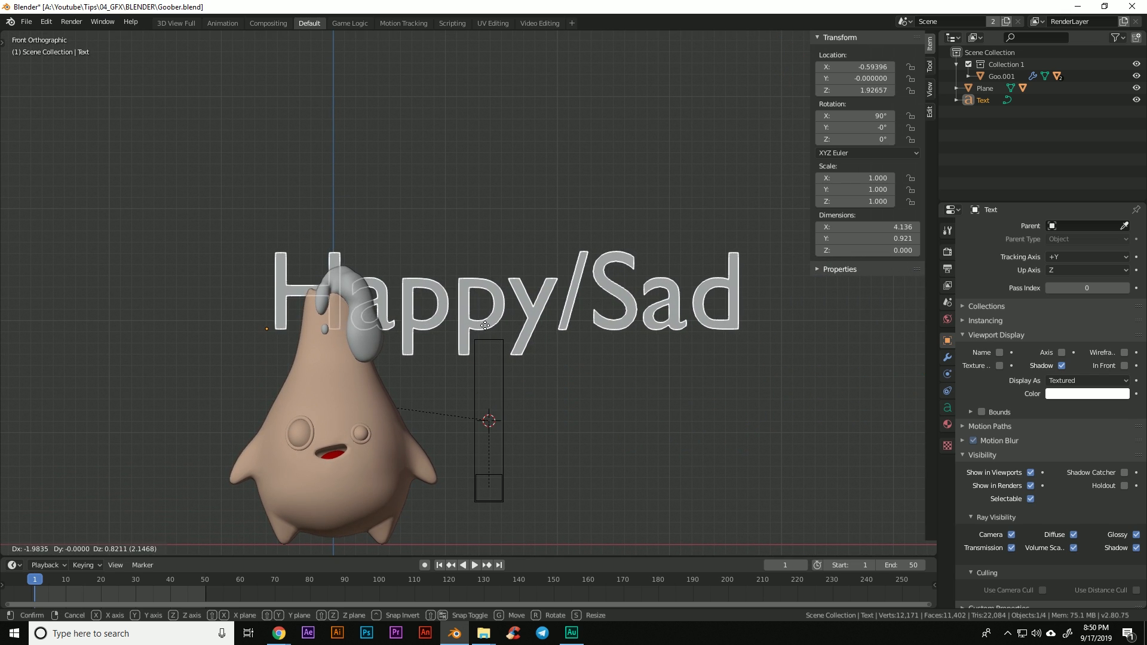
pyautogui.click(486, 328)
pyautogui.press('s')
pyautogui.click(366, 332)
pyautogui.press('g')
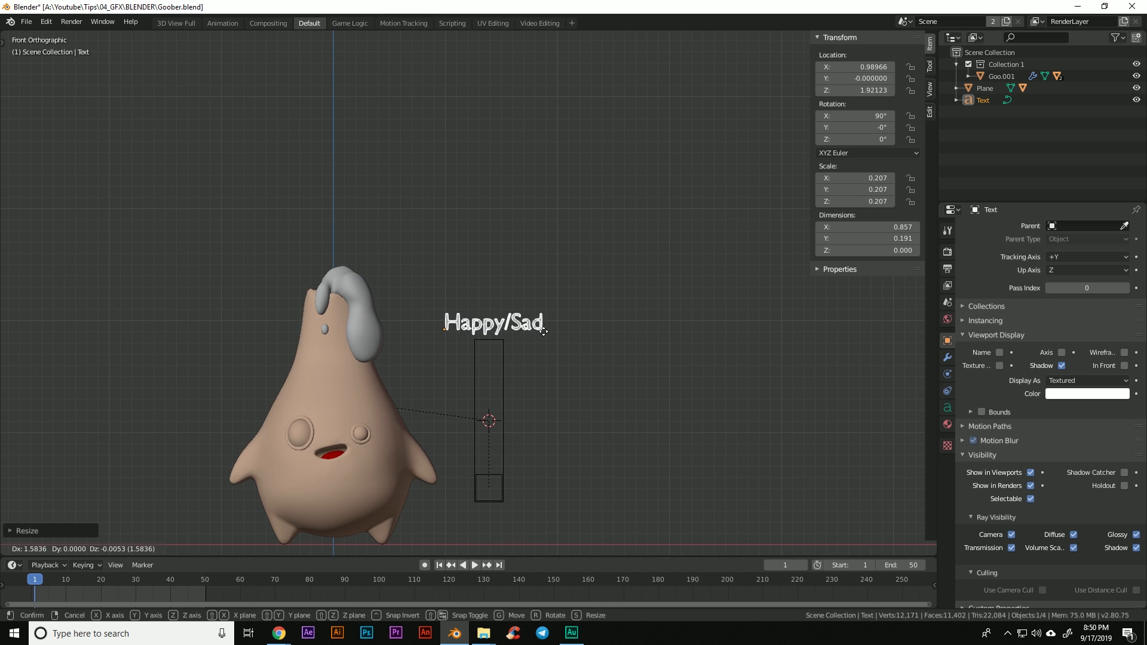
pyautogui.click(537, 335)
# Step: Shrink the Happy/Sad text further to a scale of about 0.133 and centre it above the tall rectangle
pyautogui.scroll(5, 513, 358)
pyautogui.press('s')
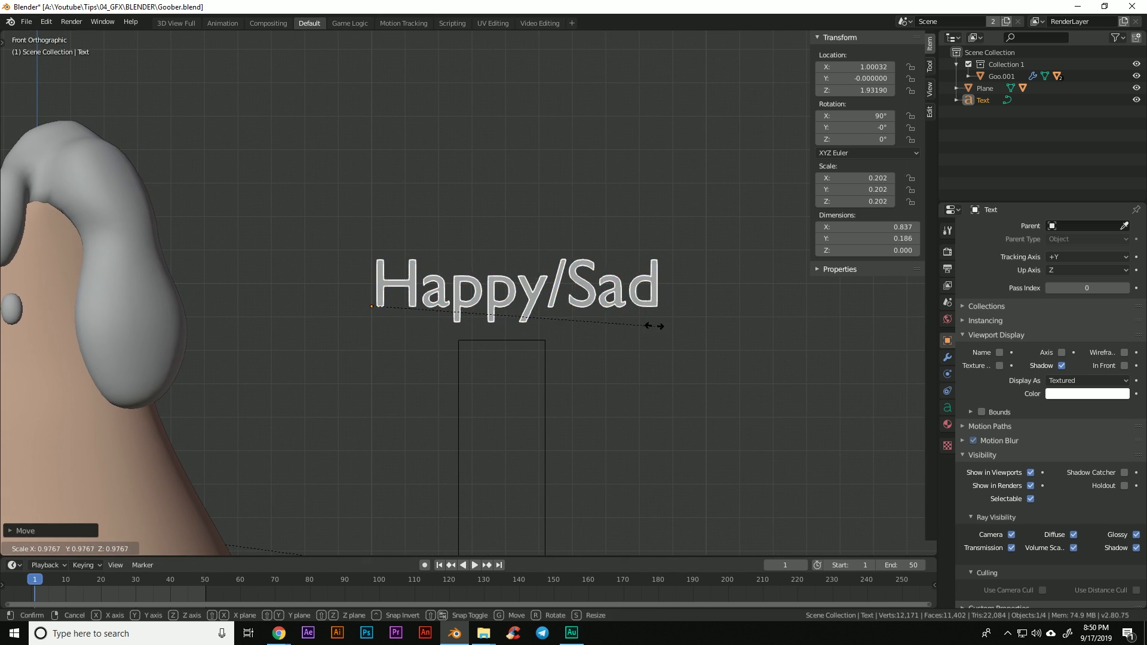
pyautogui.click(580, 339)
pyautogui.press('g')
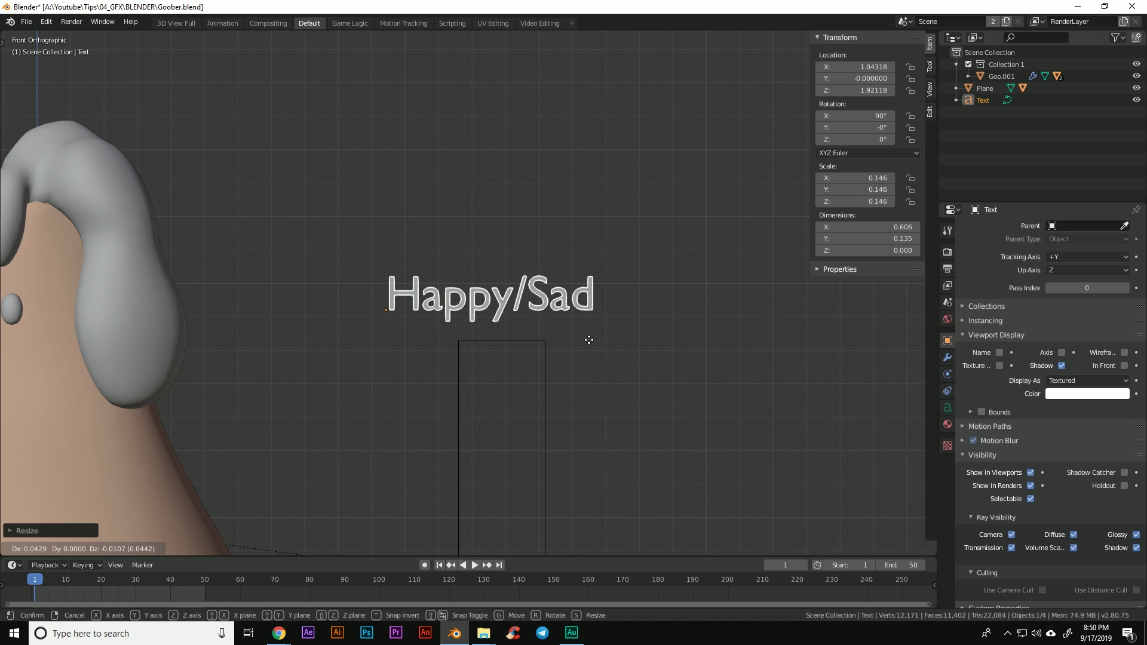
pyautogui.click(592, 338)
pyautogui.keyDown('shift'); pyautogui.moveTo(605, 350); pyautogui.dragTo(597, 332, button='middle'); pyautogui.keyUp('shift')
pyautogui.press('g')
pyautogui.click(521, 281)
pyautogui.press('s')
pyautogui.click(566, 337)
pyautogui.press('g')
pyautogui.click(578, 311)
pyautogui.keyDown('shift'); pyautogui.moveTo(481, 390); pyautogui.dragTo(511, 335, button='middle'); pyautogui.keyUp('shift')
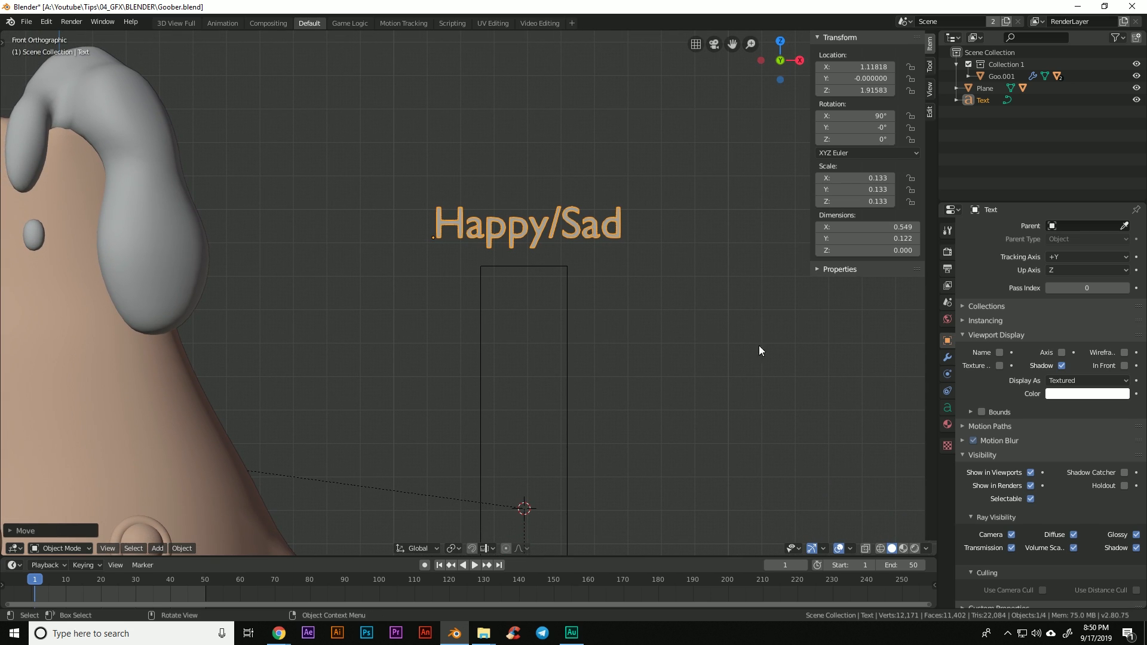
# Step: Display the Happy/Sad text as Solid and turn off Show in Renders for it
pyautogui.press('a')
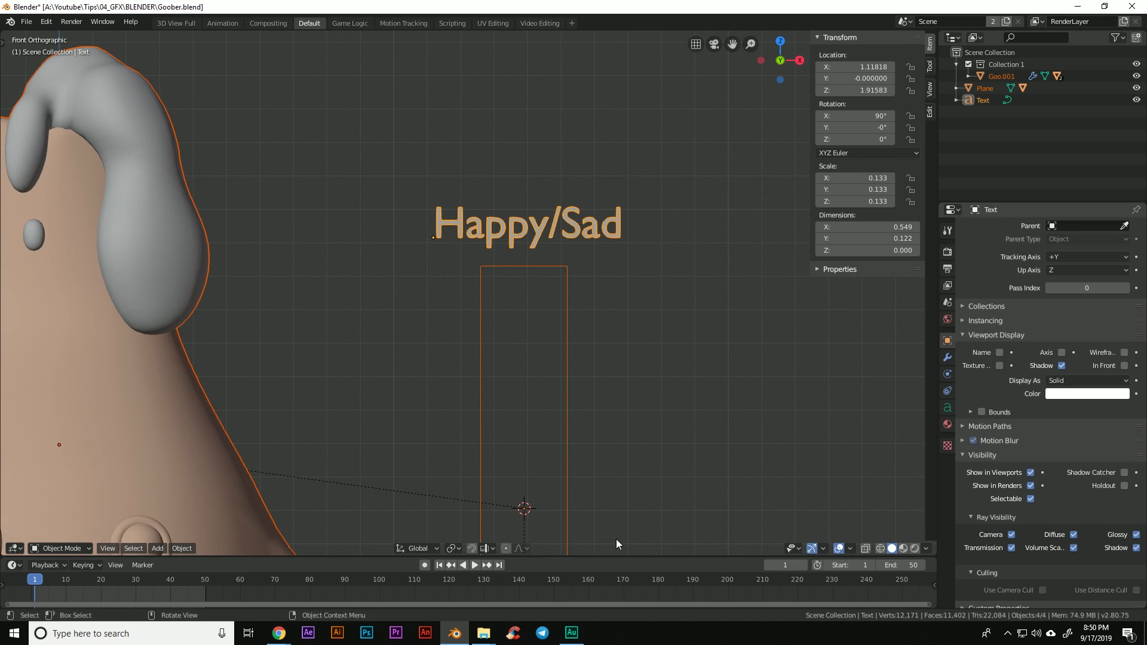
pyautogui.click(1030, 485)
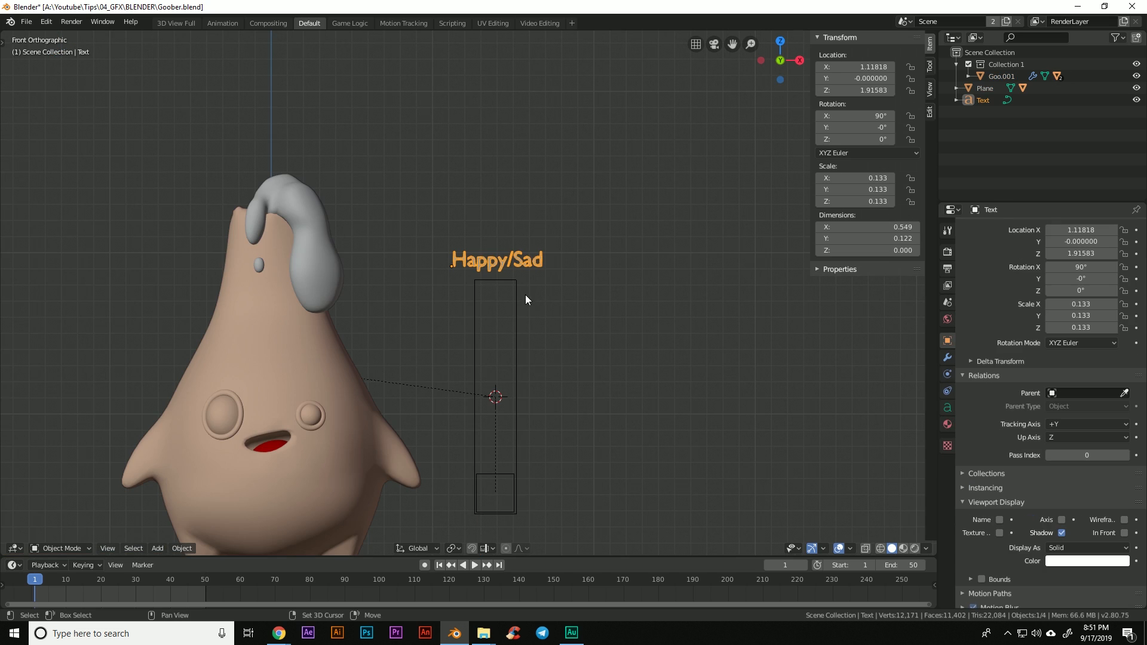
# Step: Parent the Happy/Sad text to the tall rectangle
pyautogui.keyDown('shift'); pyautogui.click(520, 288); pyautogui.keyUp('shift')
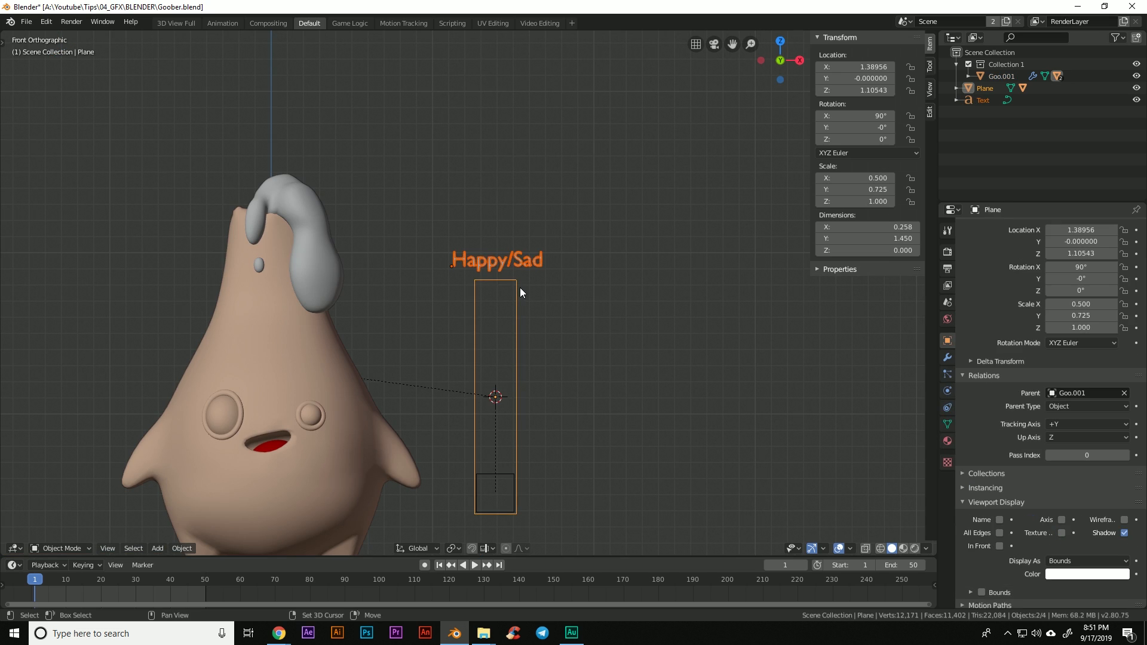
pyautogui.hotkey('ctrl', 'p')
pyautogui.click(516, 288)
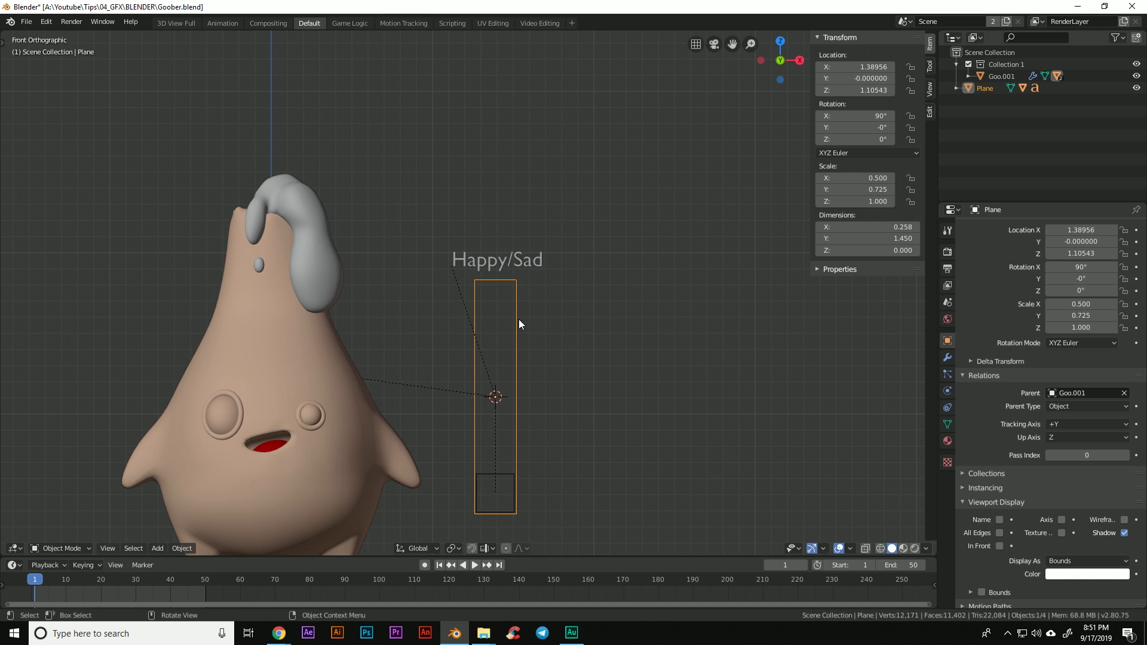
# Step: Test-move the tall rectangle and the Goo character in turn to check the parenting, cancelling each move
pyautogui.press('g')
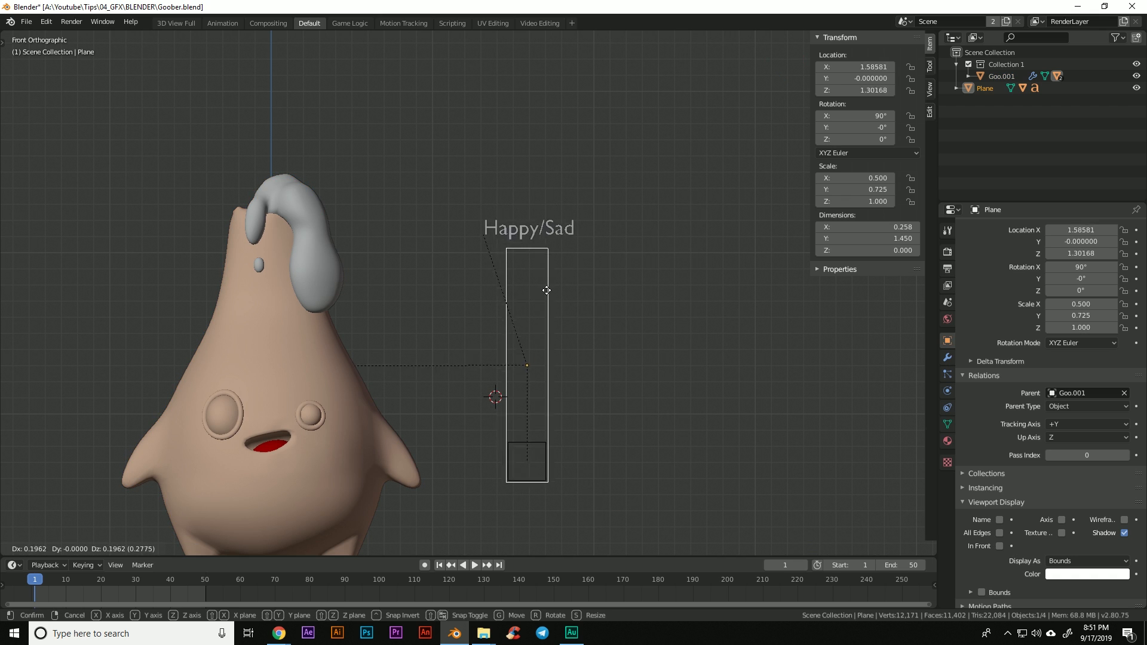
pyautogui.press('Escape')
pyautogui.click(354, 381)
pyautogui.press('g')
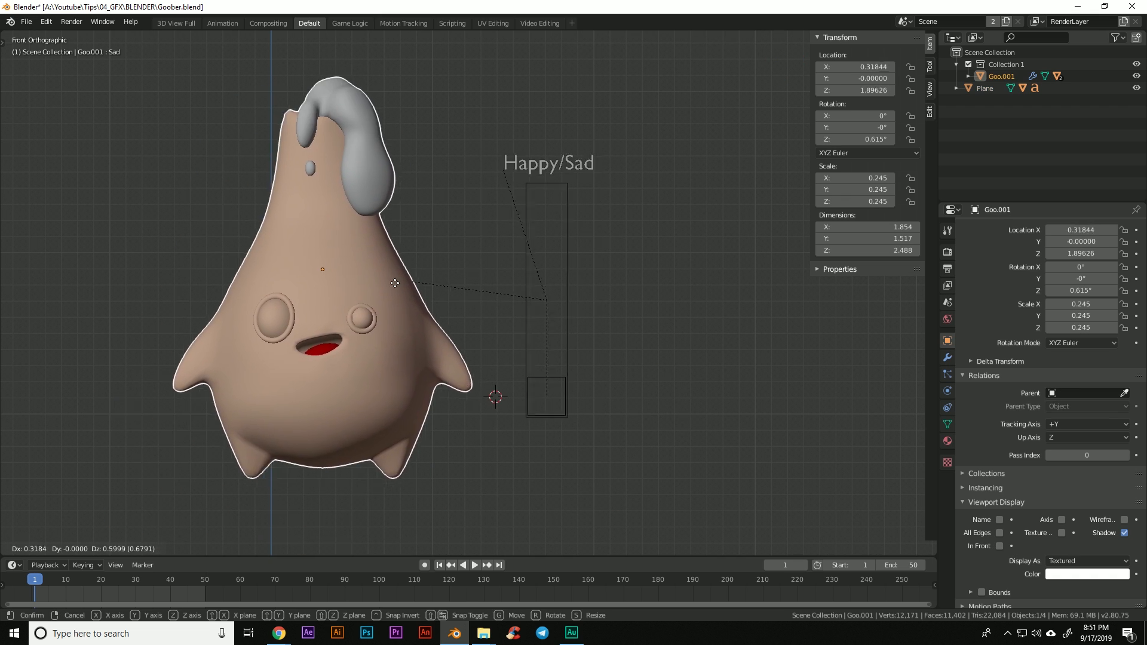
pyautogui.press('Escape')
# Step: Test-move the small square freely around the tall rectangle, cancelling each move
pyautogui.scroll(2, 413, 417)
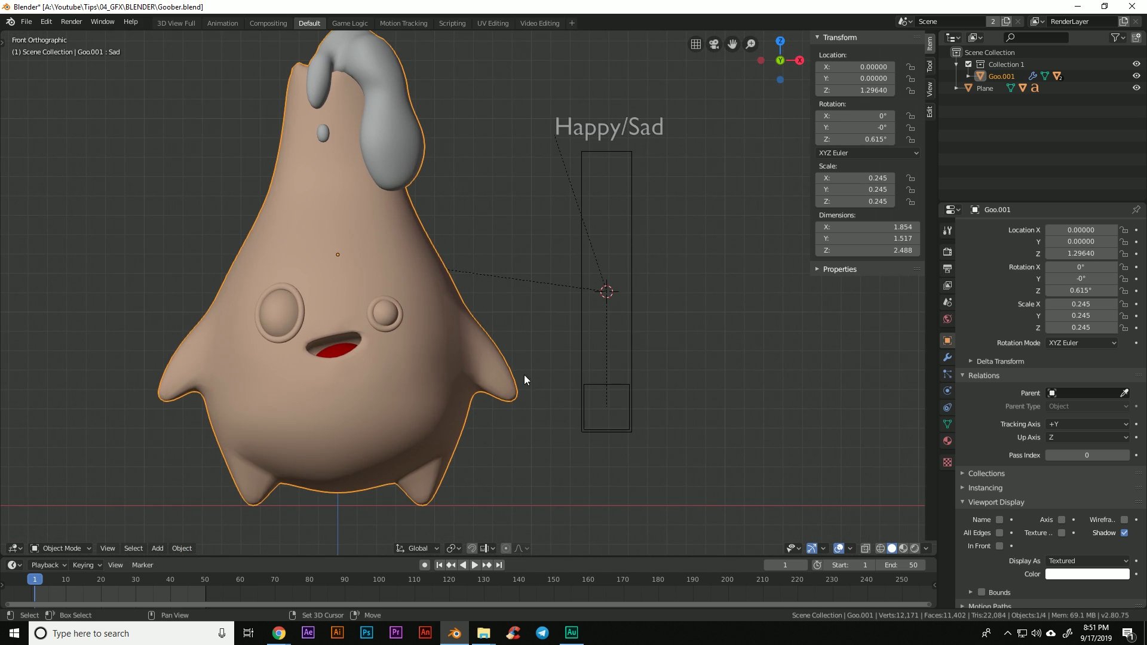
pyautogui.keyDown('shift'); pyautogui.moveTo(524, 375); pyautogui.dragTo(544, 379, button='middle'); pyautogui.keyUp('shift')
pyautogui.click(611, 392)
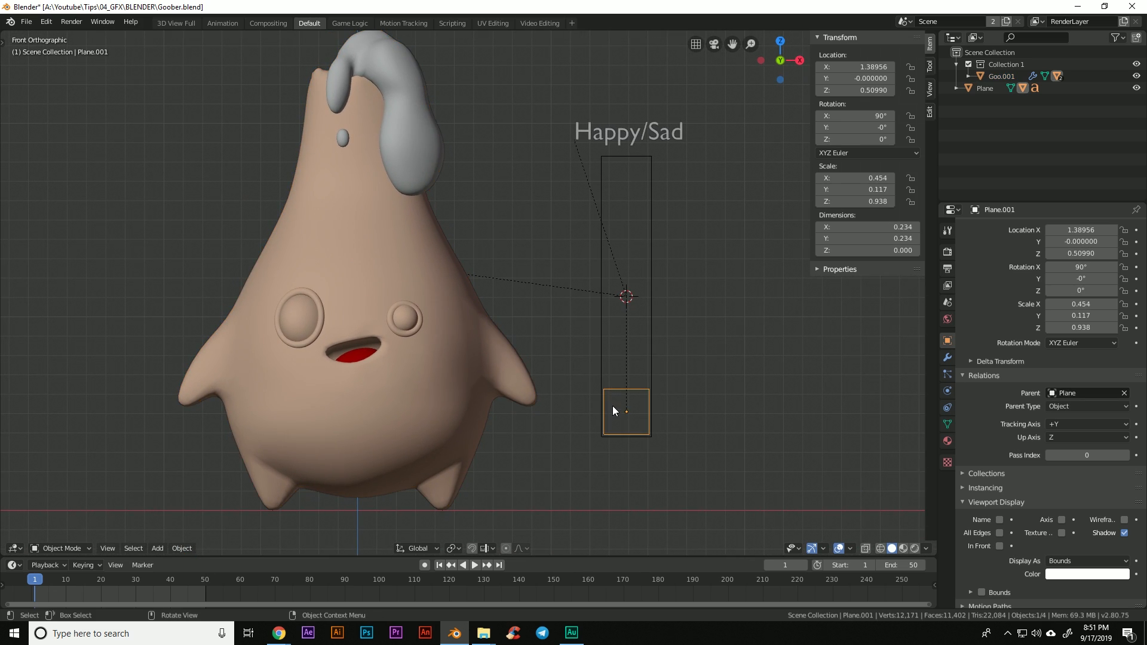
pyautogui.press('g')
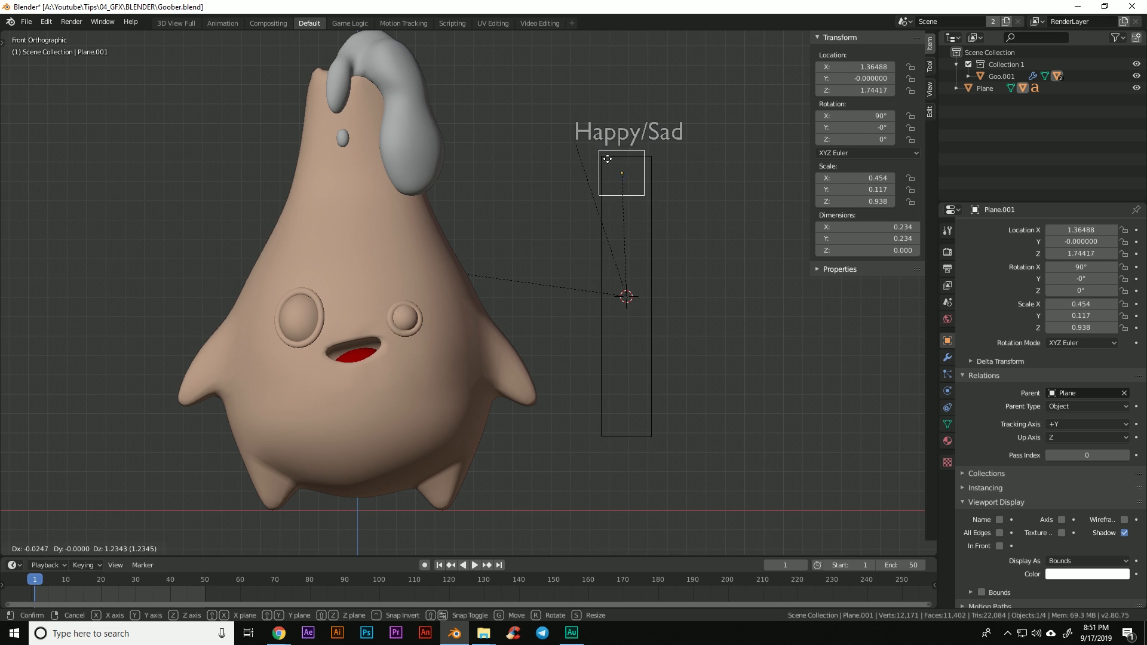
pyautogui.press('Escape')
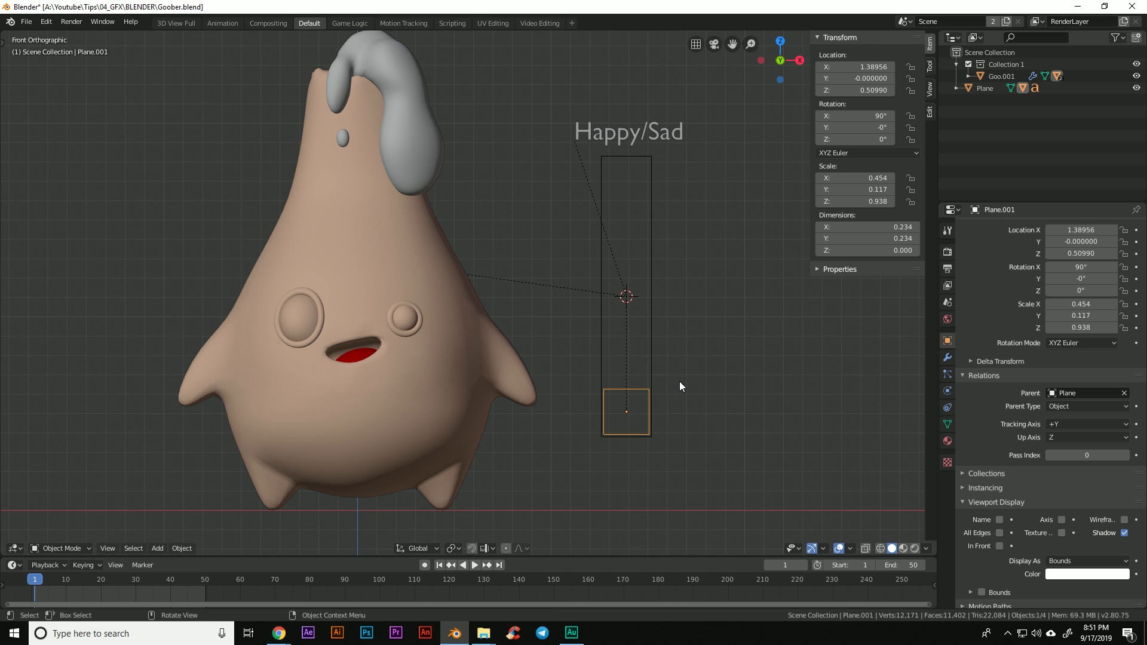
pyautogui.press('g')
pyautogui.press('Escape')
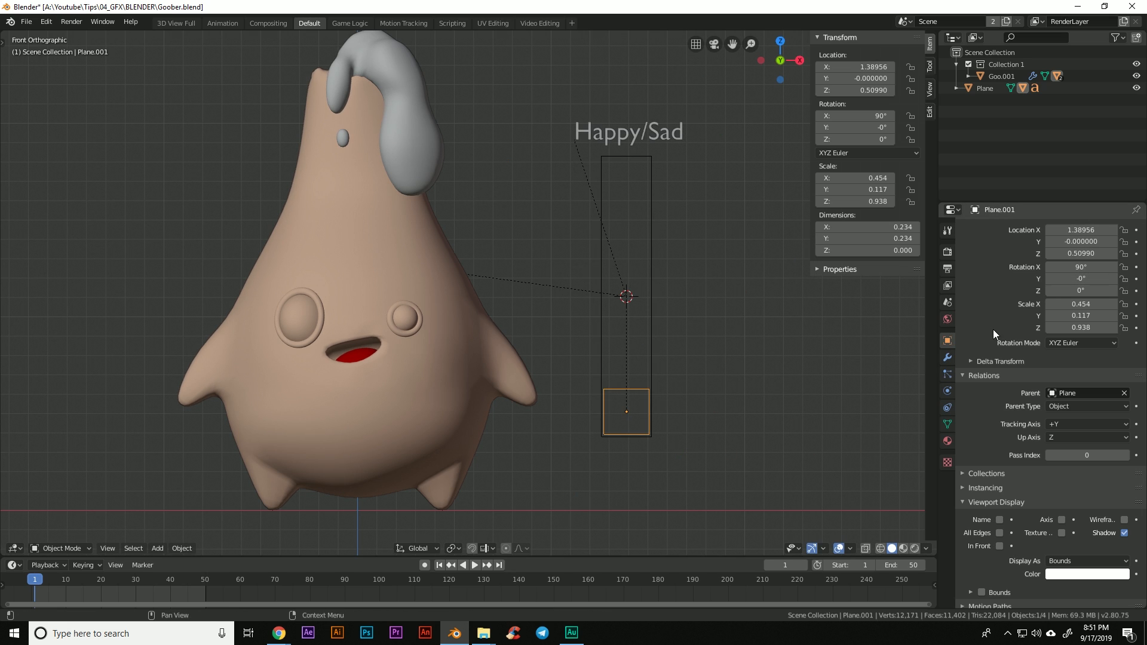
# Step: Lock the small square's X and Y location and all of its rotation and scale axes
pyautogui.scroll(2, 1018, 313)
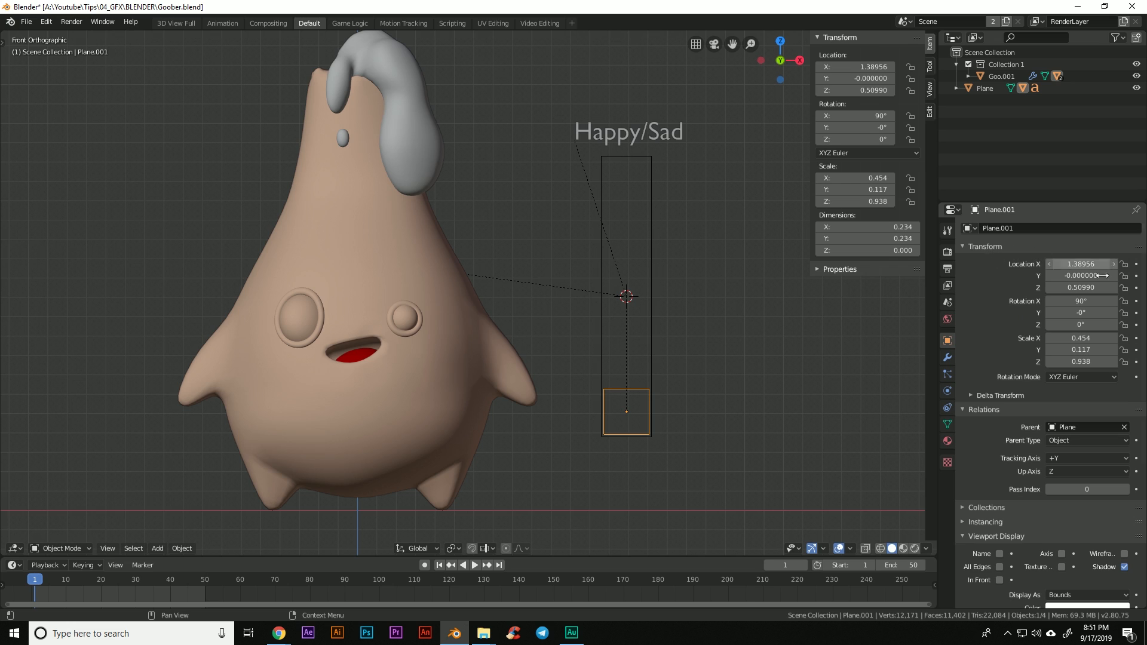
pyautogui.click(1124, 264)
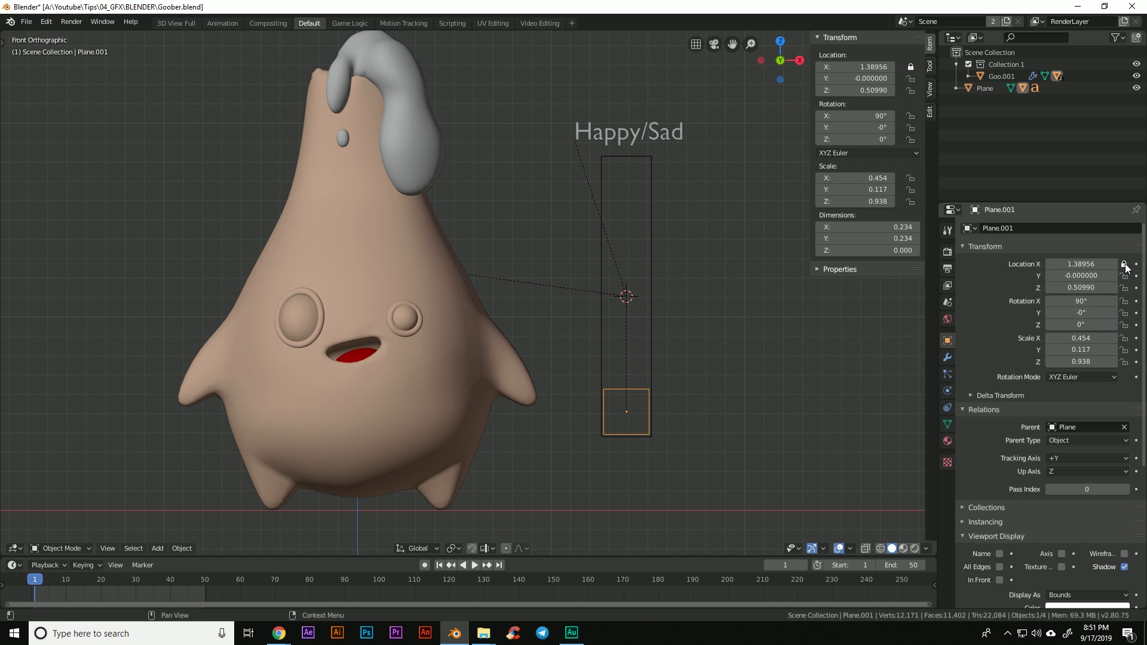
pyautogui.click(1124, 276)
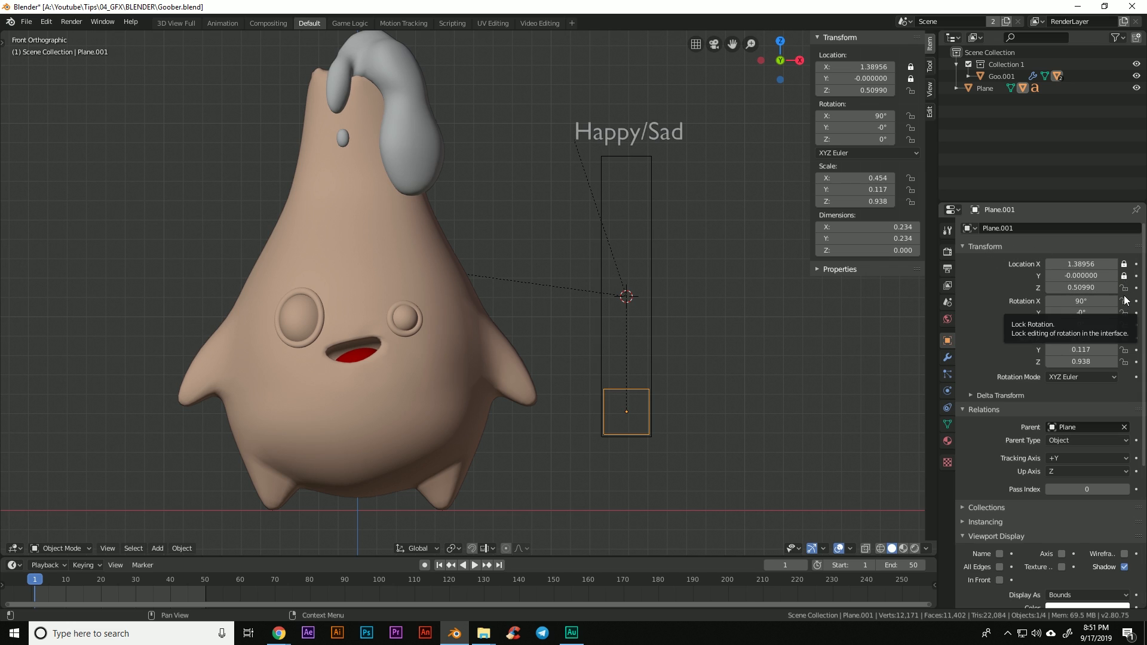
pyautogui.click(1125, 301)
pyautogui.click(1124, 313)
pyautogui.click(1125, 324)
pyautogui.click(1124, 349)
pyautogui.click(1124, 338)
pyautogui.click(1123, 362)
# Step: Test-move the small square vertically along the tall rectangle, leaving it near the rectangle's lower end at Z about 0.516
pyautogui.press('g')
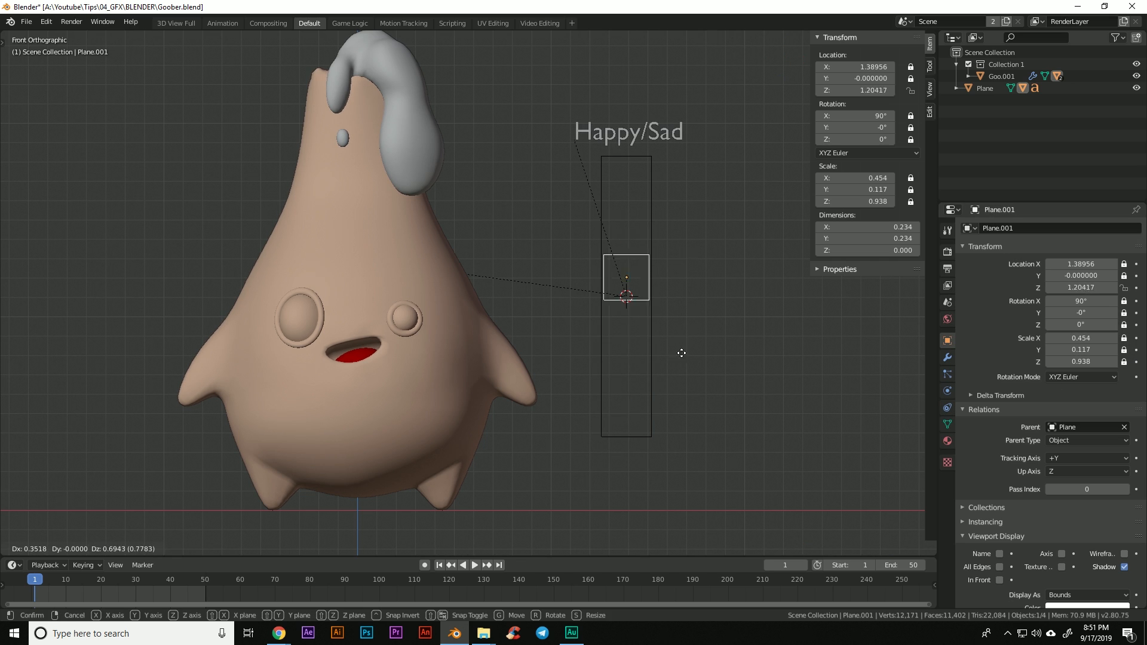
pyautogui.rightClick(743, 228)
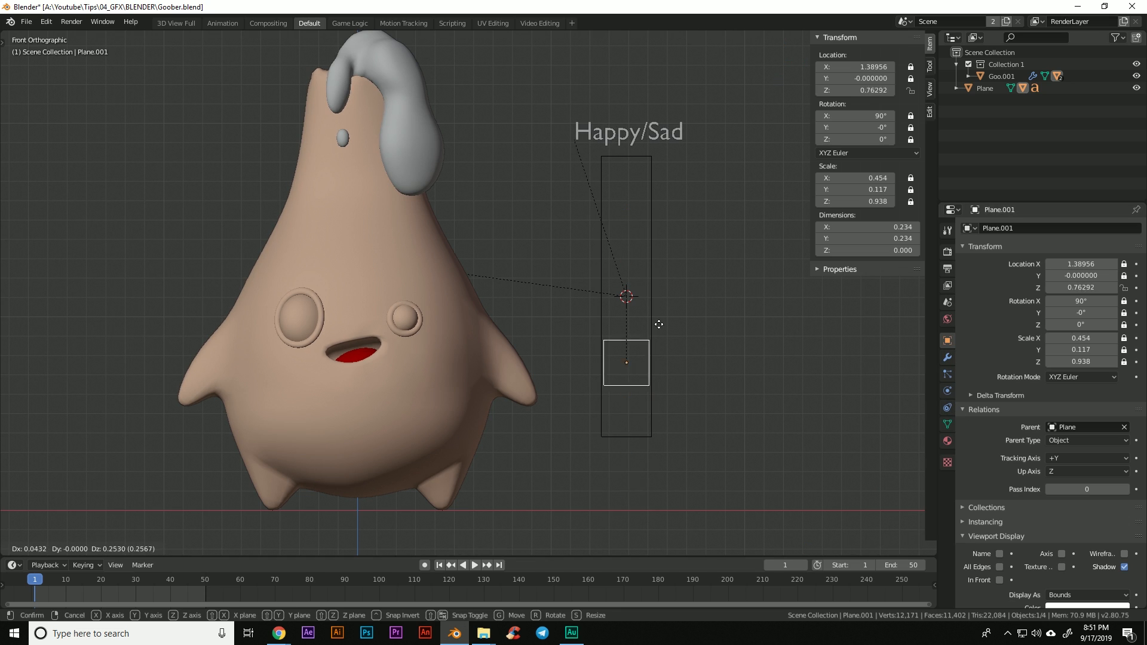
pyautogui.click(675, 416)
# Step: Add a Limit Location constraint to the small square with Minimum Z and Maximum Z enabled in Local Space, and test-move it
pyautogui.click(946, 407)
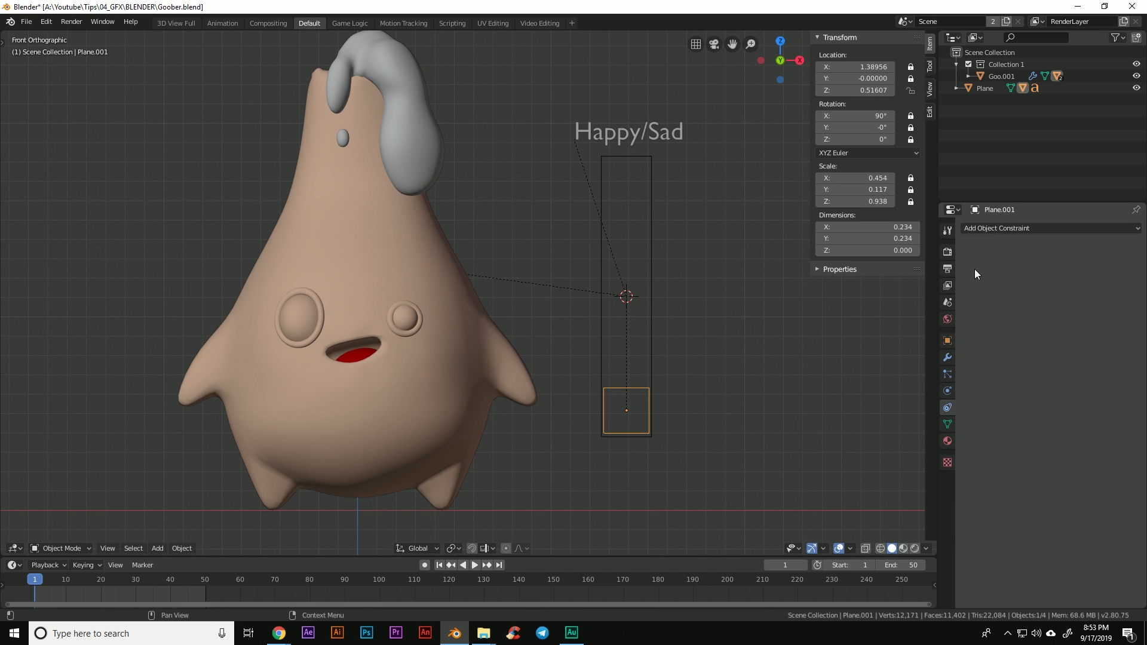
pyautogui.click(1016, 227)
pyautogui.click(1007, 229)
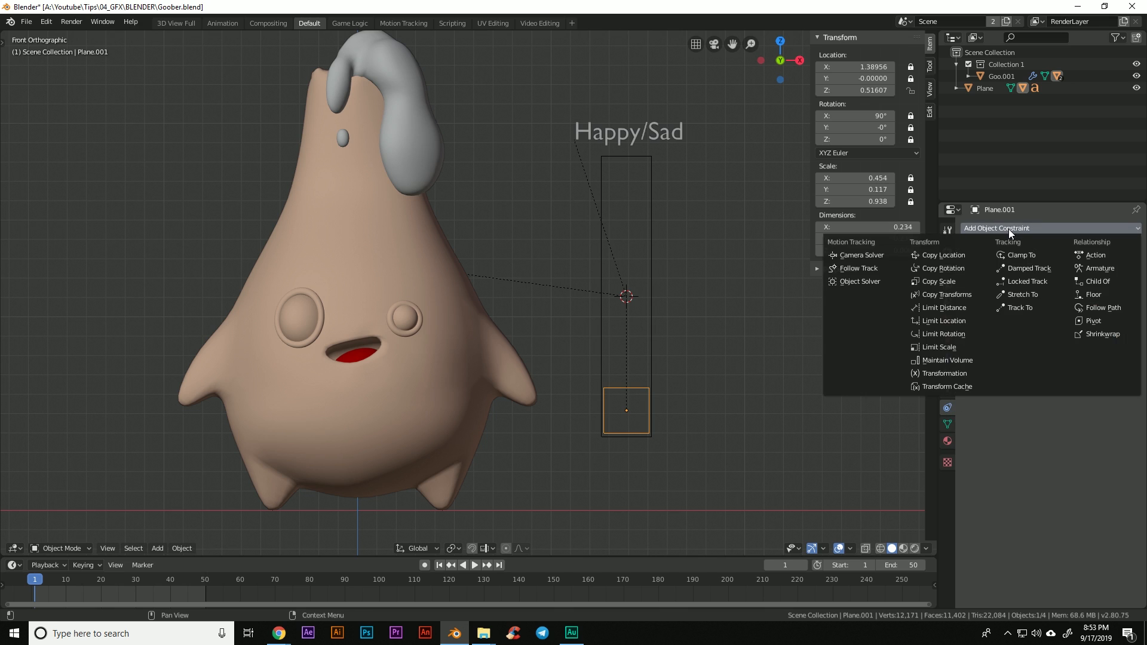
pyautogui.click(955, 321)
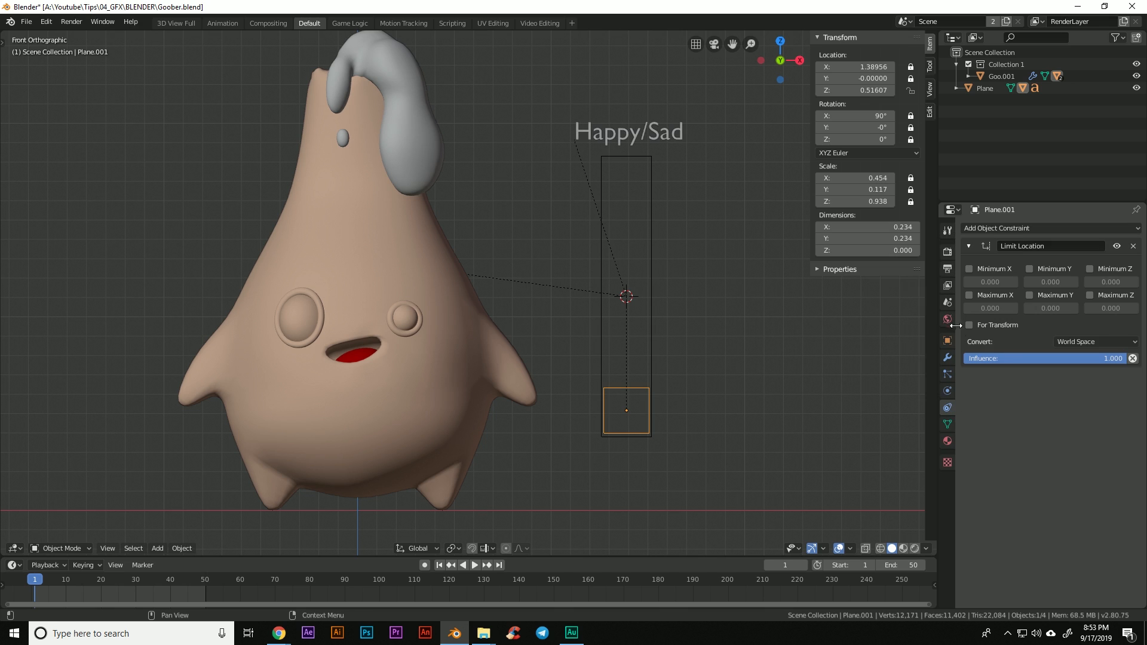
pyautogui.click(1090, 295)
pyautogui.click(1100, 342)
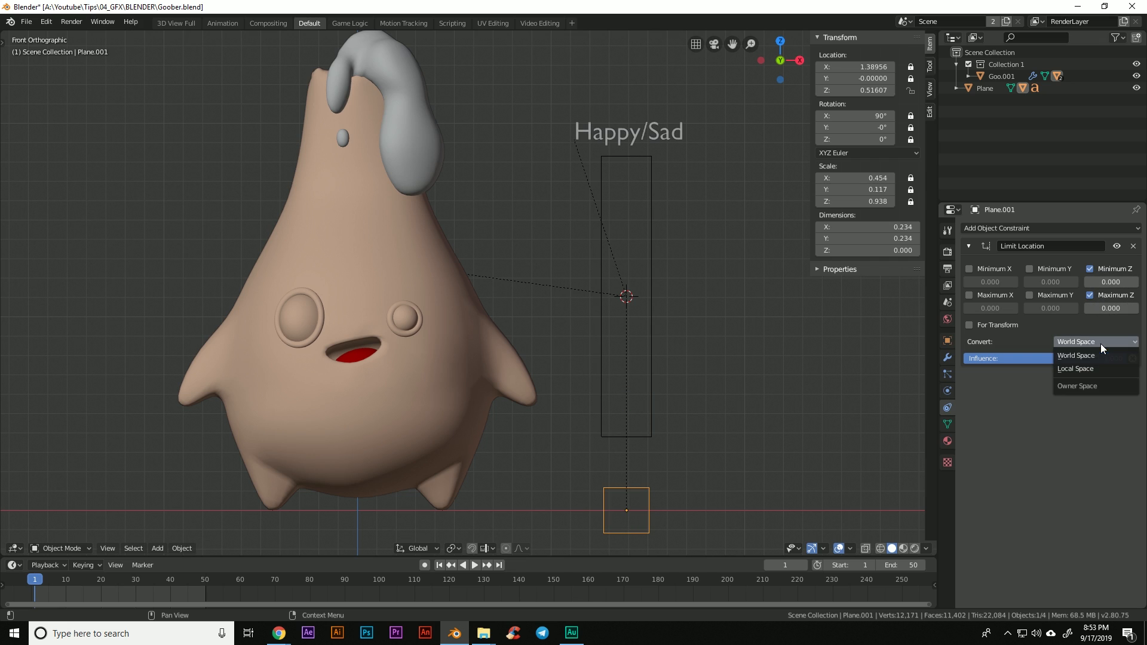
pyautogui.click(1094, 368)
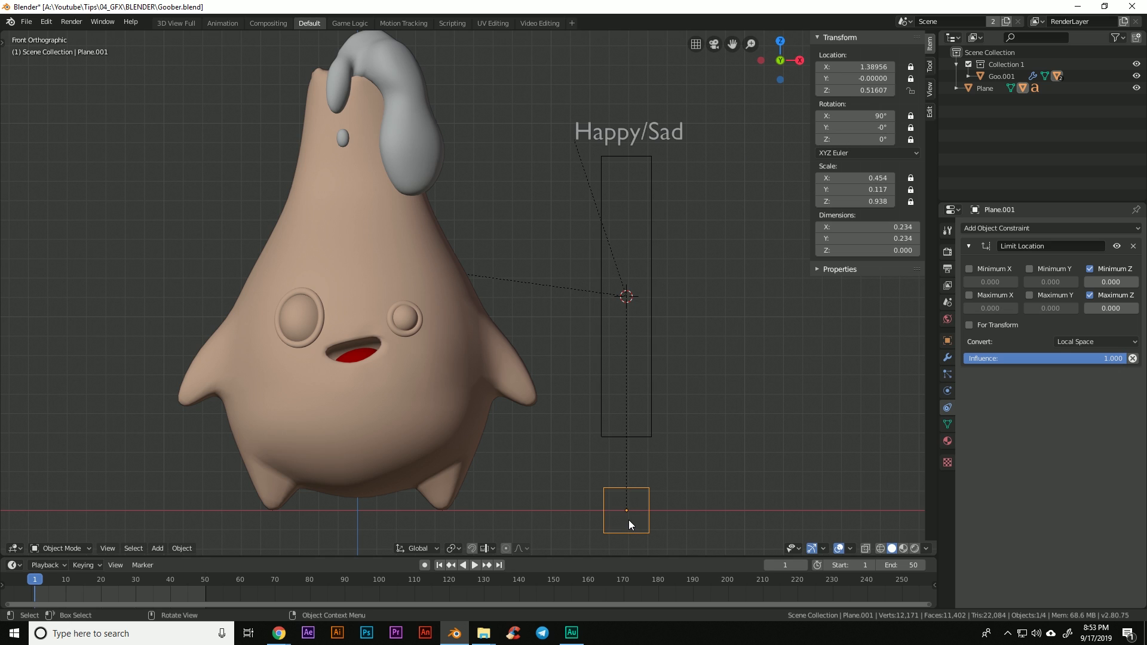
pyautogui.press('g')
pyautogui.rightClick(632, 457)
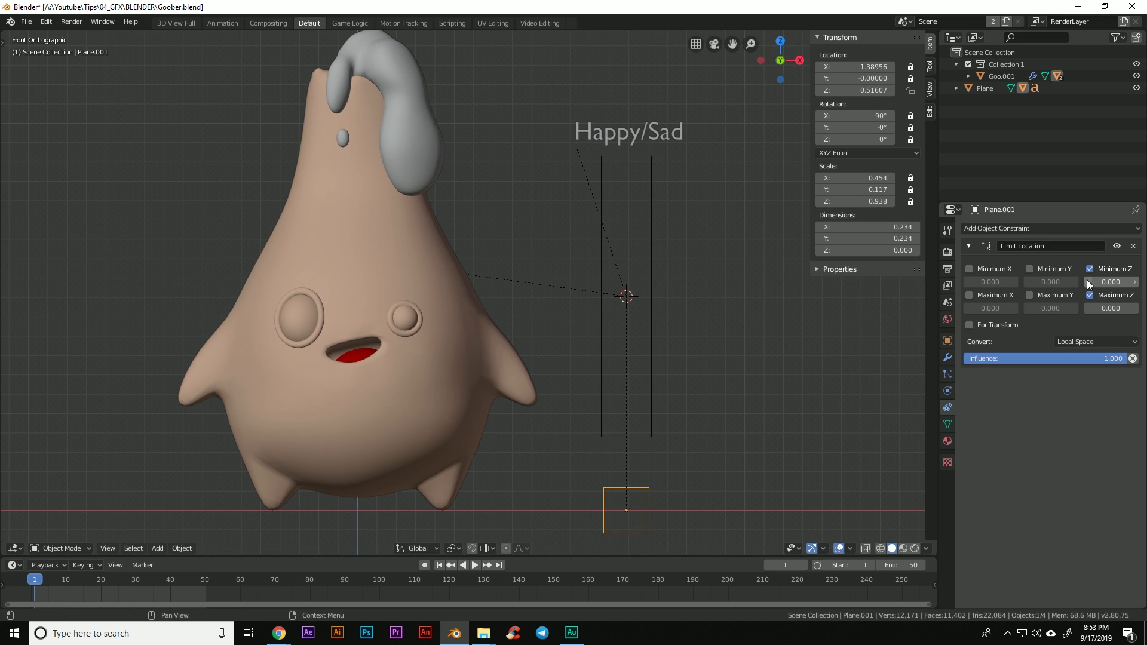
# Step: Mute the Limit Location constraint and copy the small square's Z location, 0.516, into its Minimum Z
pyautogui.click(1088, 270)
pyautogui.click(1089, 269)
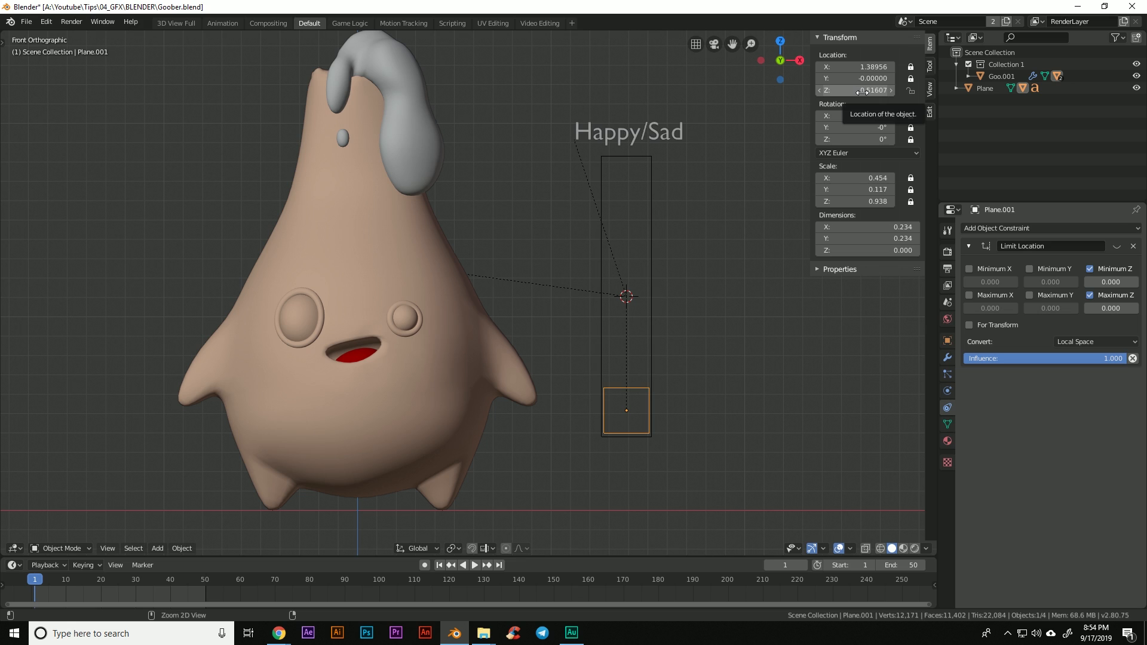
pyautogui.hotkey('ctrl', 'c')
pyautogui.hotkey('ctrl', 'v')
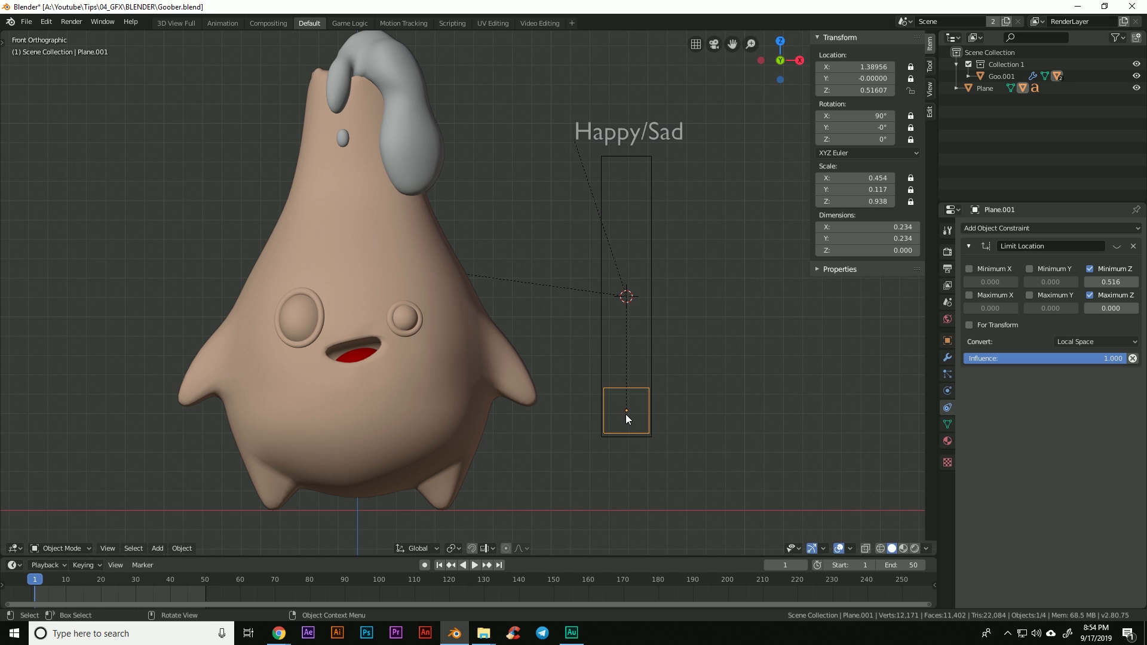
# Step: Move the small square to the rectangle's upper end at Z about 1.698 and copy that location into Maximum Z
pyautogui.press('g')
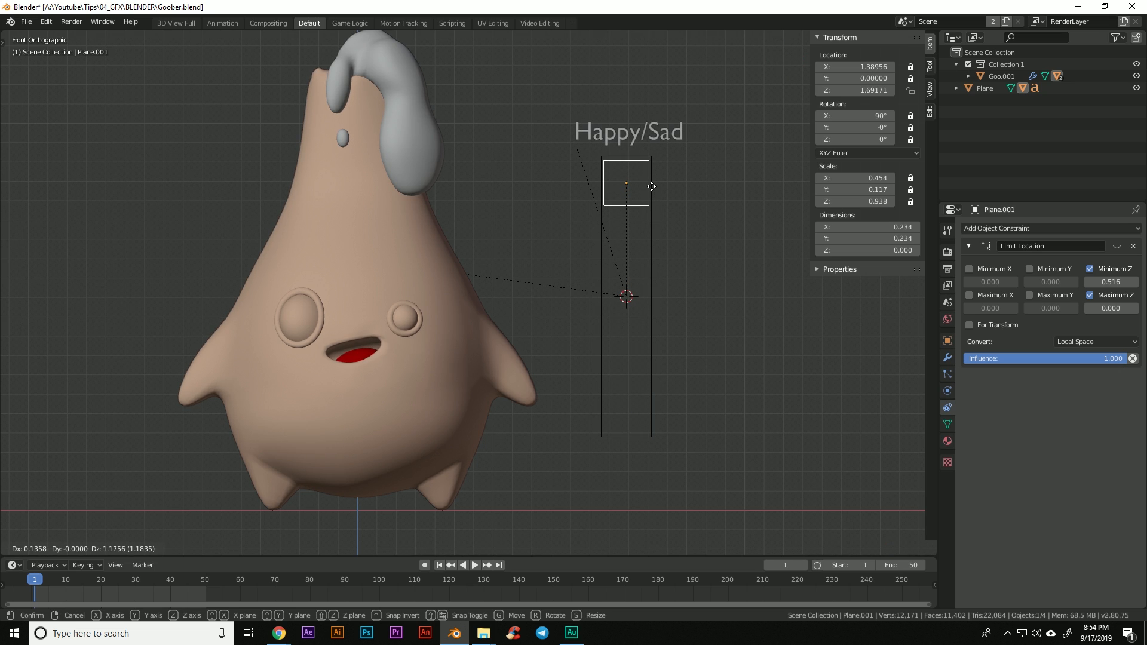
pyautogui.click(653, 185)
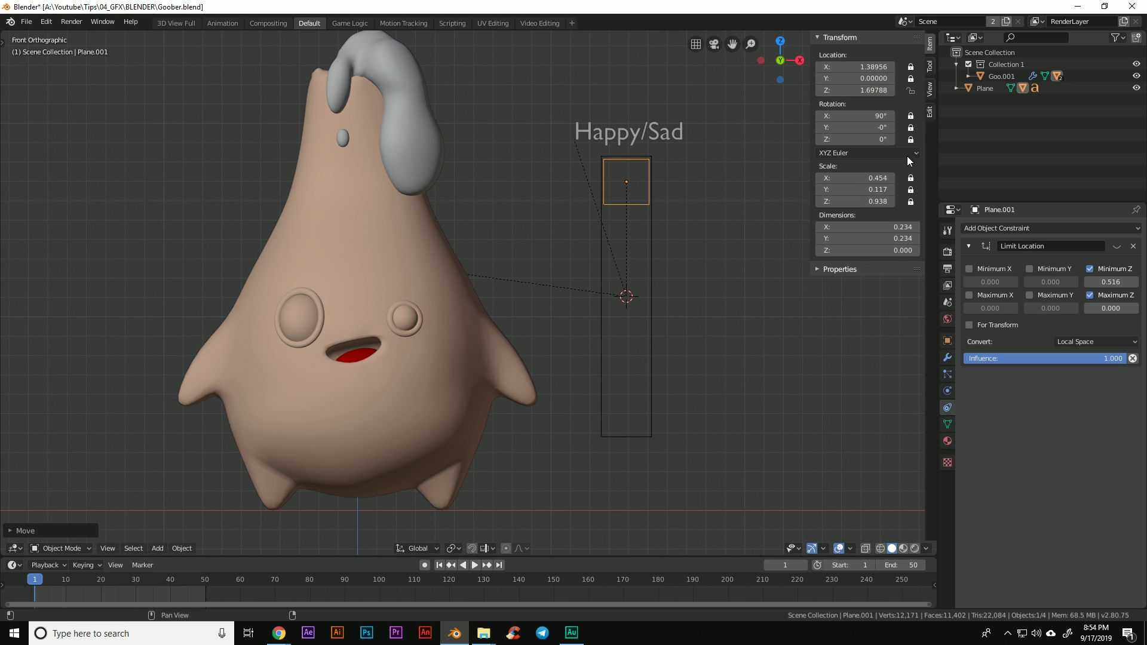
pyautogui.hotkey('ctrl', 'v')
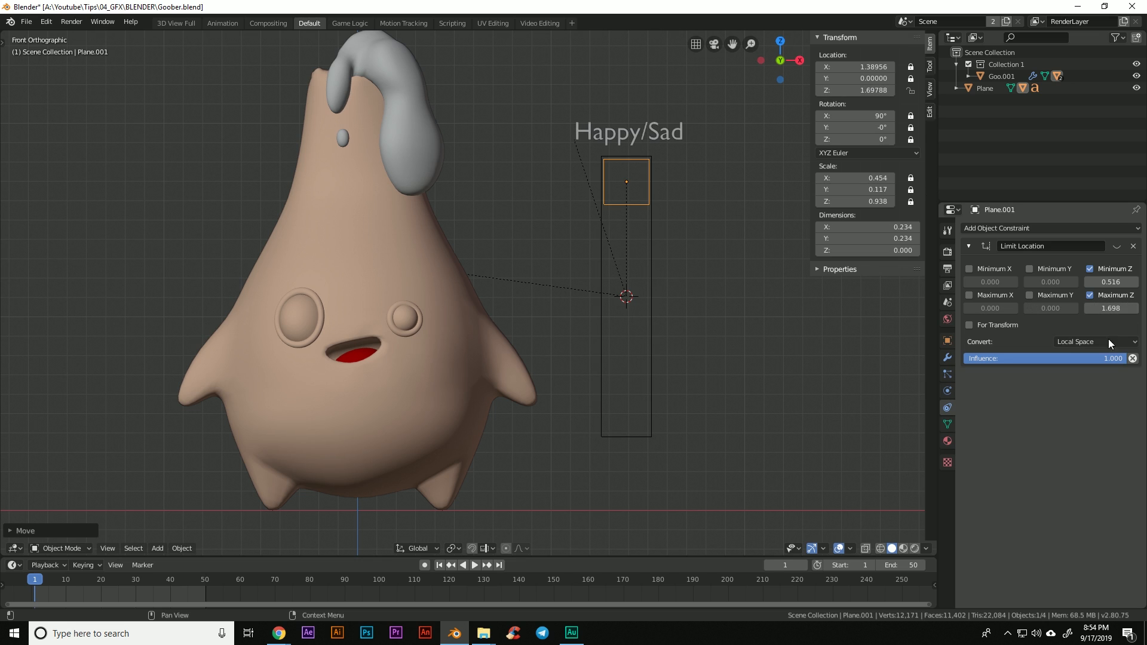
# Step: Test-move the small square down the rectangle with the constraint muted, cancelling the move
pyautogui.click(653, 315)
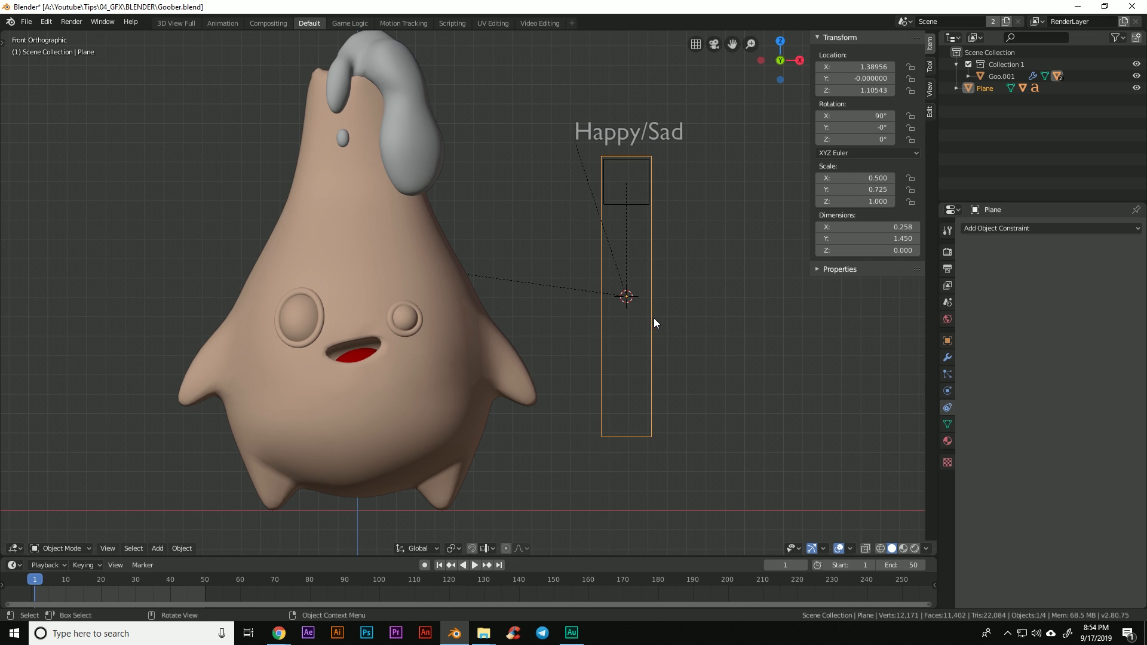
pyautogui.click(634, 203)
pyautogui.press('g')
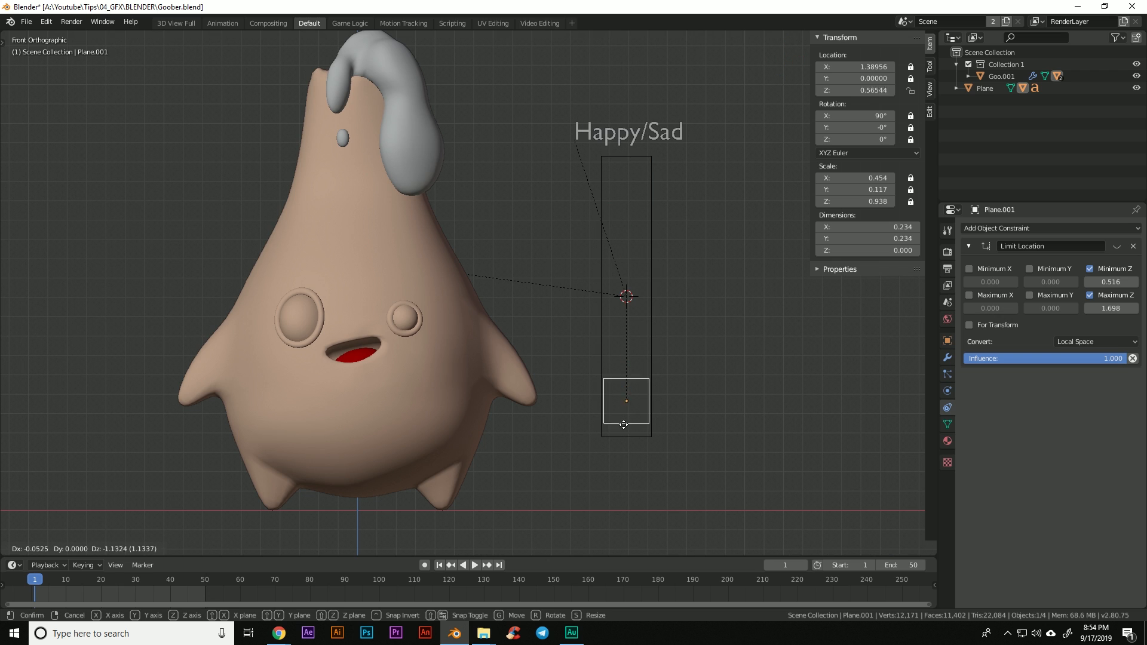
pyautogui.rightClick(652, 430)
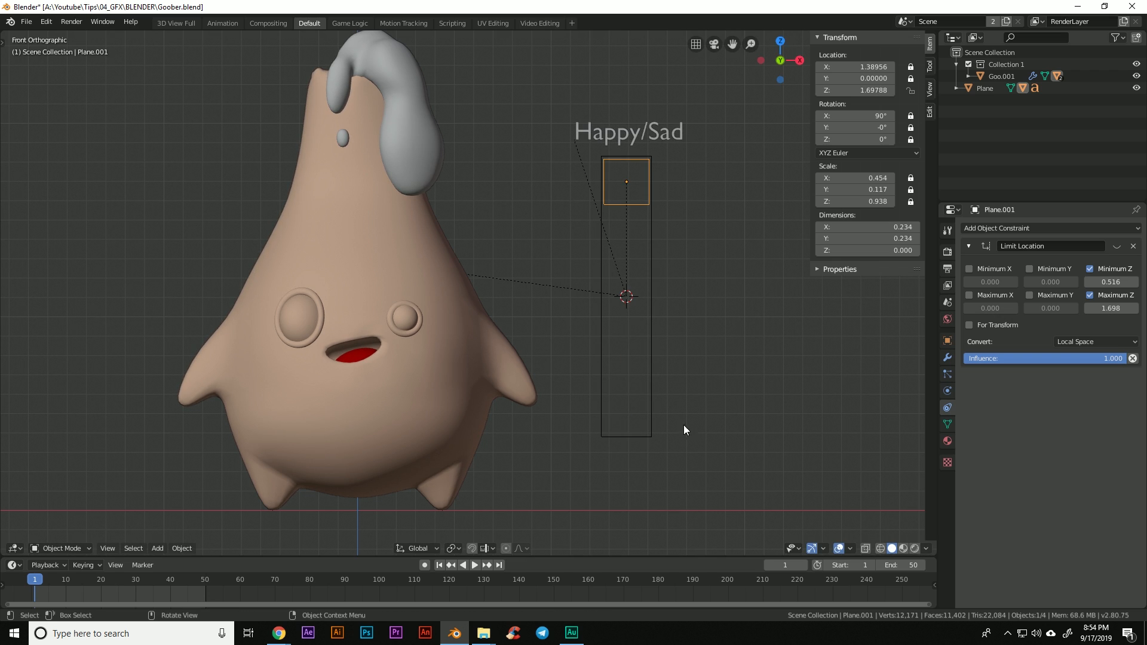
# Step: Re-enable the Limit Location constraint and test-move the small square between its two limits
pyautogui.press('g')
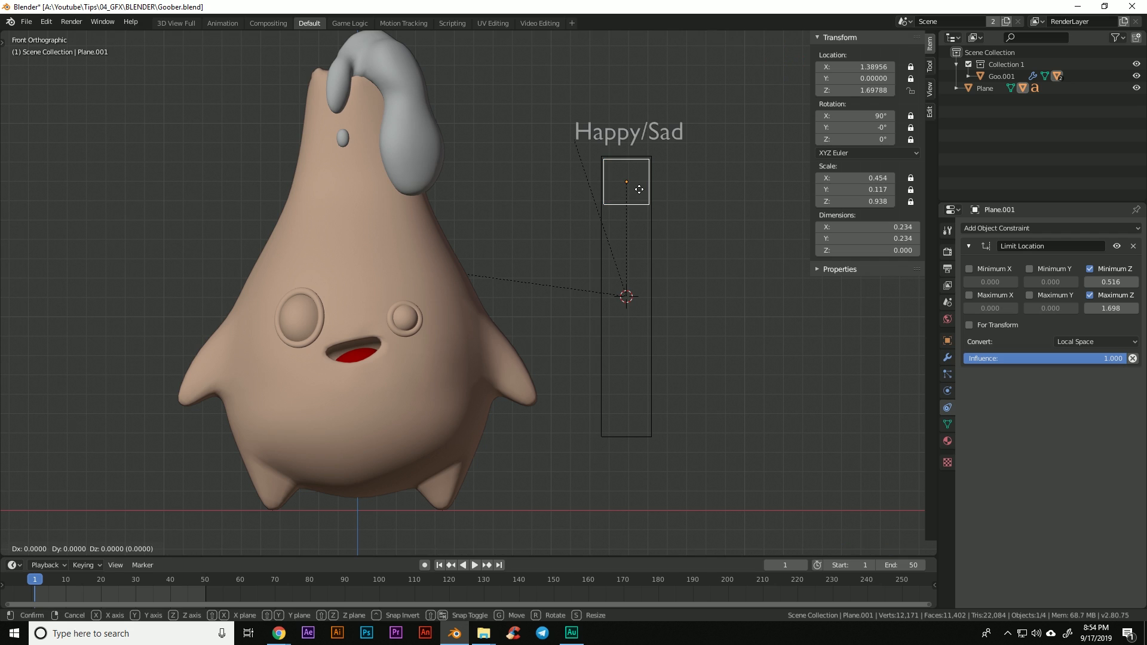
pyautogui.rightClick(639, 190)
pyautogui.click(1116, 246)
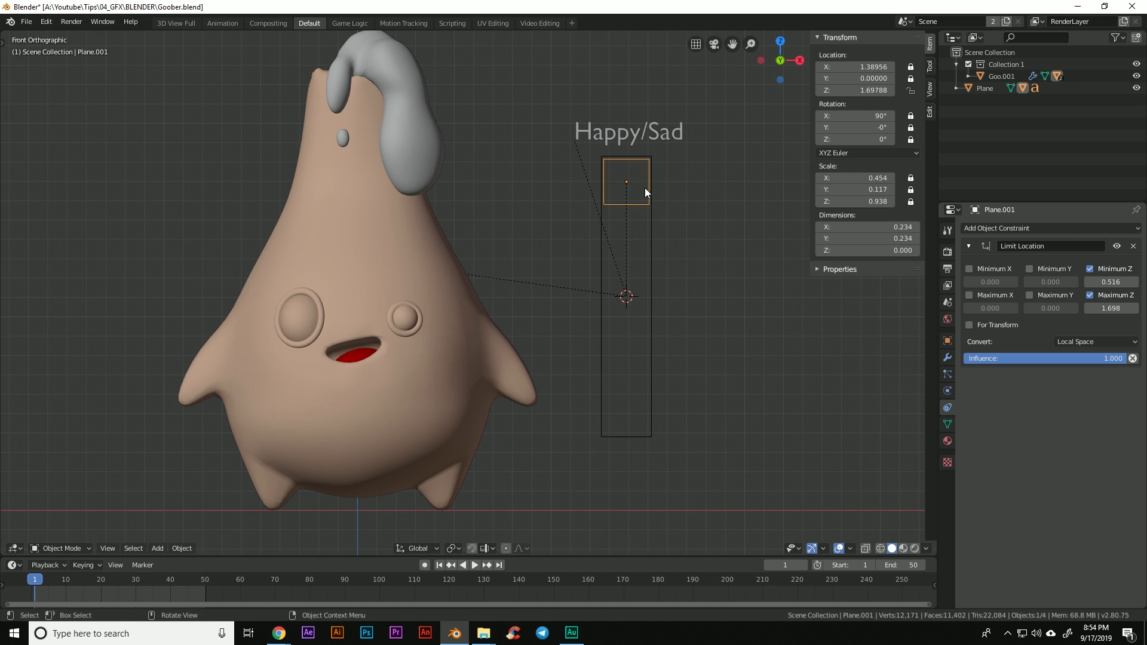
pyautogui.press('g')
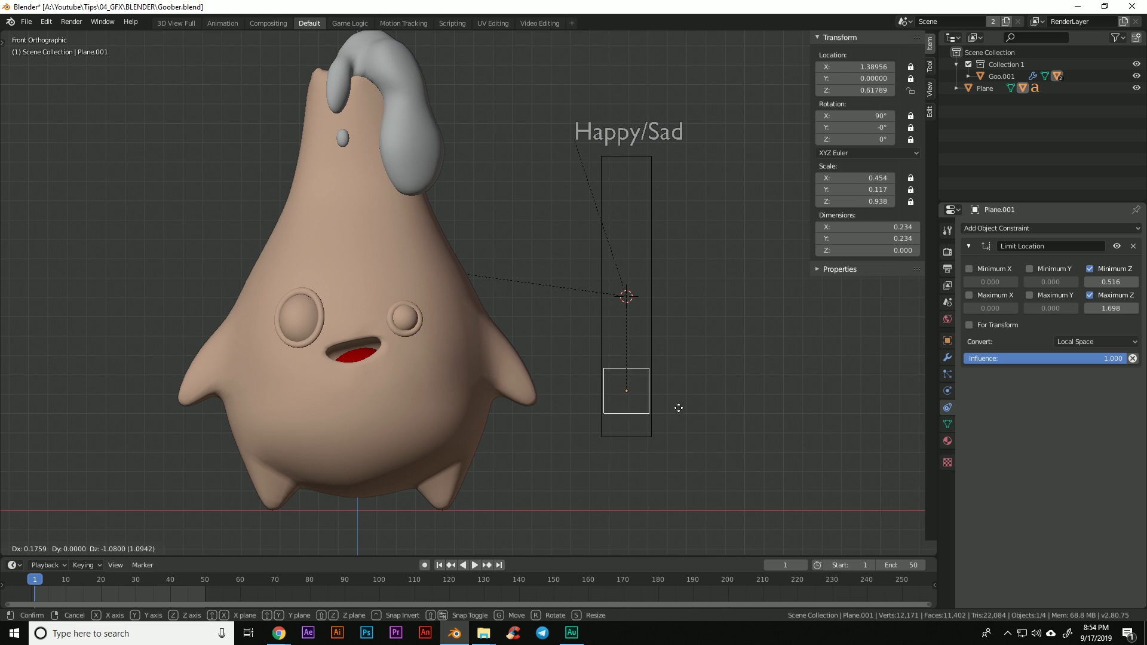
pyautogui.click(683, 191)
# Step: Set the Limit Location constraint's Minimum Z to 0.5 and Maximum Z to 1.5
pyautogui.click(1115, 282)
pyautogui.click(1116, 282)
pyautogui.write('.5')
pyautogui.press('Return')
pyautogui.click(1114, 309)
pyautogui.write('1.5')
pyautogui.press('Return')
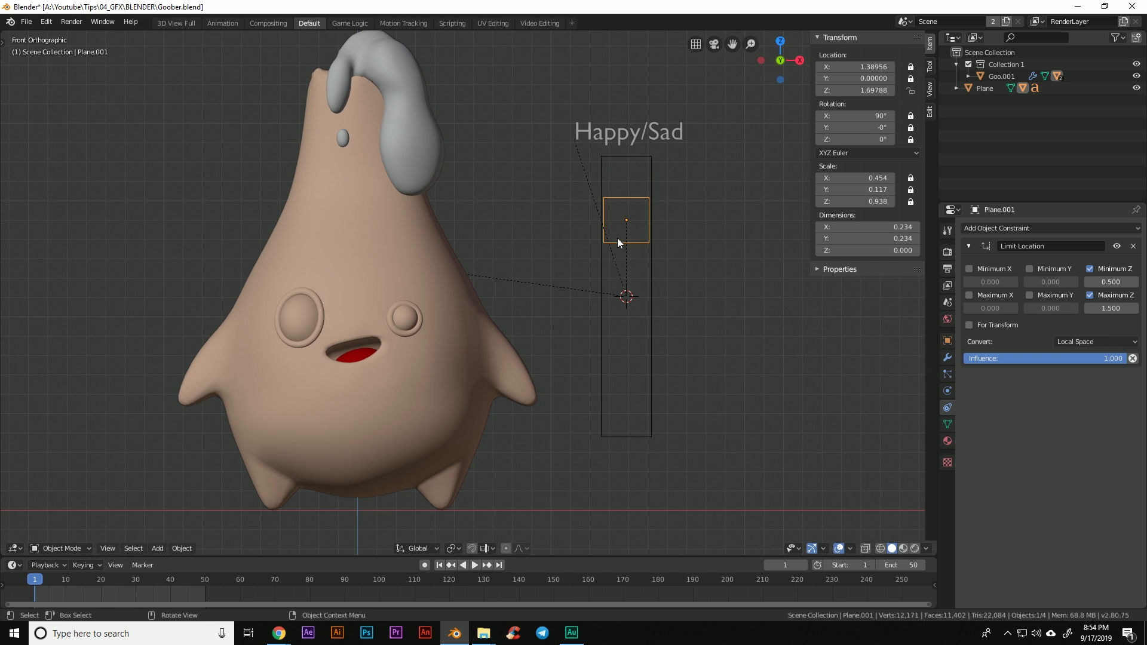
# Step: Edit the tall rectangle's mesh, lowering its upper edge along Z to just above the small square, and return to Object Mode
pyautogui.click(647, 159)
pyautogui.hotkey('ctrl', 'Tab')
pyautogui.click(690, 175)
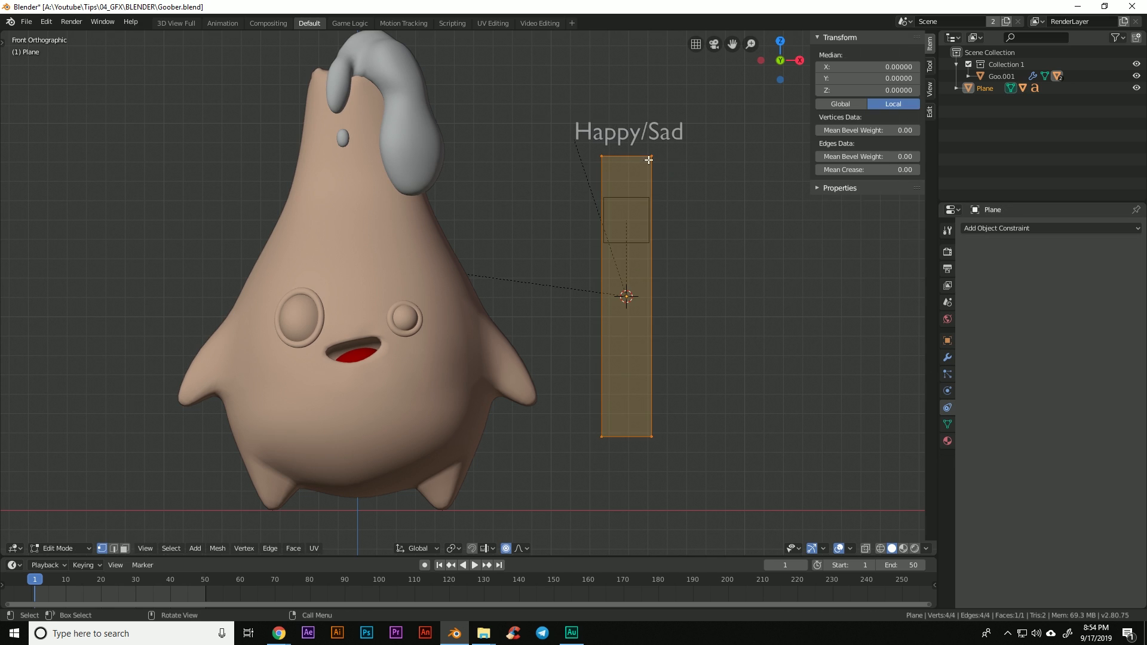
pyautogui.hotkey('alt', 'a')
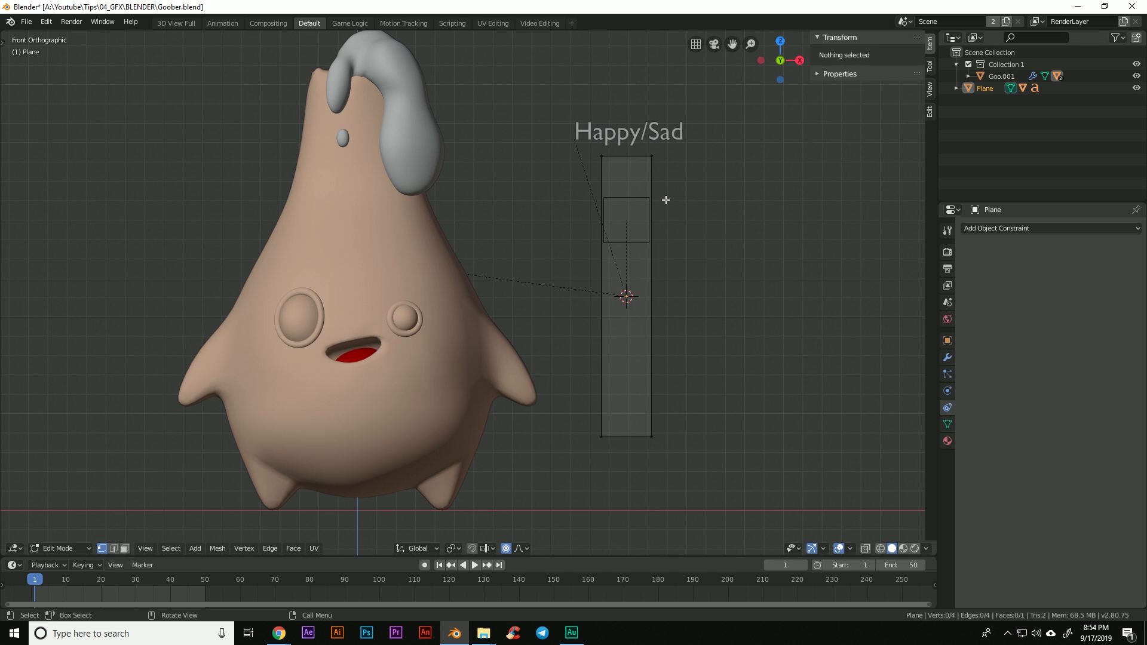
pyautogui.click(602, 157)
pyautogui.keyDown('shift'); pyautogui.click(649, 158); pyautogui.keyUp('shift')
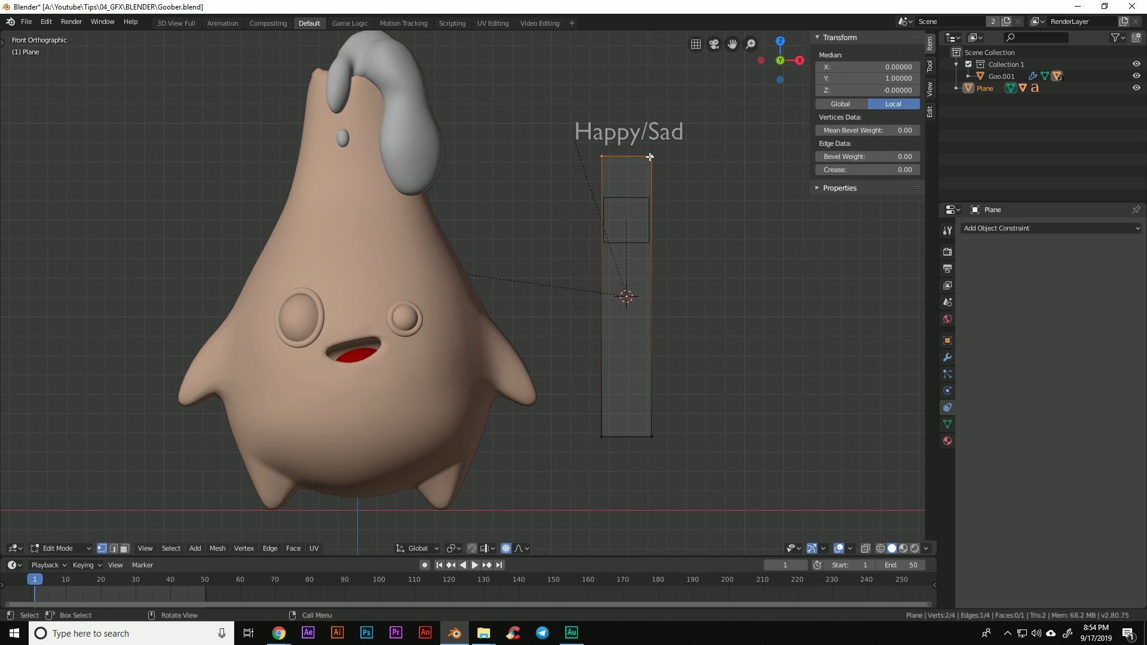
pyautogui.press('g')
pyautogui.press('z')
pyautogui.click(647, 195)
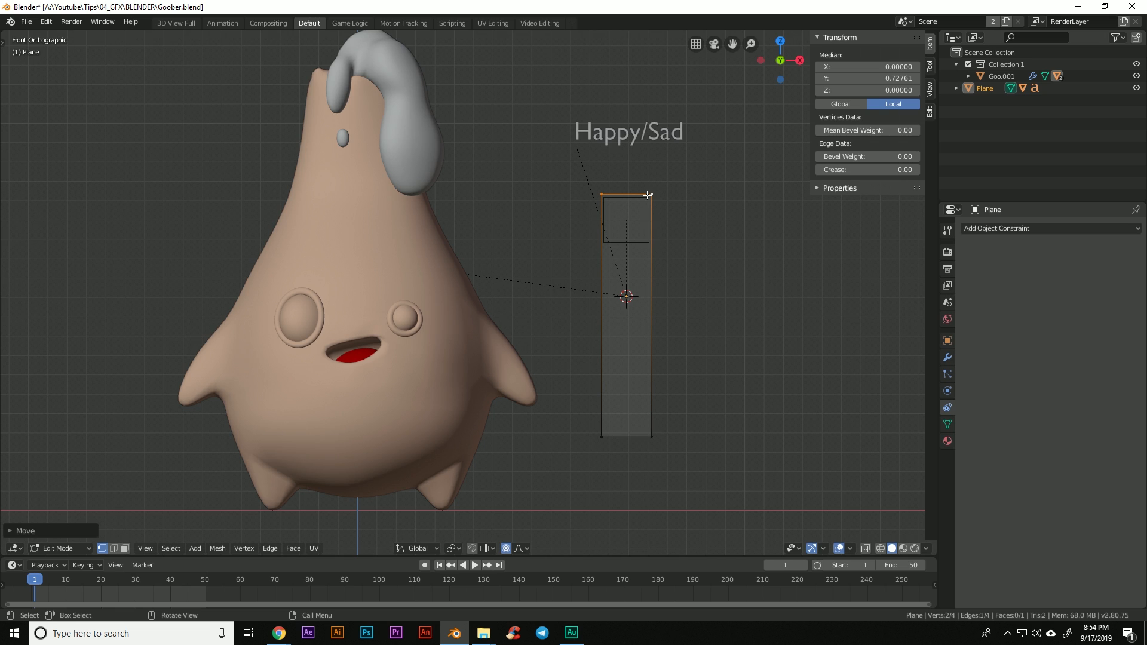
pyautogui.hotkey('ctrl', 'Tab')
pyautogui.click(579, 191)
# Step: Lower the Happy/Sad text along Z to about 1.7, just above the shortened rectangle
pyautogui.click(629, 141)
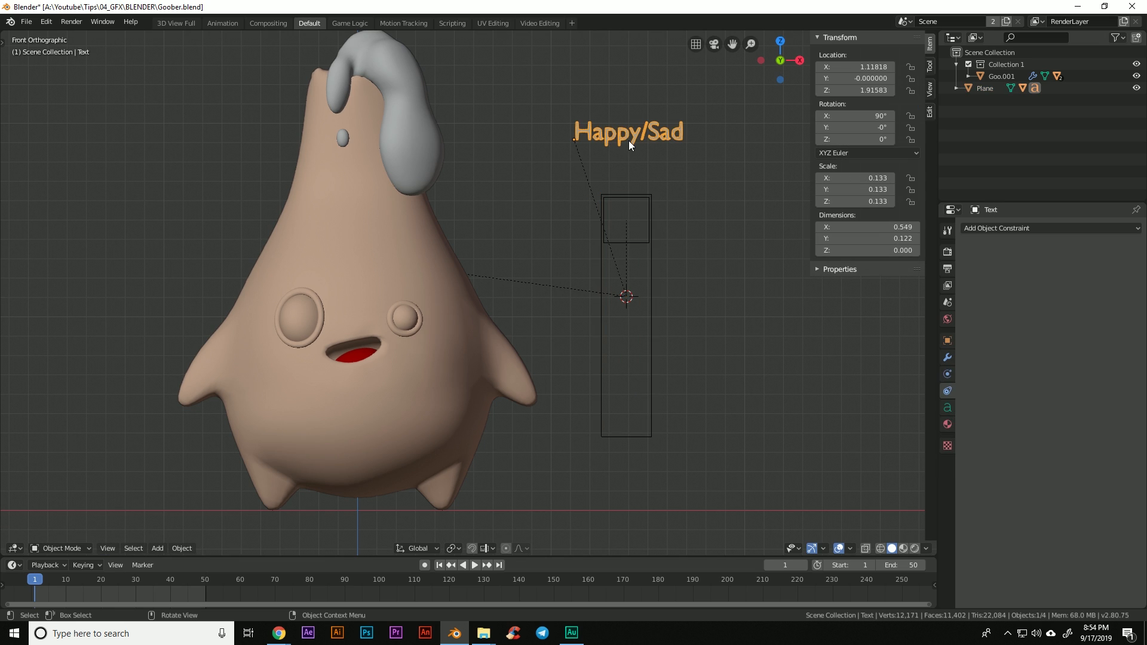
pyautogui.press('g')
pyautogui.press('z')
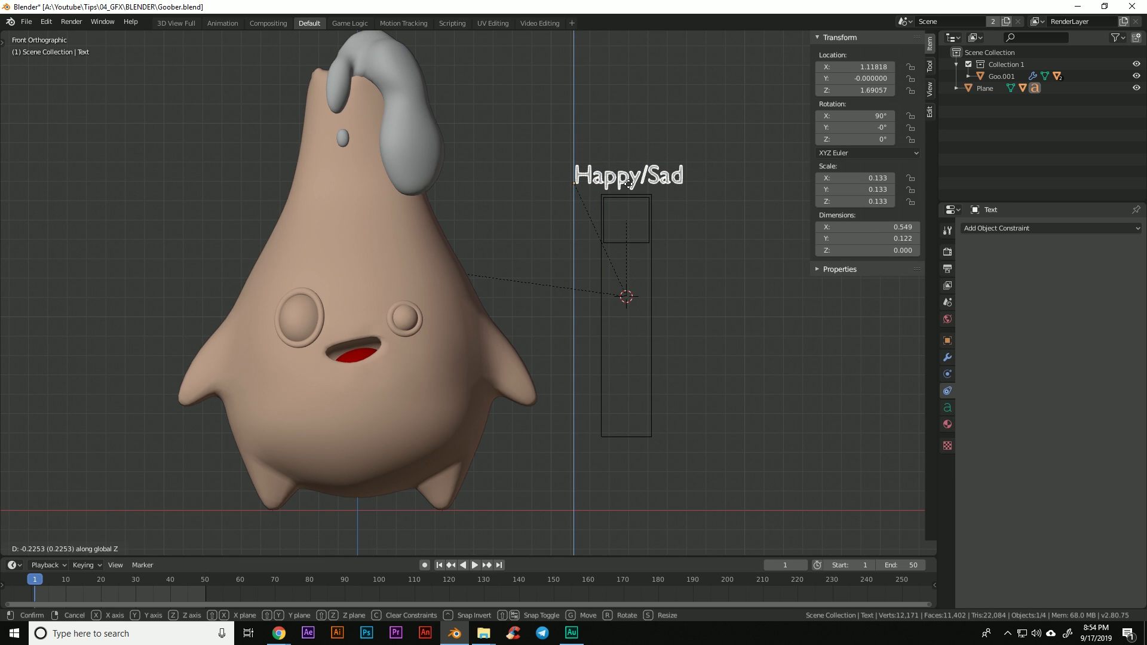
pyautogui.click(628, 181)
# Step: Test-move the small square within the shortened rectangle, cancelling the move
pyautogui.click(637, 243)
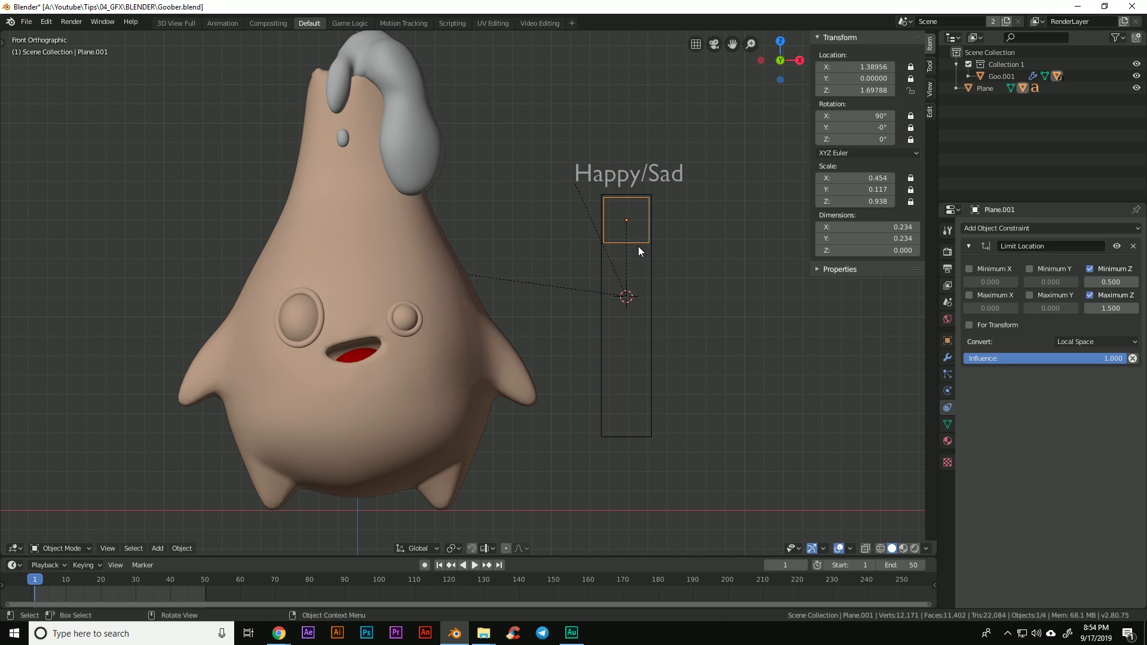
pyautogui.press('g')
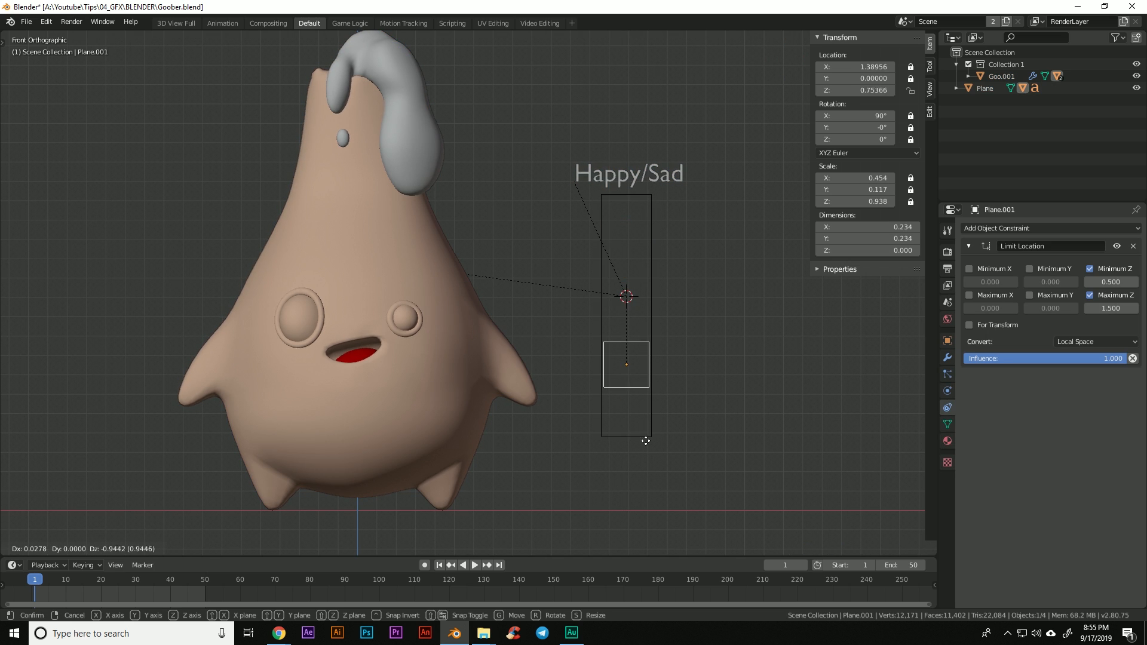
pyautogui.press('Escape')
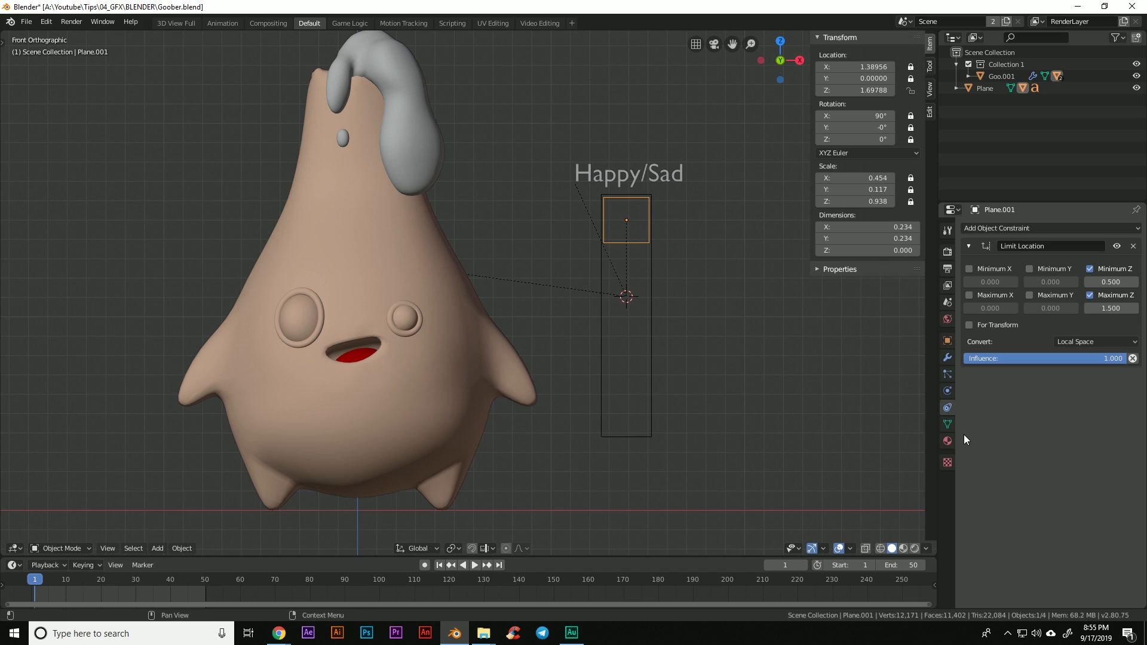
# Step: Add a driver to the Value of the Goo character's Sad shape key
pyautogui.click(947, 424)
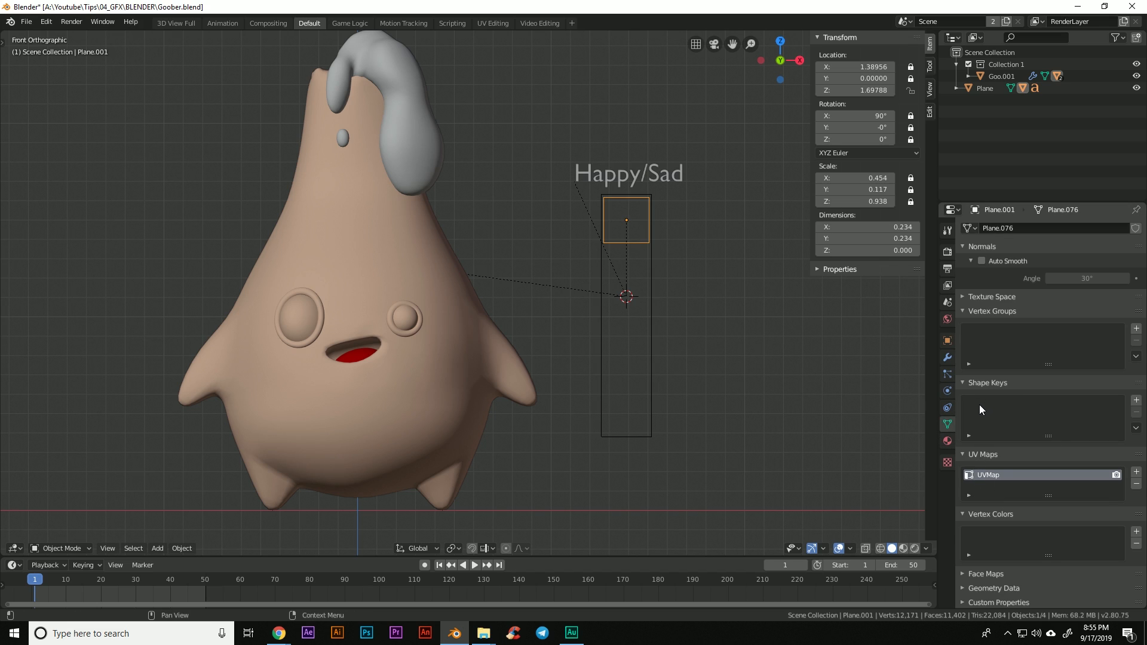
pyautogui.click(472, 386)
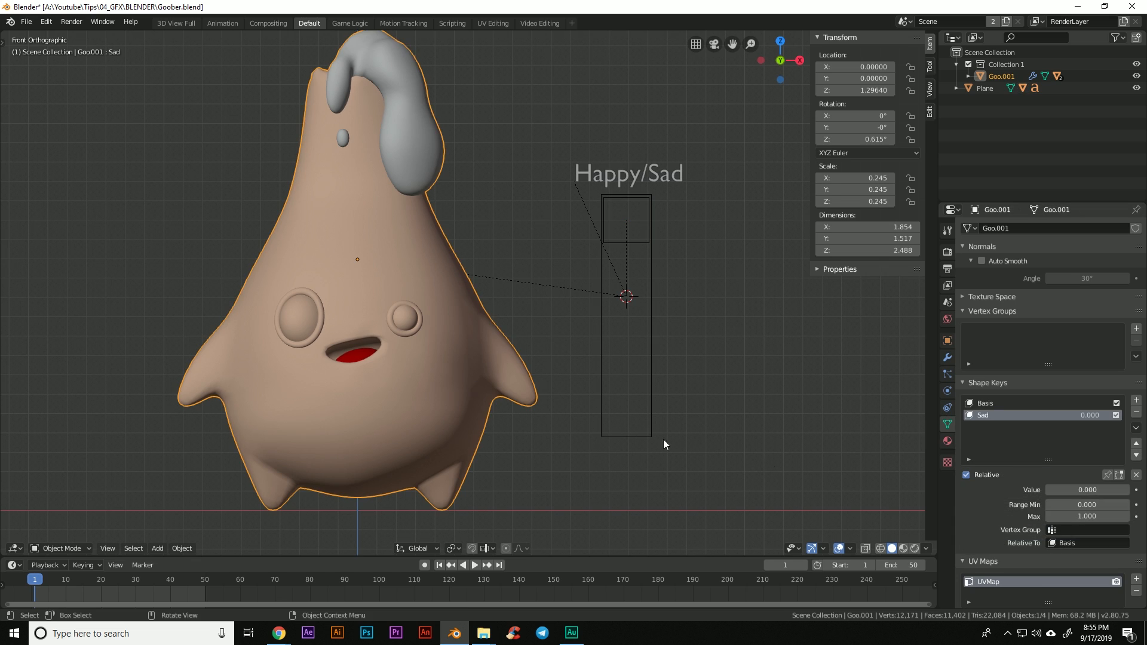
pyautogui.rightClick(990, 415)
pyautogui.rightClick(1069, 490)
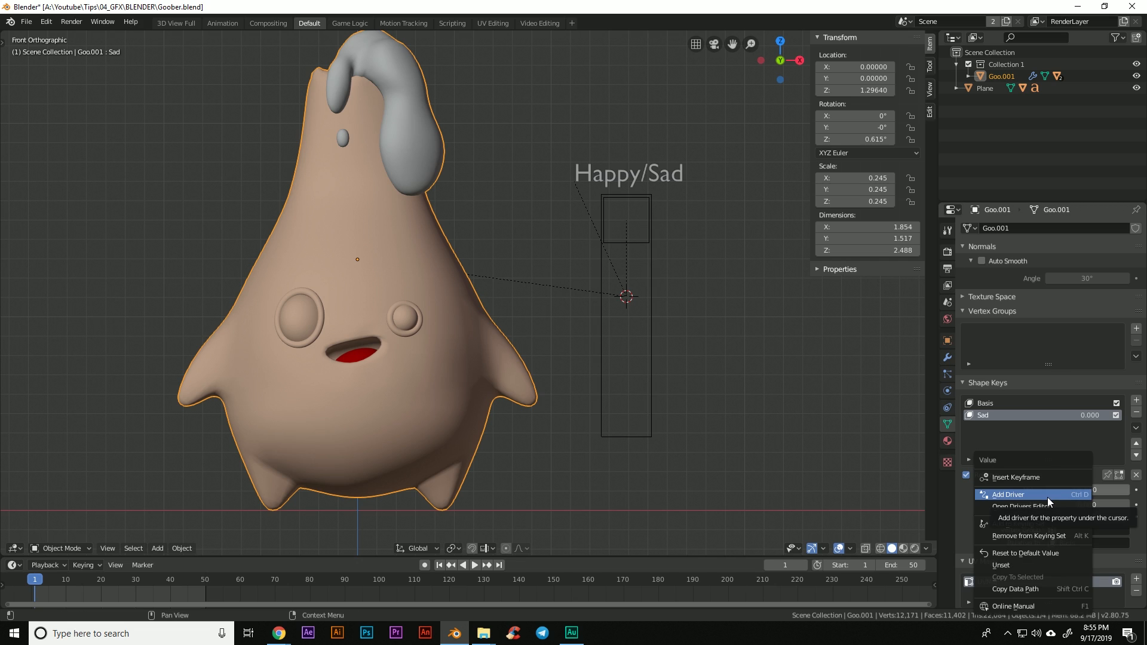
pyautogui.click(1047, 495)
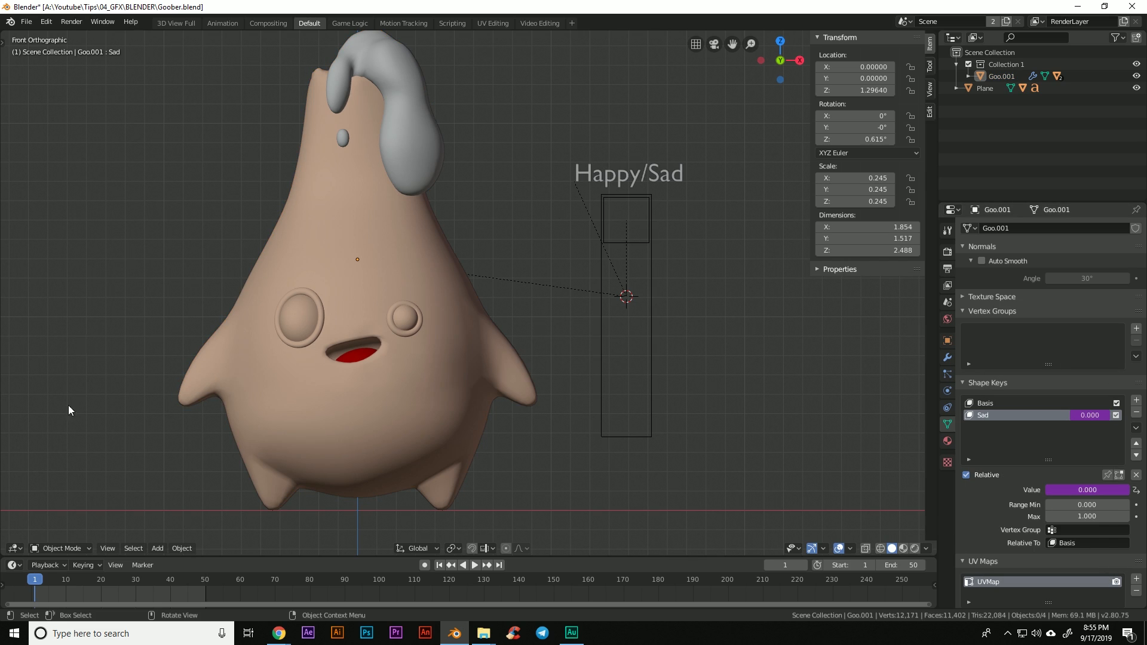
# Step: Split the 3D viewport into two side-by-side areas and turn the new one into a Drivers editor
pyautogui.moveTo(10, 550); pyautogui.dragTo(441, 534)
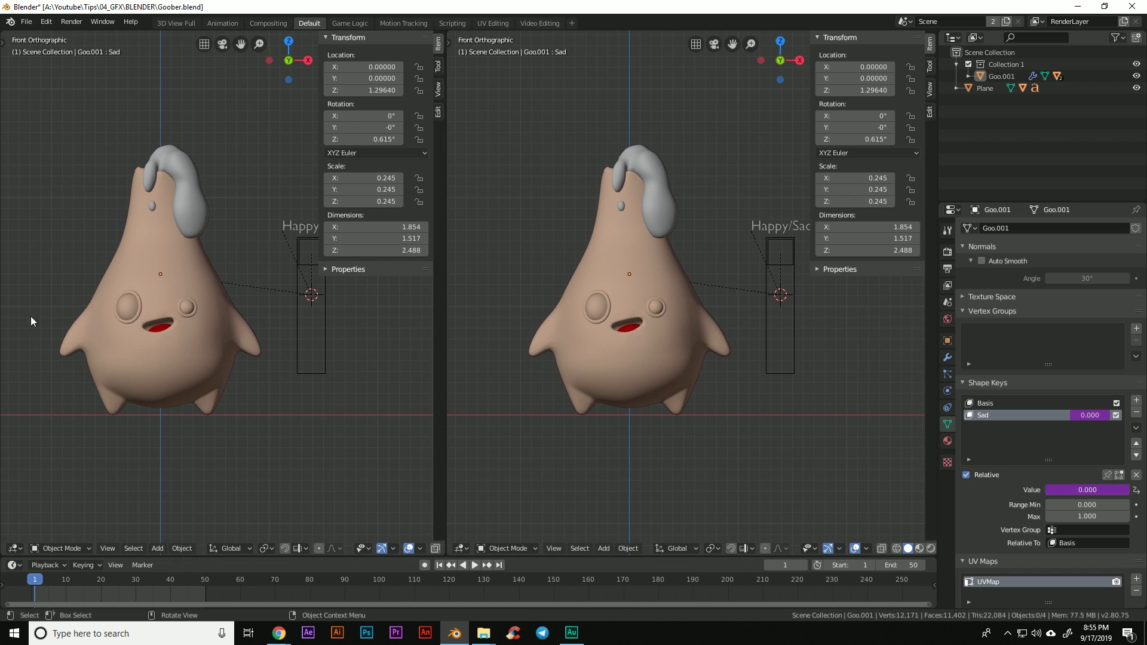
pyautogui.click(15, 548)
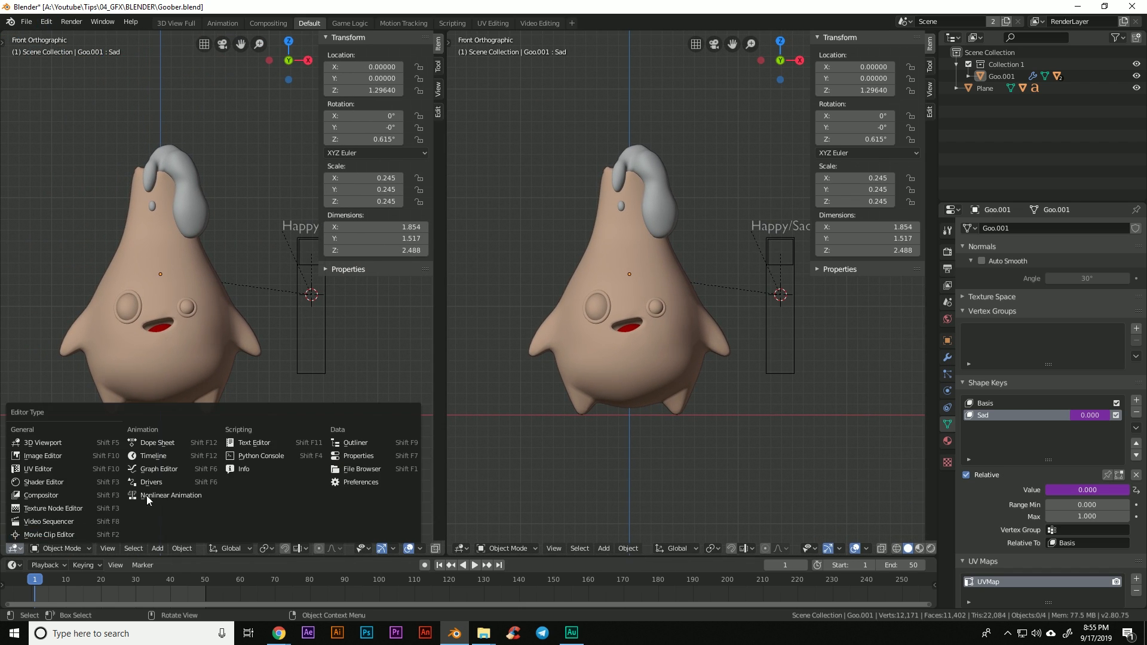
pyautogui.click(146, 473)
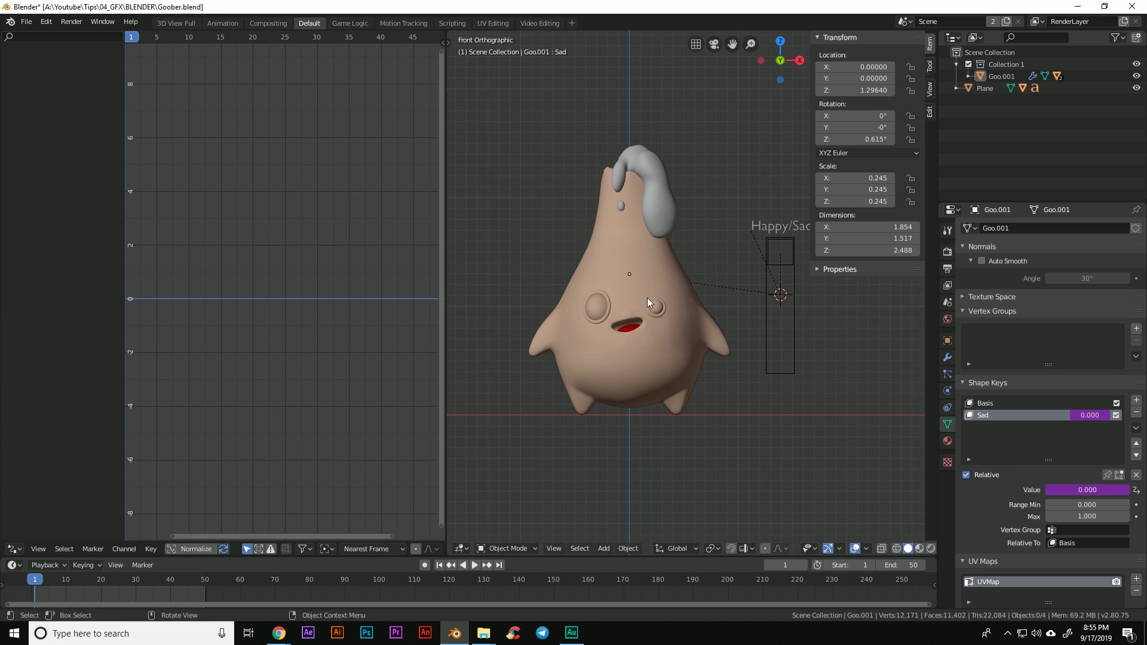
# Step: Select the Goo character and its Value (Sad) curve in the Drivers editor
pyautogui.click(647, 281)
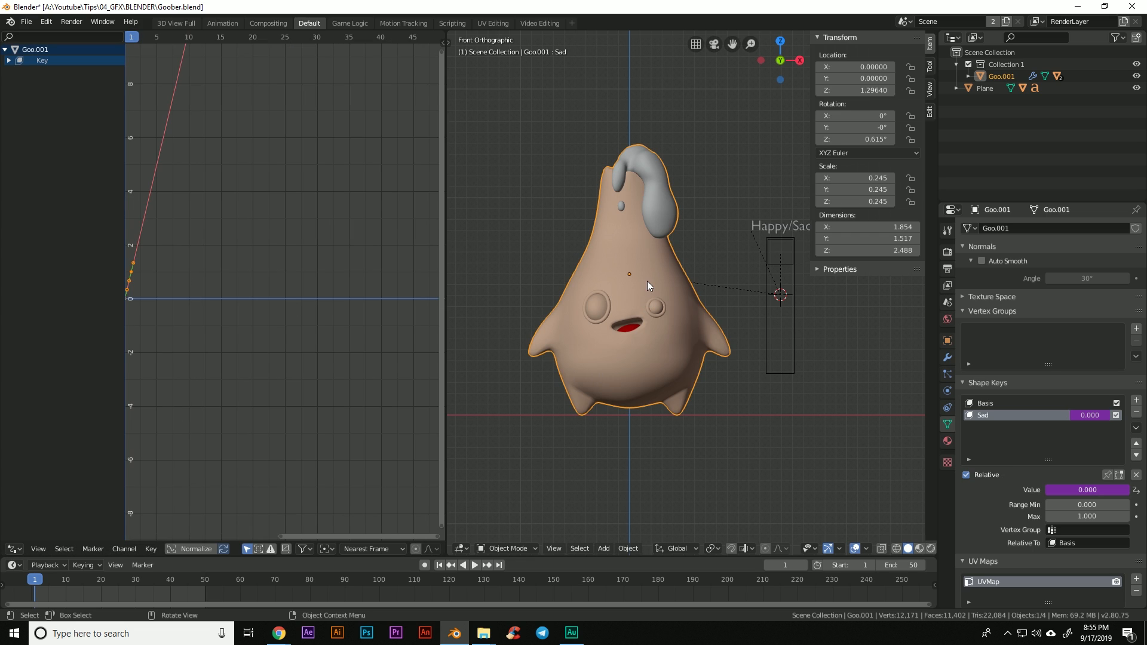
pyautogui.click(9, 60)
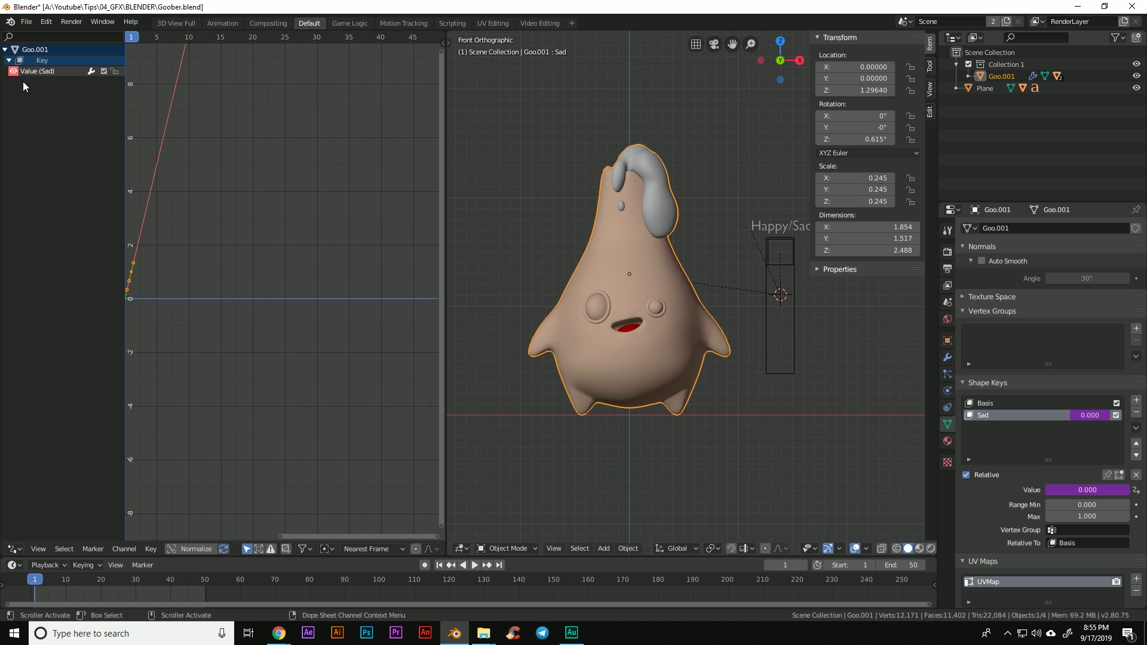
pyautogui.click(30, 72)
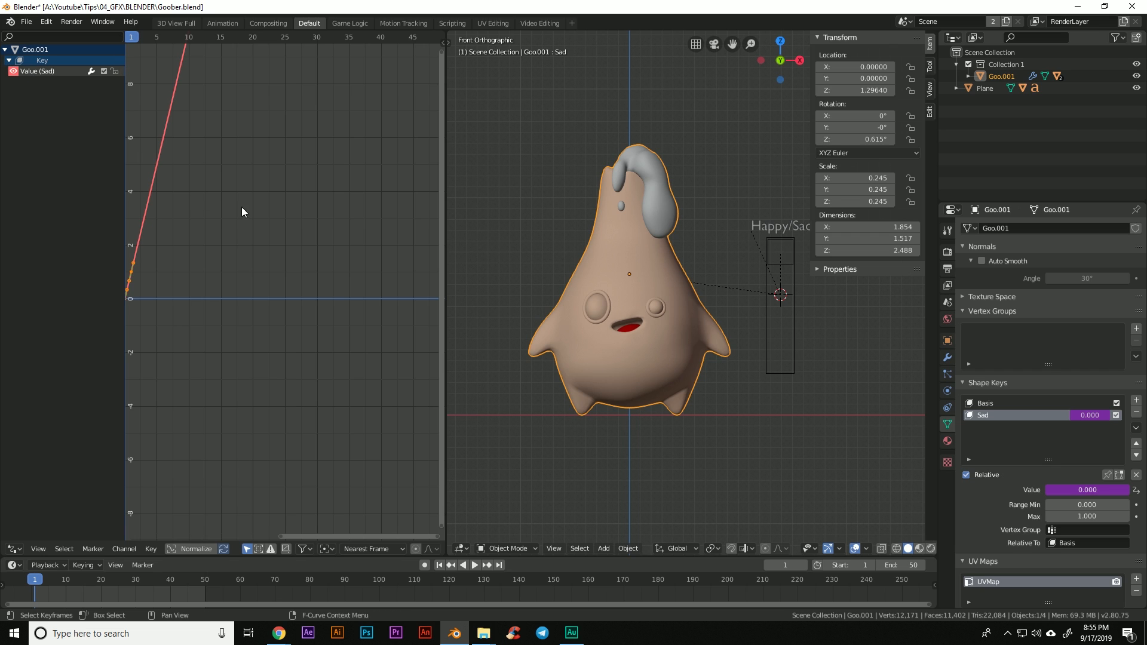
# Step: Widen the Drivers editor, hide the viewport's sidebar and show the driver settings of the Value (Sad) curve
pyautogui.press('n')
pyautogui.moveTo(209, 223); pyautogui.dragTo(250, 327, button='middle')
pyautogui.moveTo(445, 336); pyautogui.dragTo(557, 366)
pyautogui.press('n')
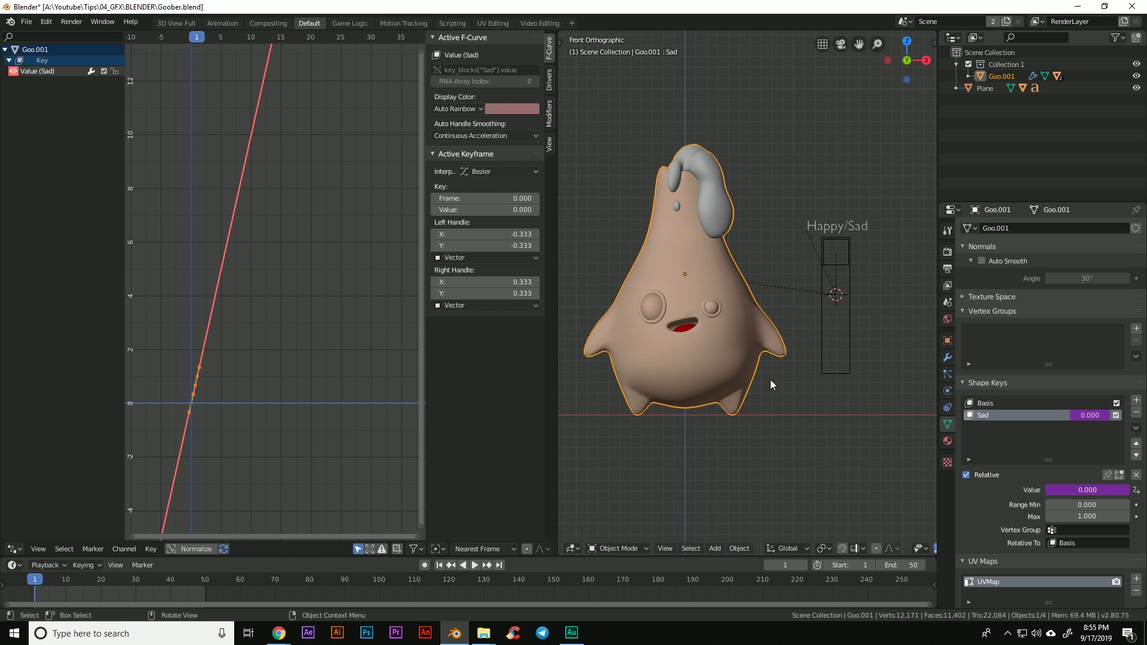
pyautogui.moveTo(304, 195); pyautogui.dragTo(307, 292, button='middle')
pyautogui.scroll(-1, 303, 353)
pyautogui.moveTo(284, 427); pyautogui.dragTo(285, 390, button='middle')
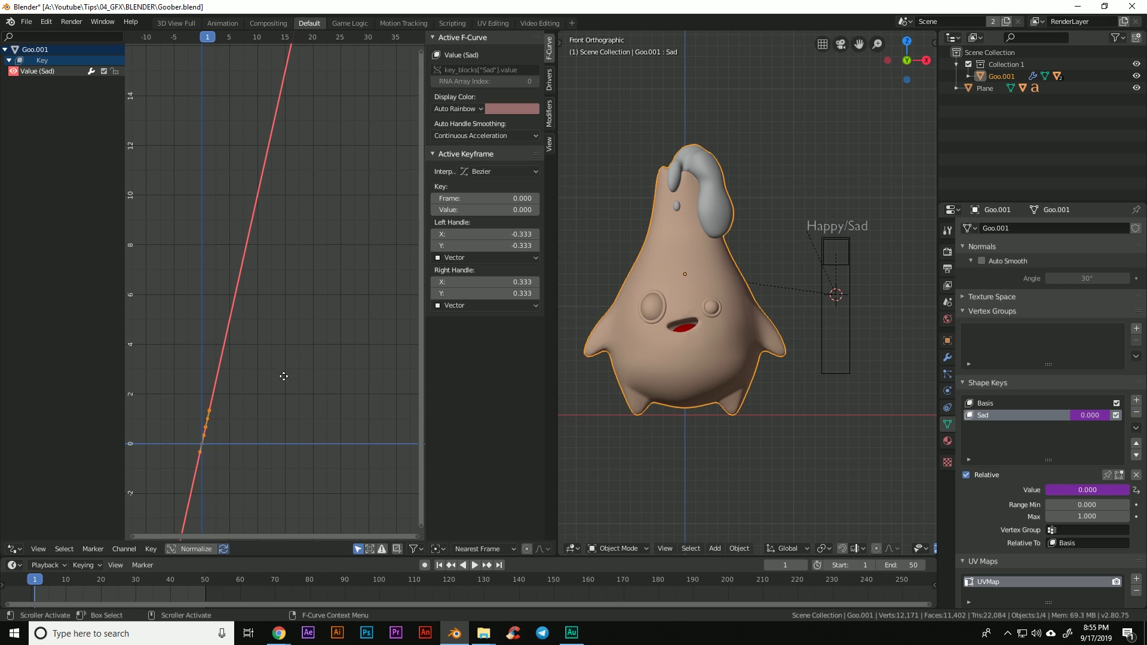
pyautogui.click(550, 81)
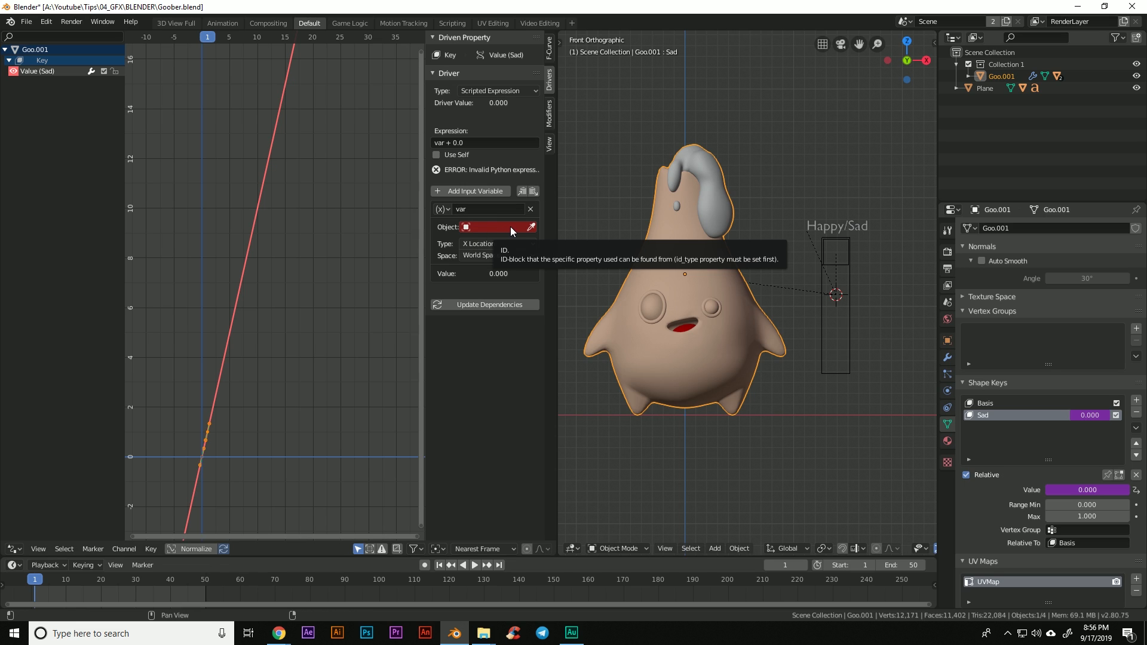
# Step: Set the driver variable's object to the small square, Plane.001, with type Z Location and Local Space
pyautogui.click(531, 227)
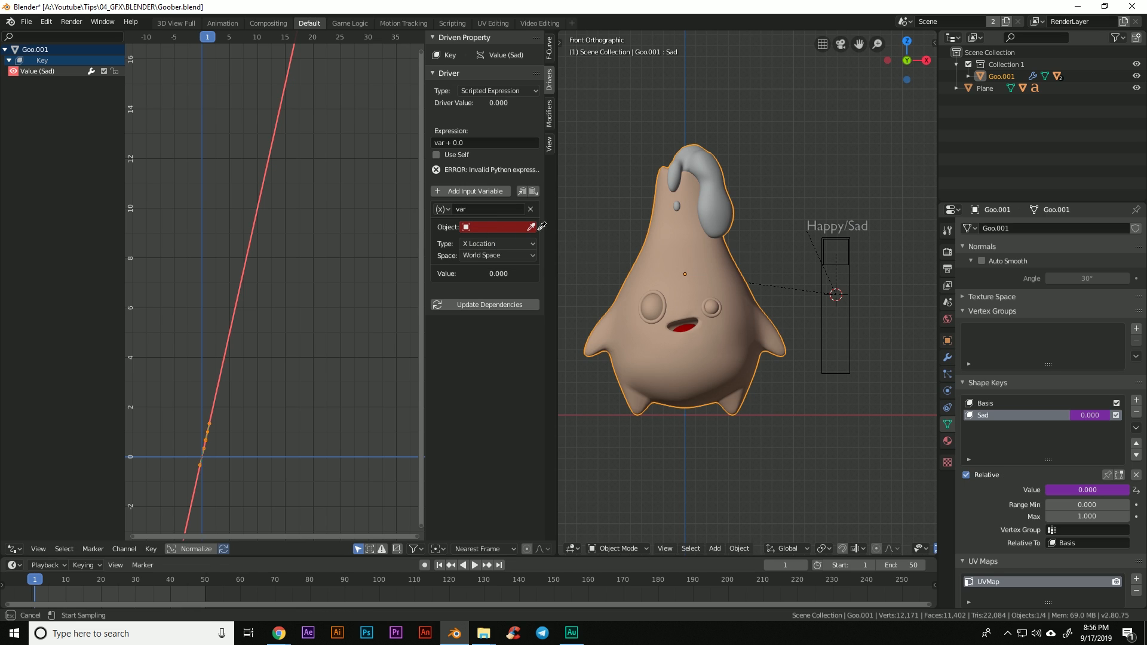
pyautogui.click(846, 261)
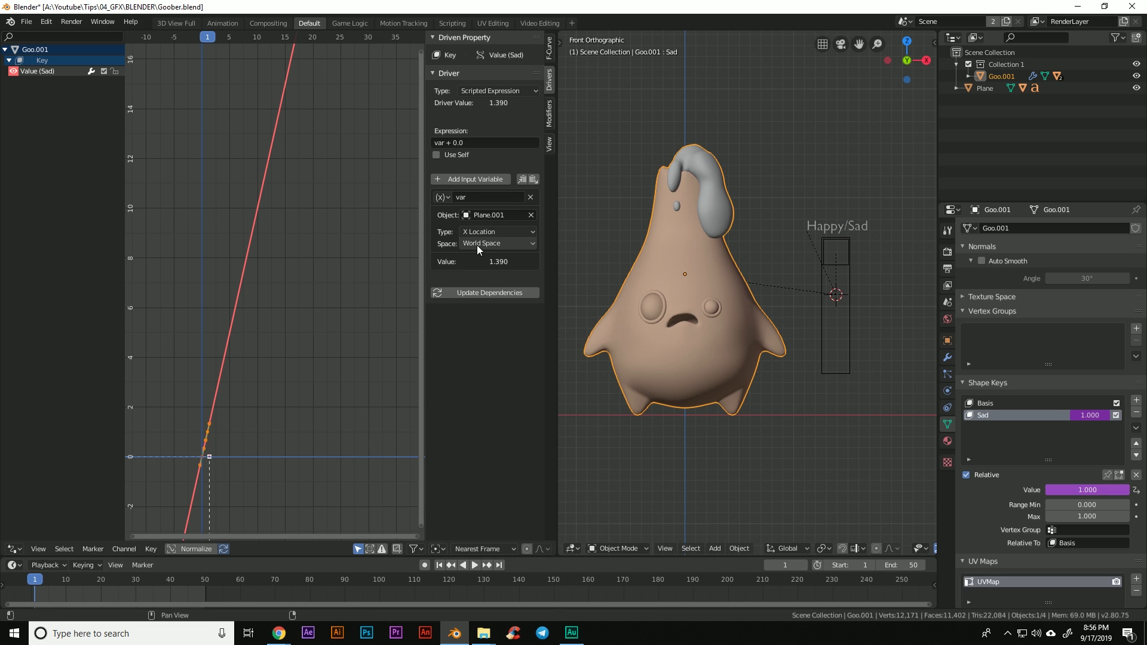
pyautogui.click(497, 231)
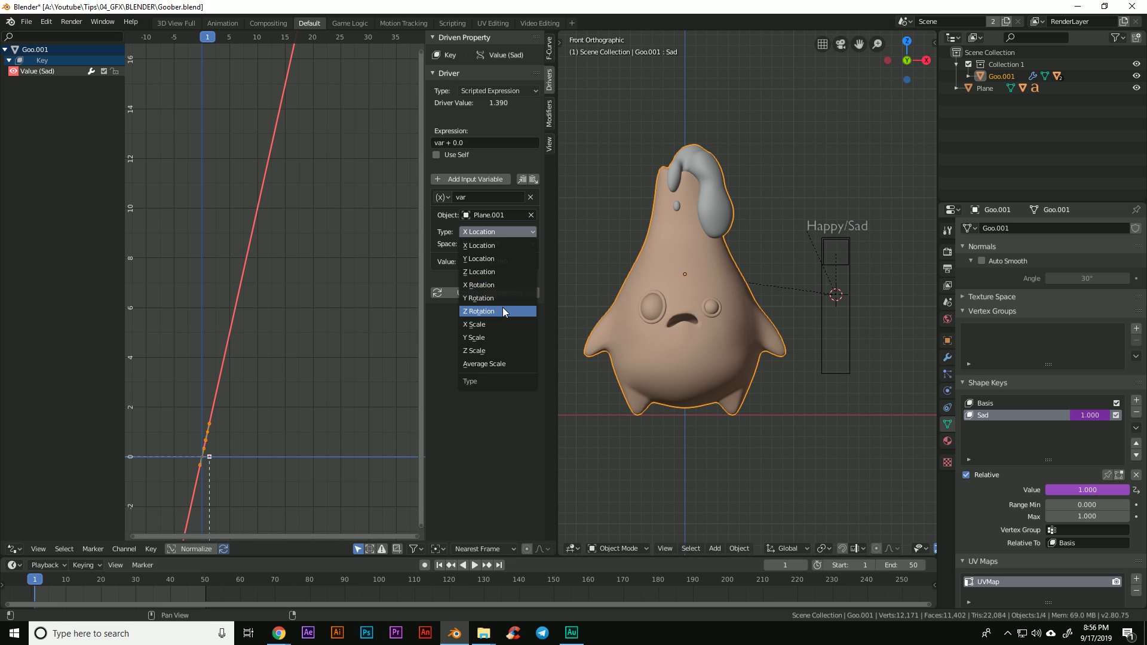
pyautogui.click(502, 272)
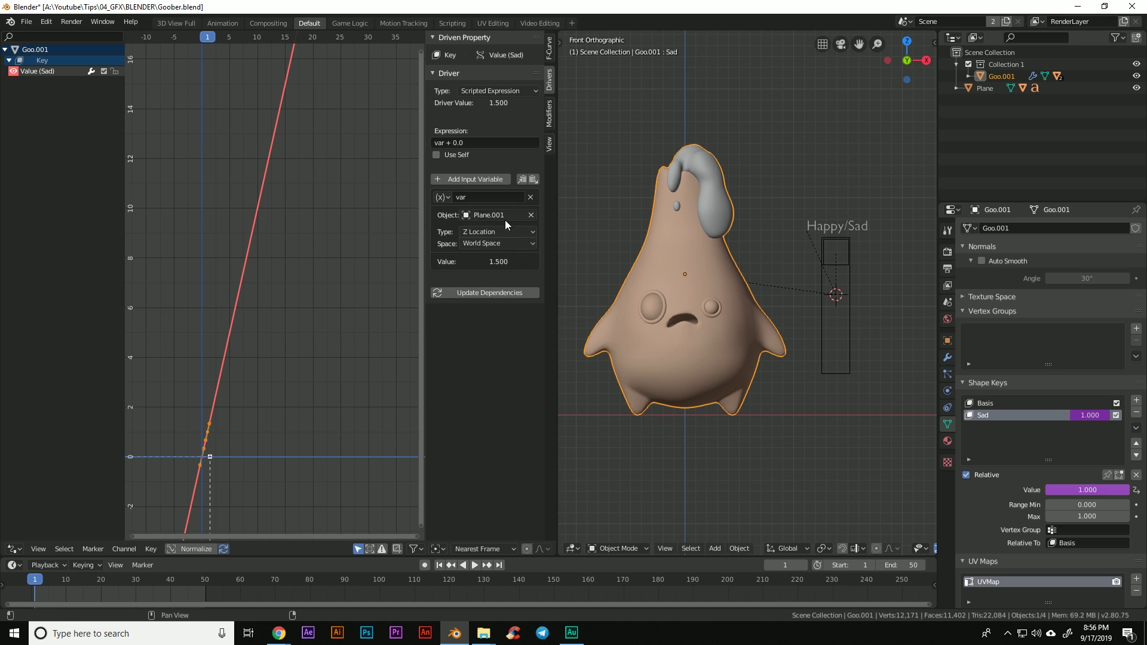
pyautogui.click(508, 243)
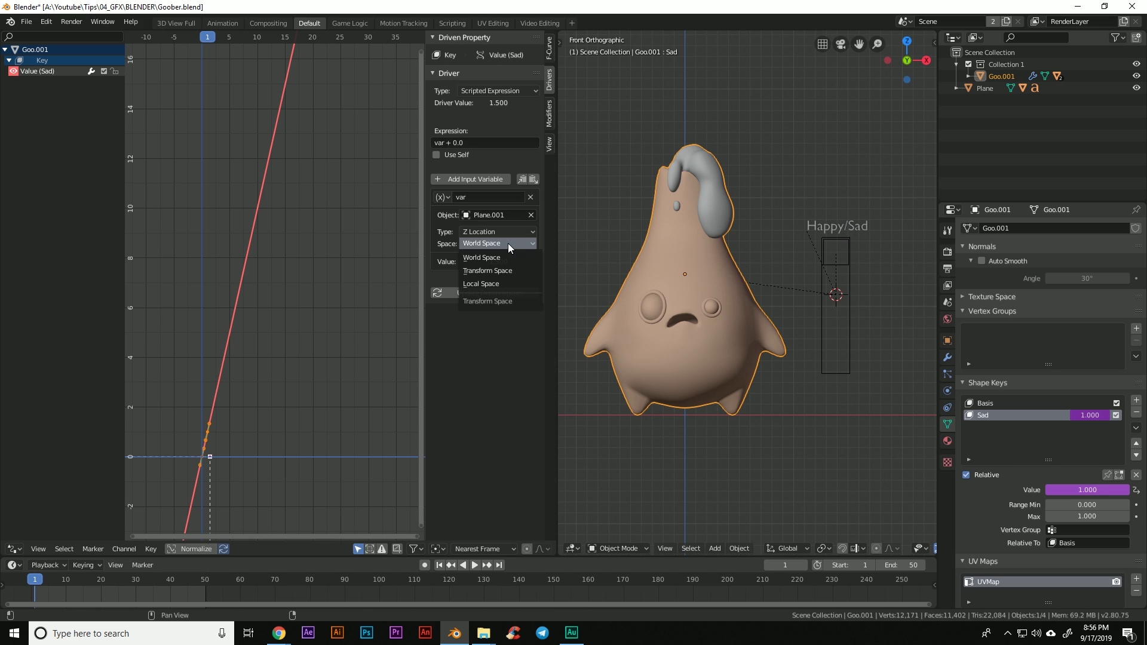
pyautogui.click(503, 283)
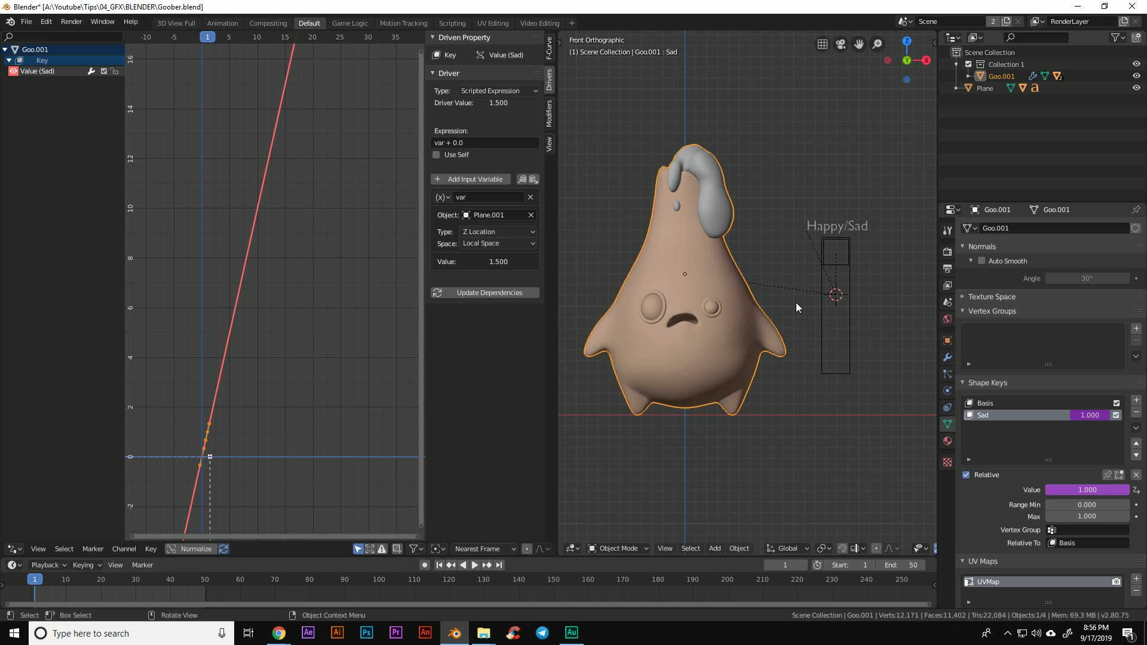
# Step: Test the driver by moving the small square to the rectangle's lower end and back to its upper end
pyautogui.click(839, 263)
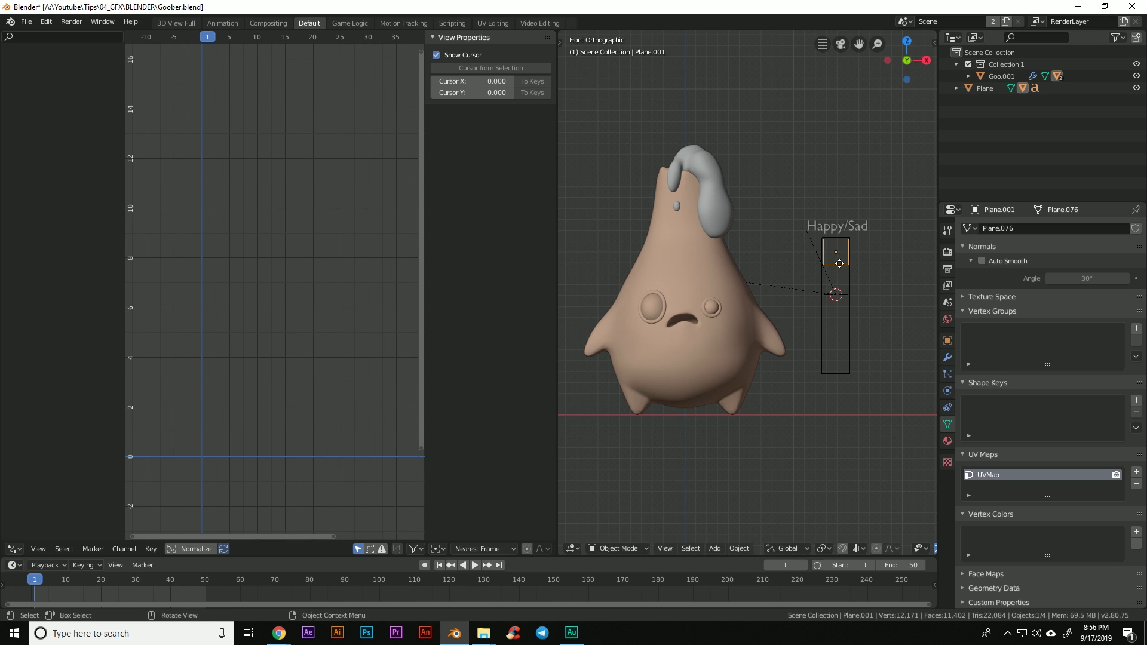
pyautogui.press('g')
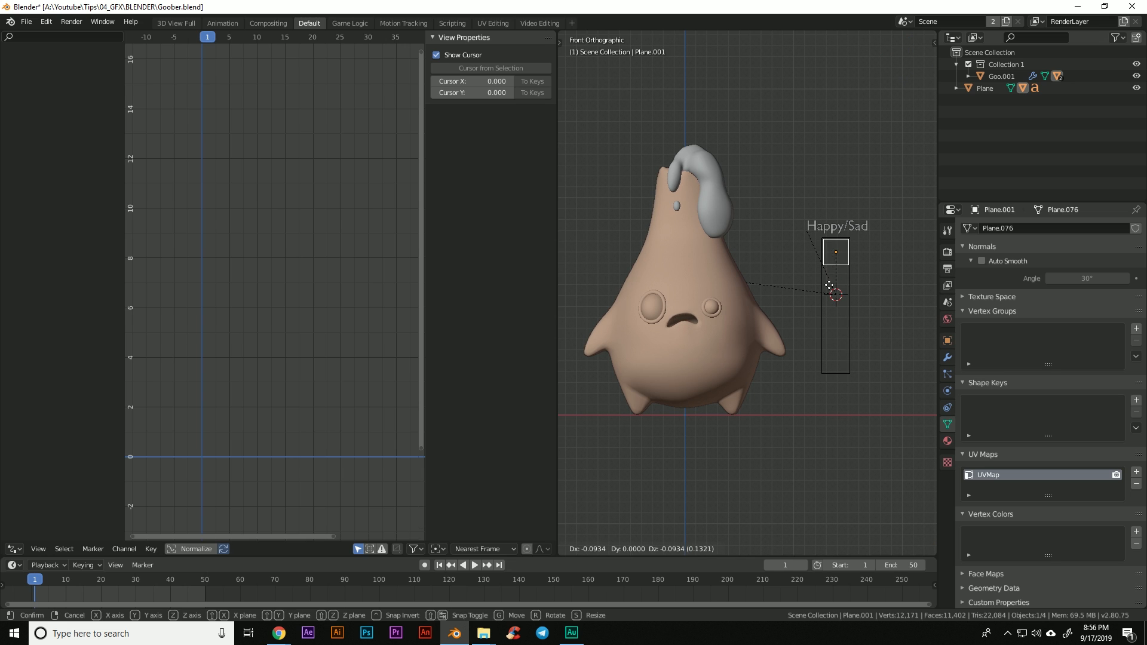
pyautogui.click(843, 396)
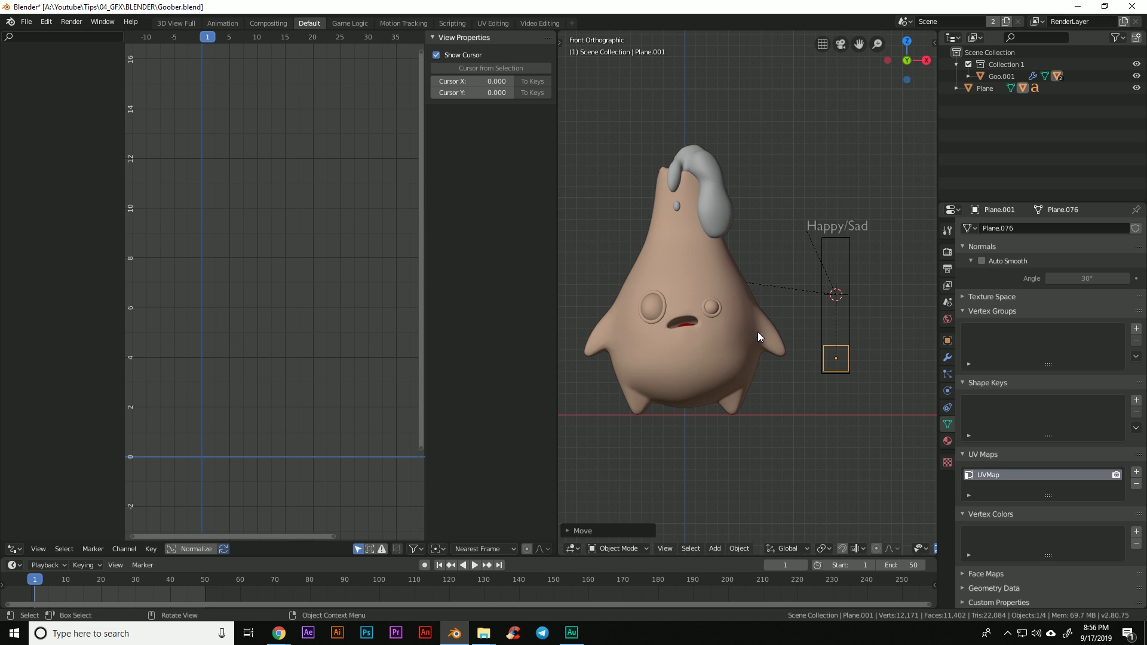
pyautogui.press('g')
pyautogui.click(840, 256)
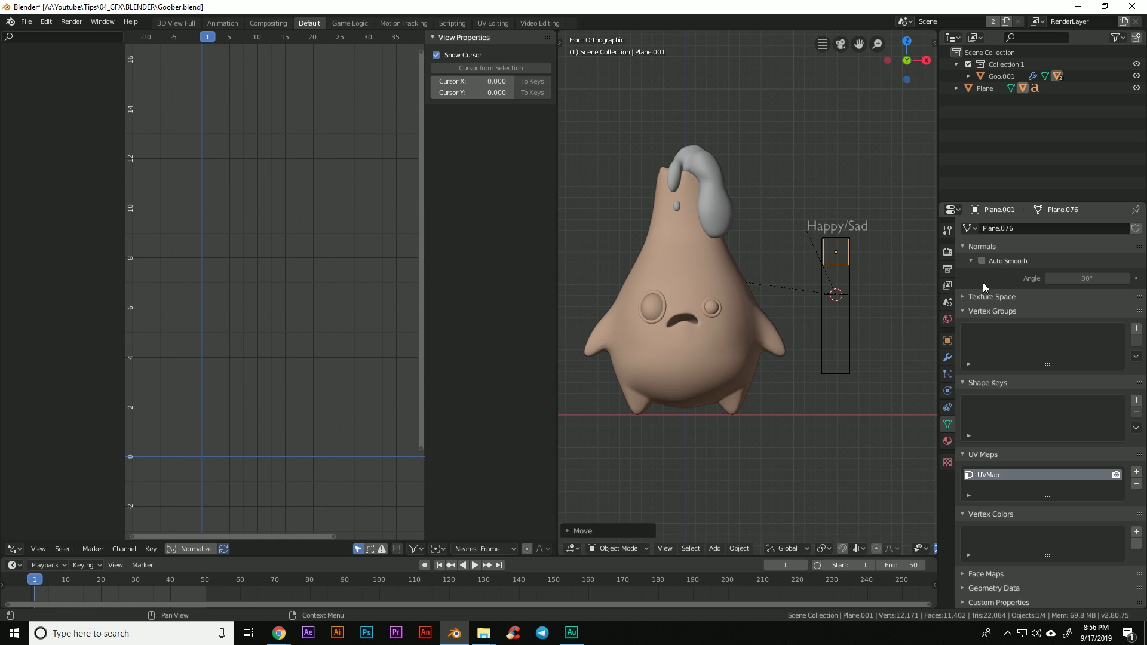
# Step: Check the small square's Z location at the upper end of the rectangle
pyautogui.press('n')
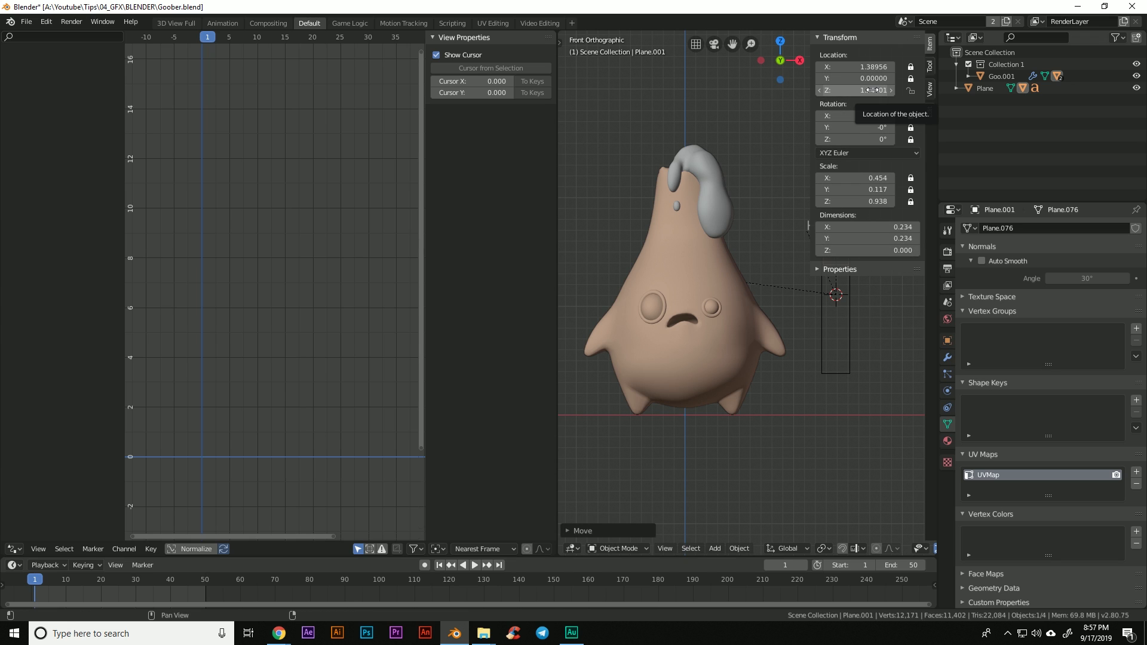
pyautogui.click(851, 295)
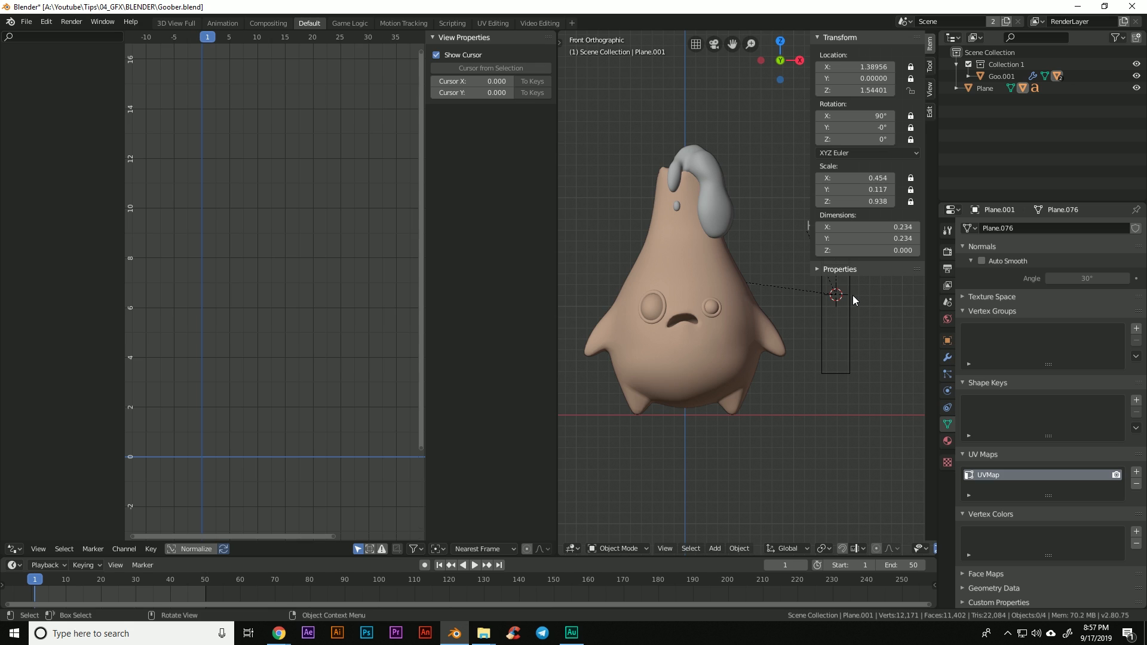
pyautogui.press('n')
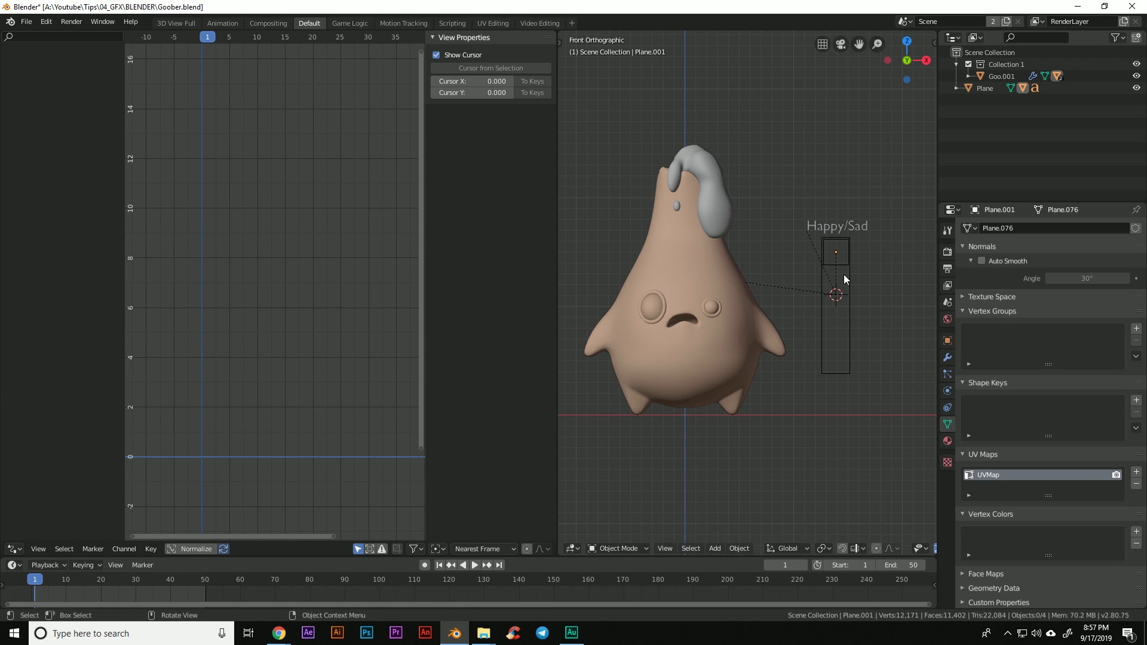
# Step: Move the small square to the rectangle's lower end, Z about 0.53, and compare its Z location with the Sad value
pyautogui.press('g')
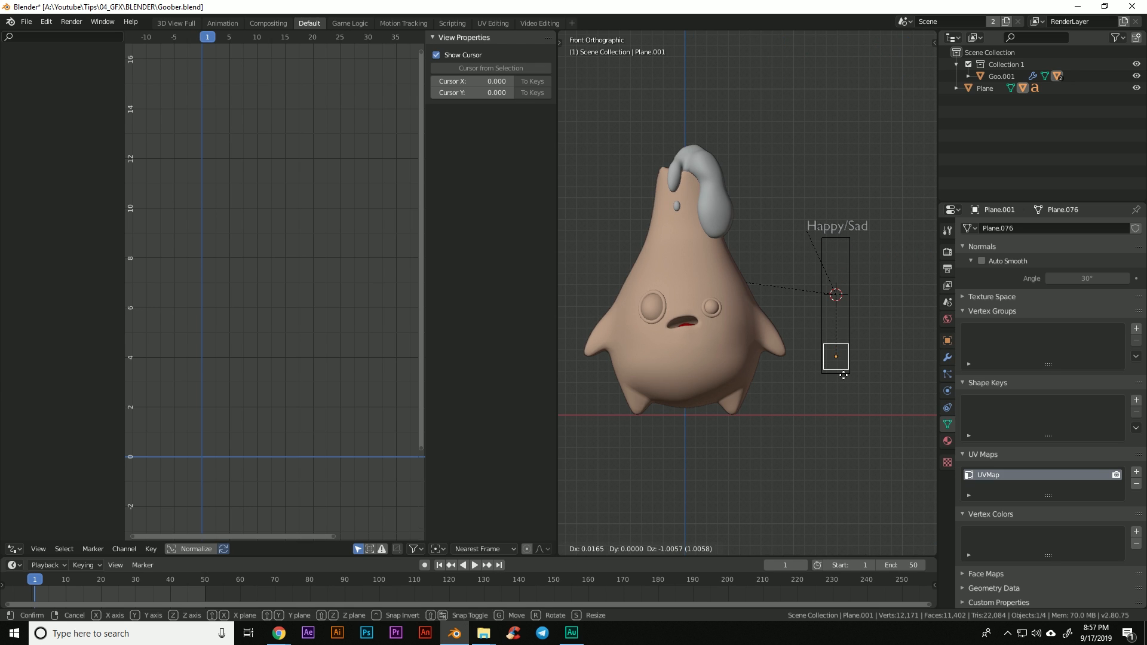
pyautogui.click(844, 381)
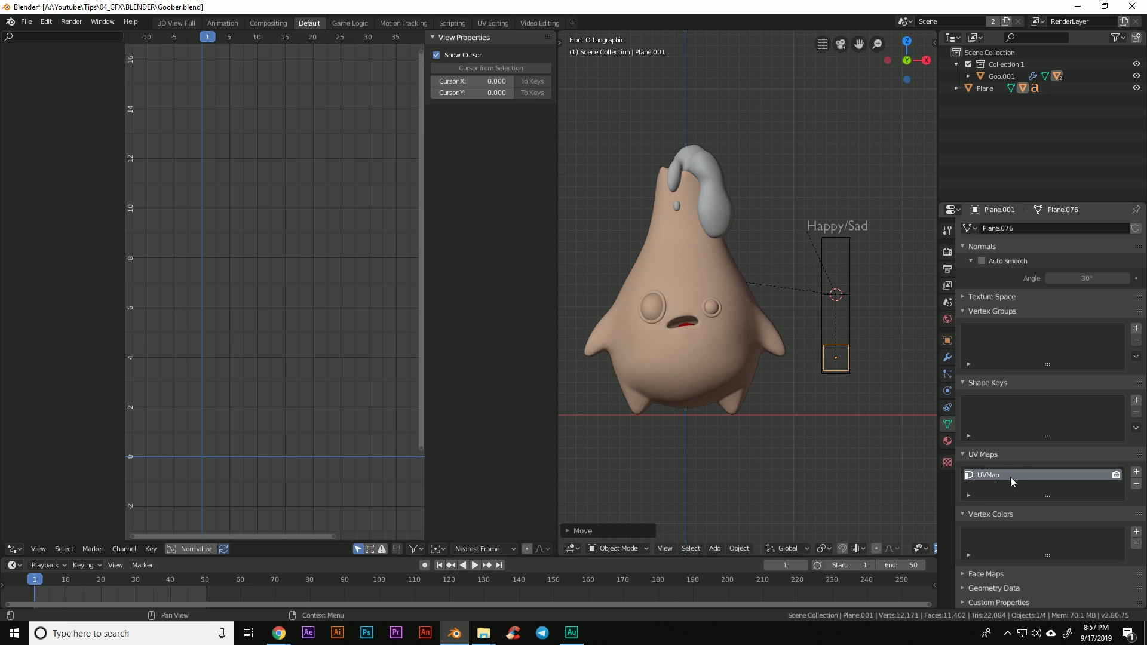
pyautogui.click(712, 357)
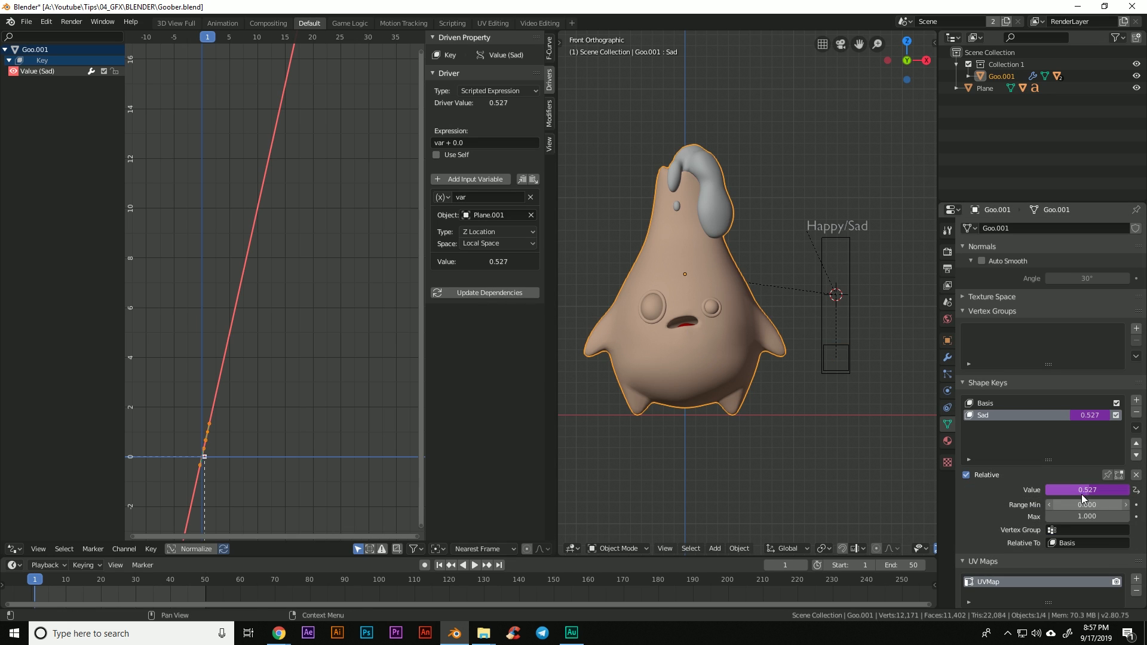
pyautogui.click(843, 349)
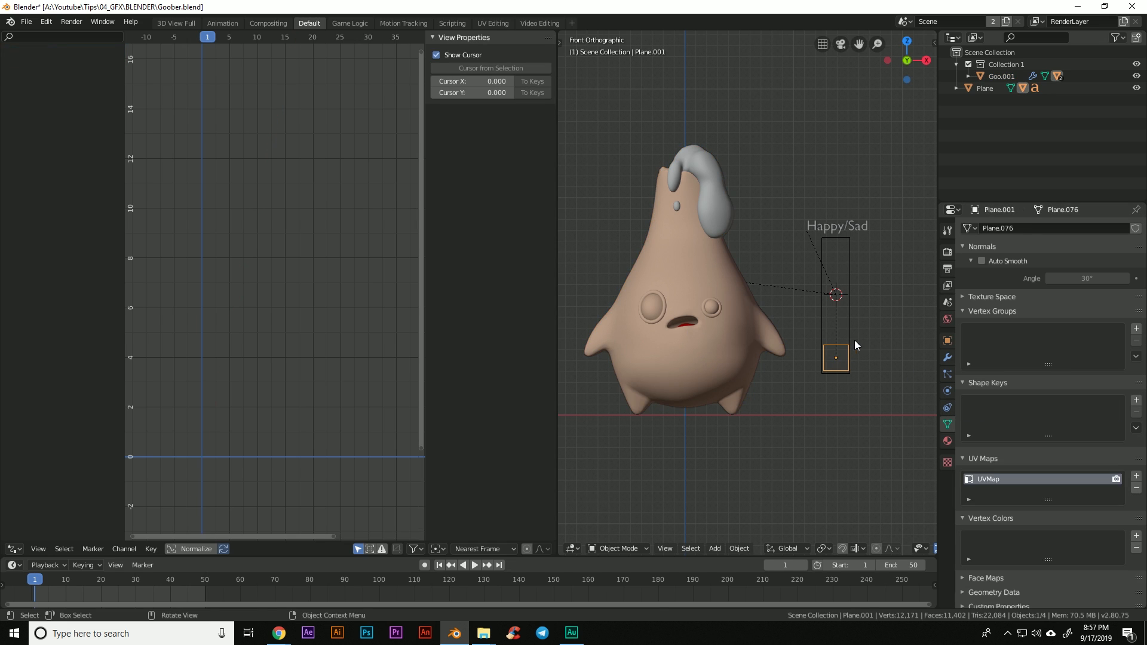
pyautogui.press('n')
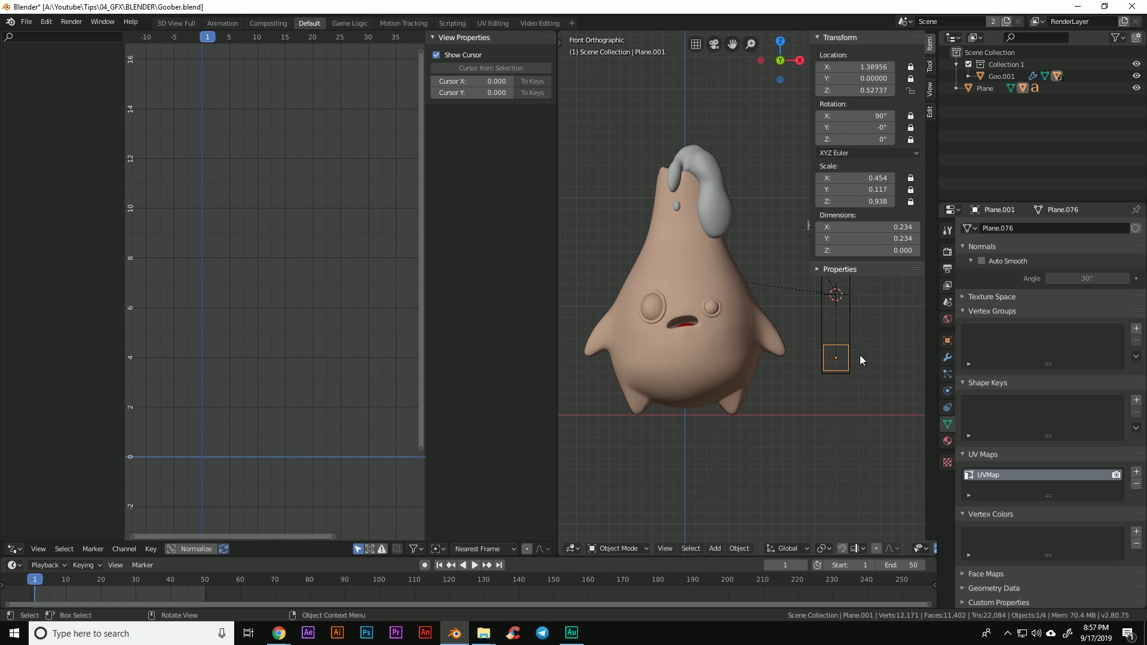
# Step: Select the Goo character's Sad driver curve and show the active keyframe settings for its point at frame 1
pyautogui.click(718, 346)
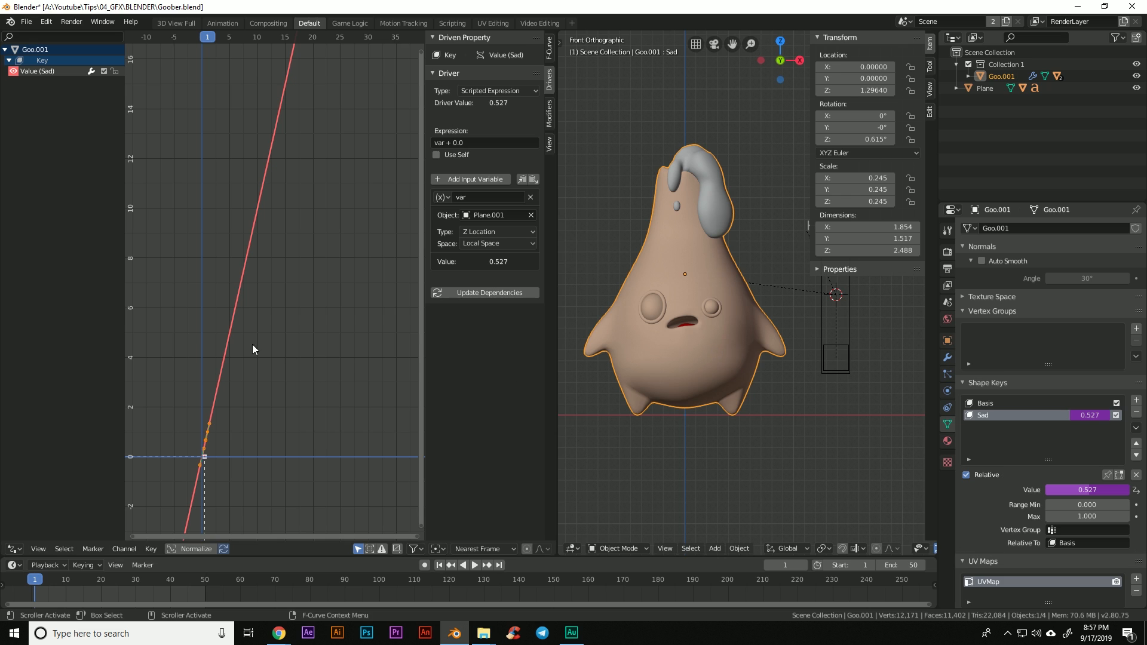
pyautogui.moveTo(232, 430); pyautogui.dragTo(307, 307, button='middle')
pyautogui.scroll(11, 301, 350)
pyautogui.scroll(10, 302, 391)
pyautogui.moveTo(304, 376); pyautogui.dragTo(249, 185, button='middle')
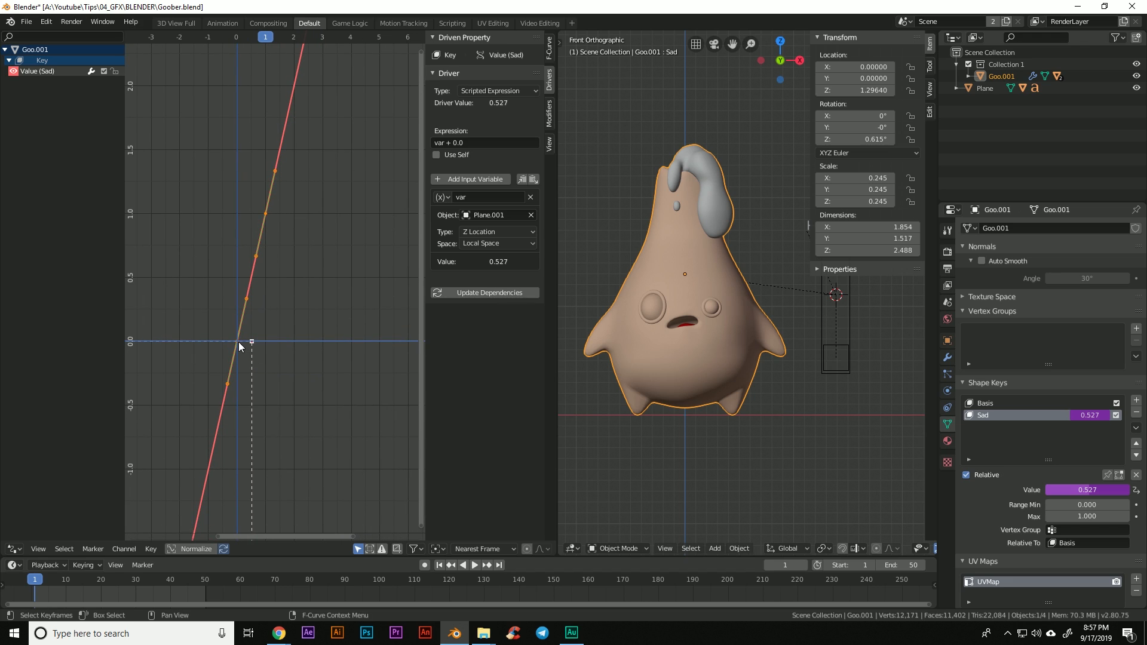
pyautogui.click(265, 215)
pyautogui.click(549, 55)
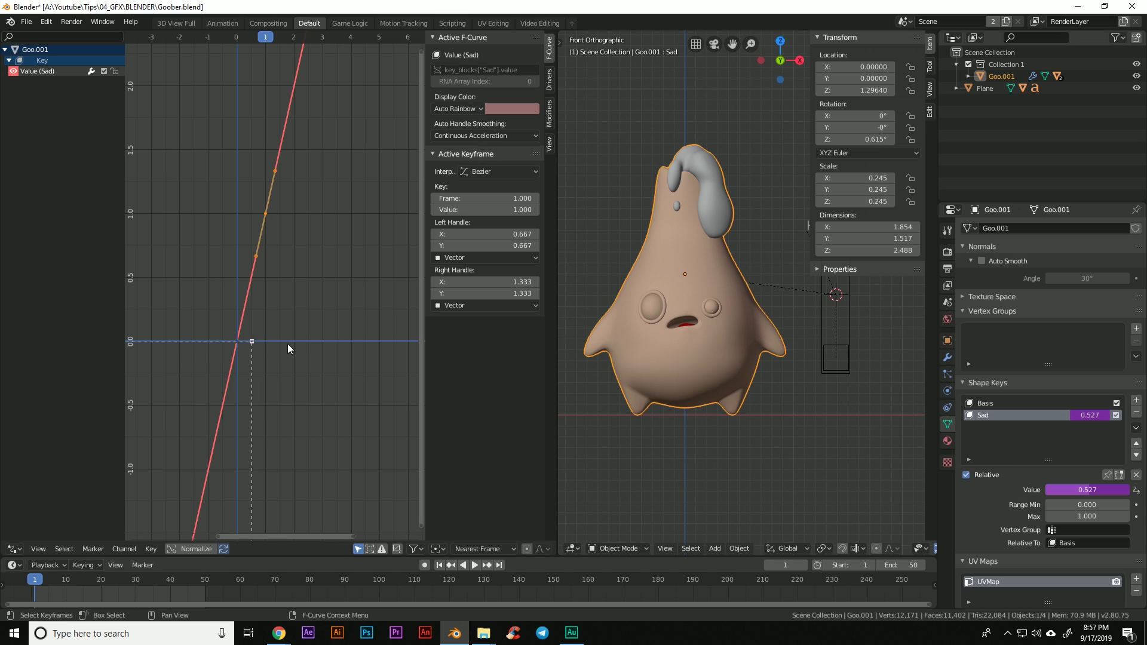
# Step: Lower the value of the Sad driver curve's keyframe at frame 0 to -1.100
pyautogui.click(536, 209)
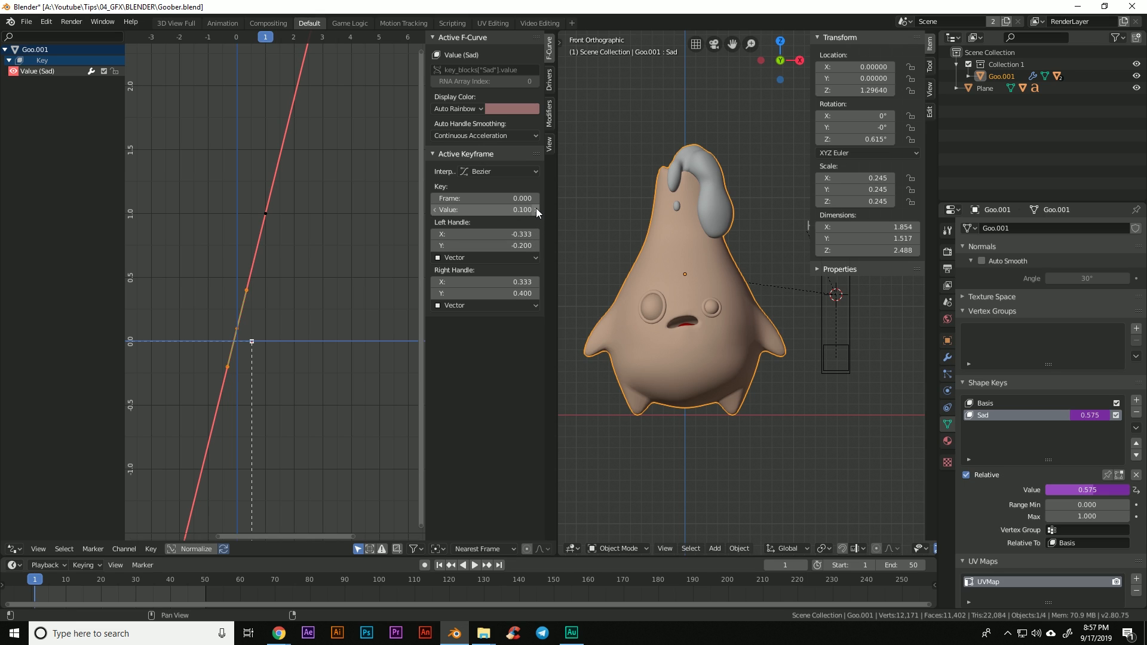
pyautogui.click(436, 209)
pyautogui.click(436, 209)
pyautogui.click(436, 209)
pyautogui.click(436, 209)
pyautogui.click(436, 209)
pyautogui.click(436, 209)
pyautogui.click(436, 209)
pyautogui.click(435, 209)
pyautogui.click(436, 209)
pyautogui.click(436, 209)
pyautogui.click(436, 209)
pyautogui.click(436, 209)
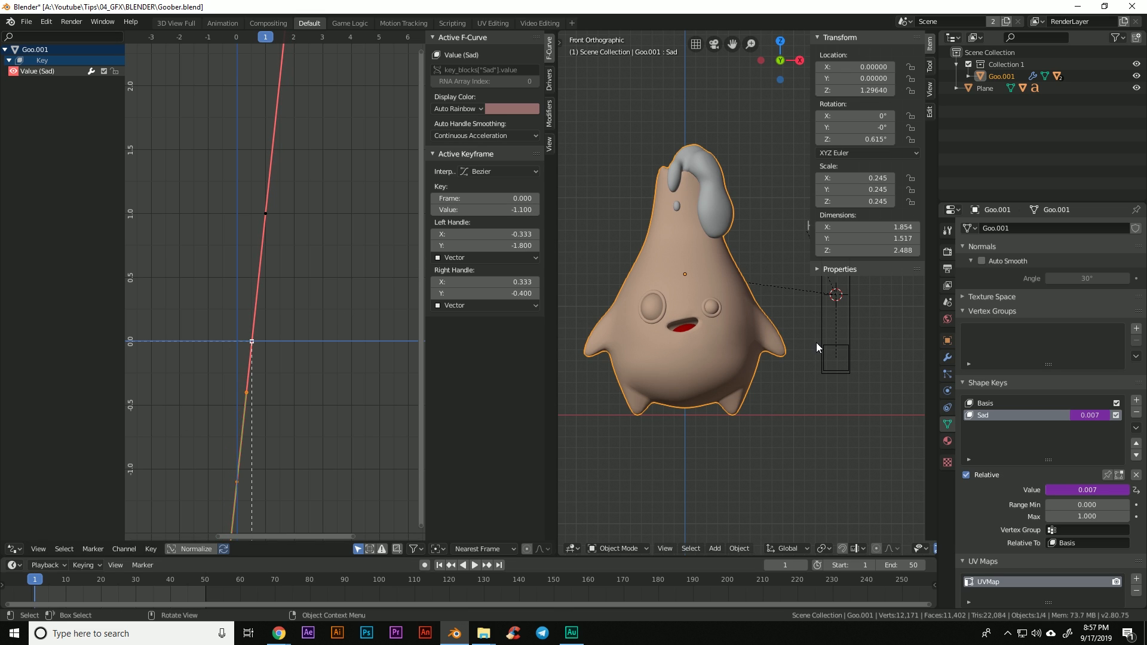
# Step: Test-move the small square up from the rectangle's lower end with the adjusted driver curve, cancelling the move
pyautogui.click(839, 345)
pyautogui.keyDown('shift'); pyautogui.moveTo(855, 330); pyautogui.dragTo(808, 388, button='middle'); pyautogui.keyUp('shift')
pyautogui.press('g')
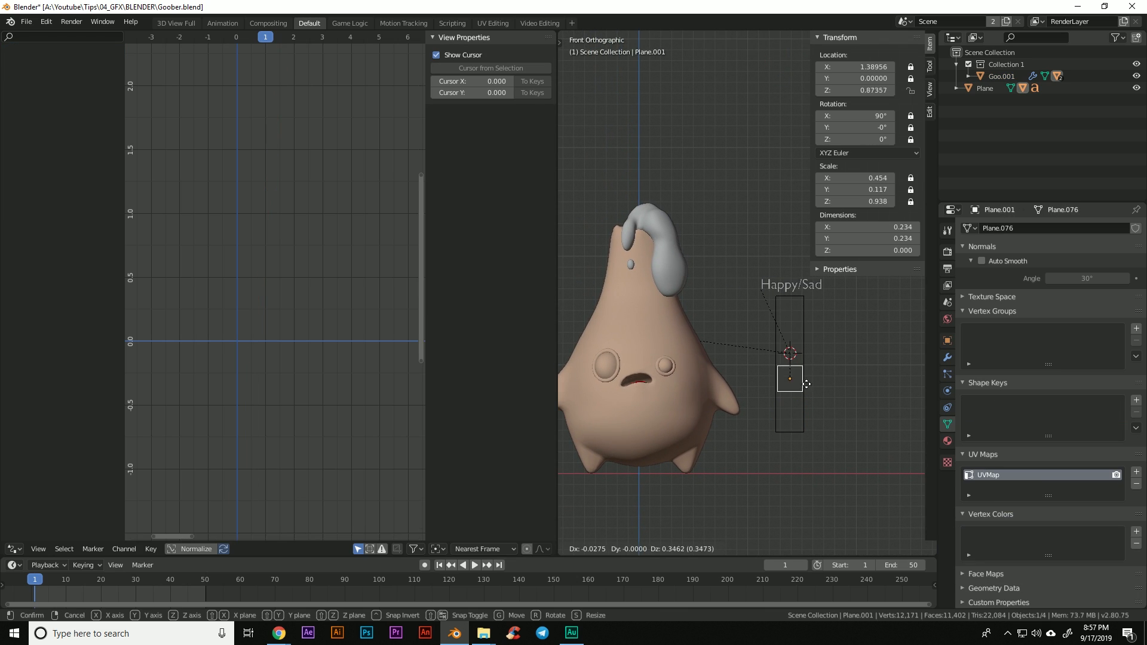
pyautogui.rightClick(804, 420)
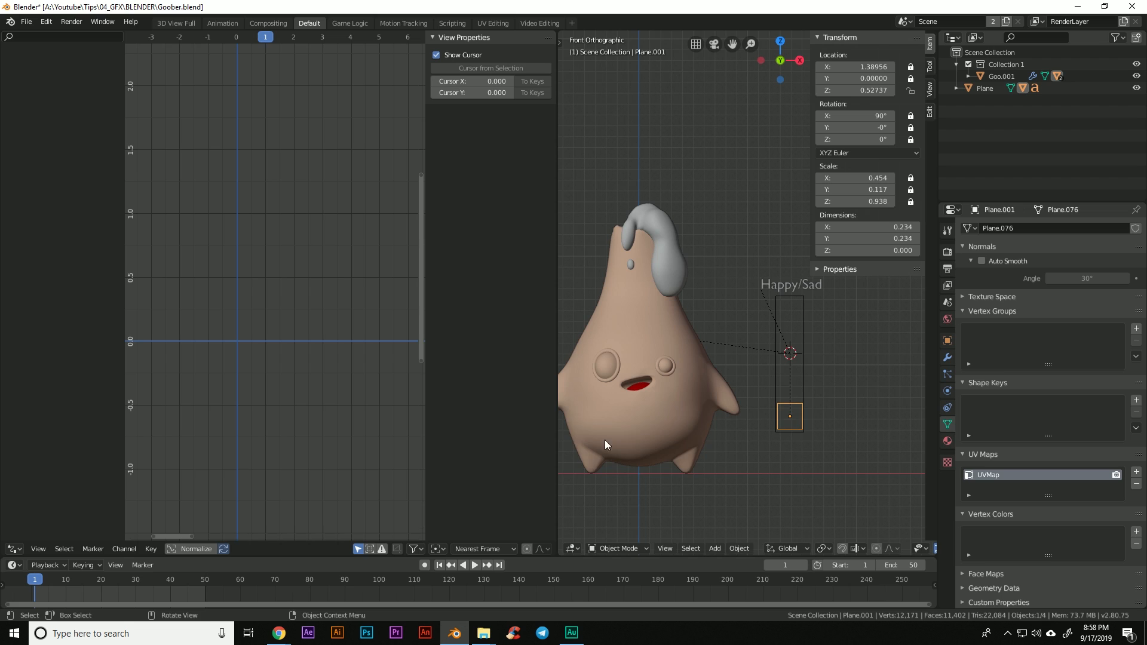
# Step: Hide the sidebars of the 3D viewport and the Drivers editor
pyautogui.keyDown('shift'); pyautogui.moveTo(567, 440); pyautogui.dragTo(700, 385, button='middle'); pyautogui.keyUp('shift')
pyautogui.keyDown('shift'); pyautogui.moveTo(758, 355); pyautogui.dragTo(701, 393, button='middle'); pyautogui.keyUp('shift')
pyautogui.press('n')
pyautogui.press('n')
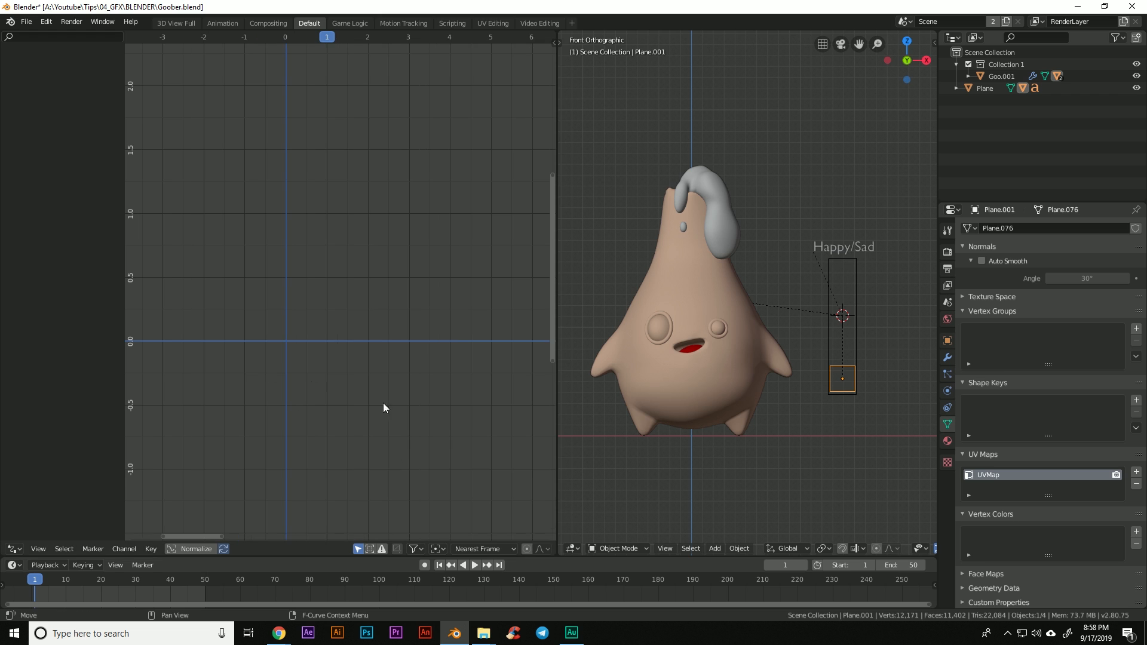
# Step: Merge the Drivers editor's area into the 3D viewport so only the viewport with the Goo character remains
pyautogui.moveTo(523, 550); pyautogui.dragTo(502, 547)
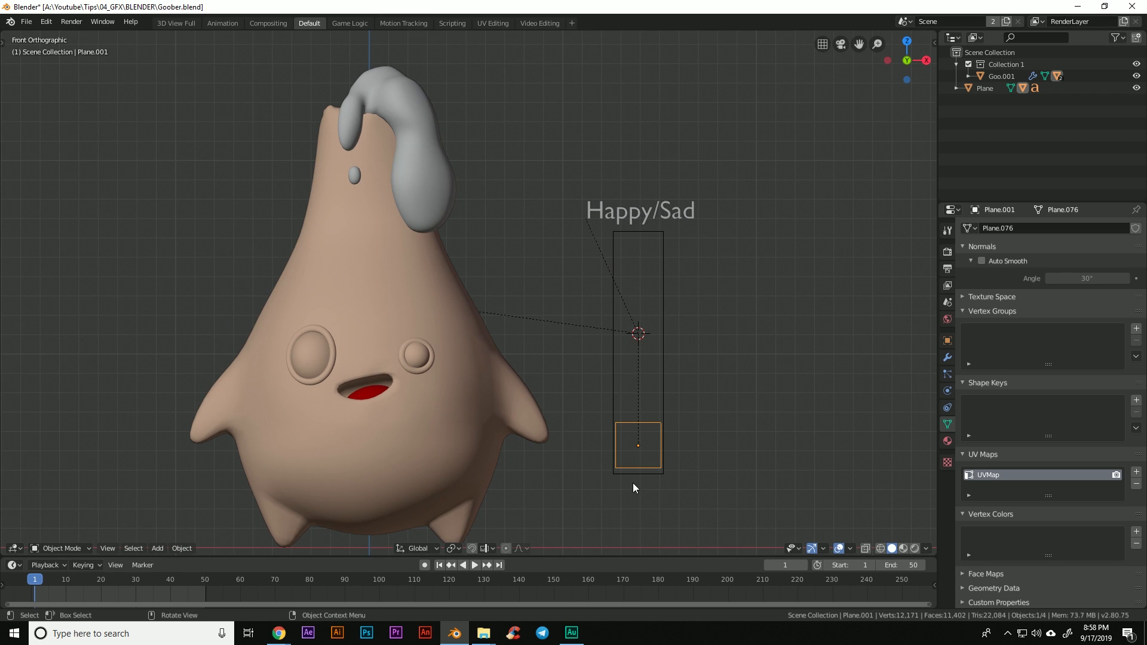
pyautogui.keyDown('shift'); pyautogui.moveTo(477, 448); pyautogui.dragTo(564, 415, button='middle'); pyautogui.keyUp('shift')
pyautogui.scroll(3, 468, 464)
pyautogui.keyDown('shift'); pyautogui.moveTo(468, 463); pyautogui.dragTo(528, 384, button='middle'); pyautogui.keyUp('shift')
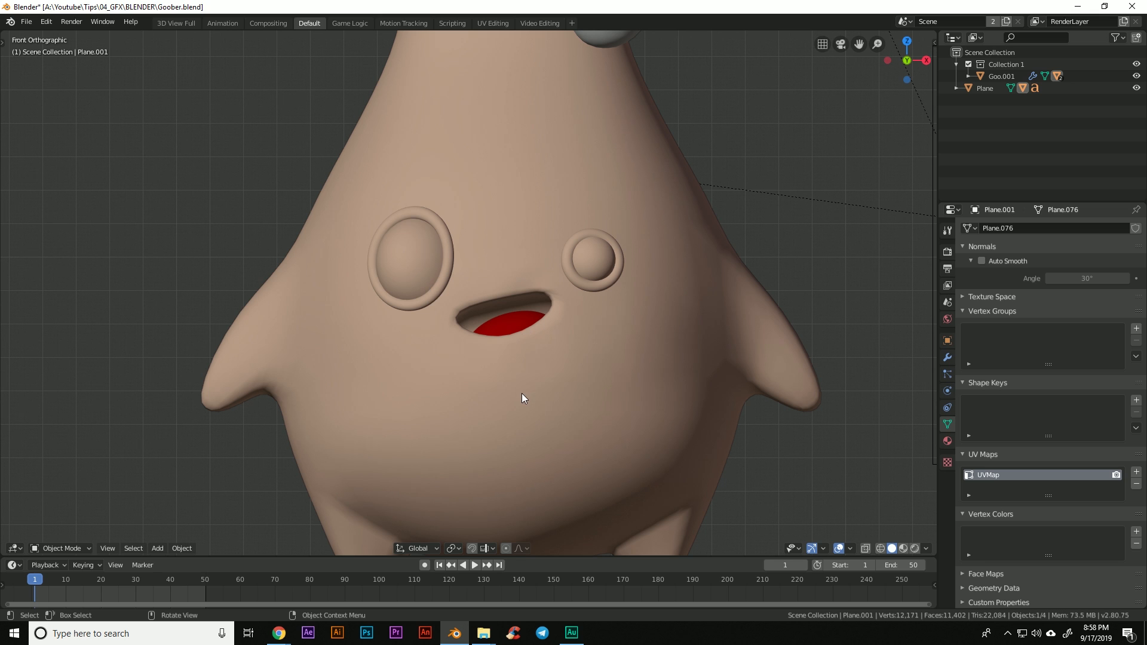
pyautogui.scroll(-6, 521, 393)
pyautogui.keyDown('shift'); pyautogui.moveTo(624, 360); pyautogui.dragTo(595, 392, button='middle'); pyautogui.keyUp('shift')
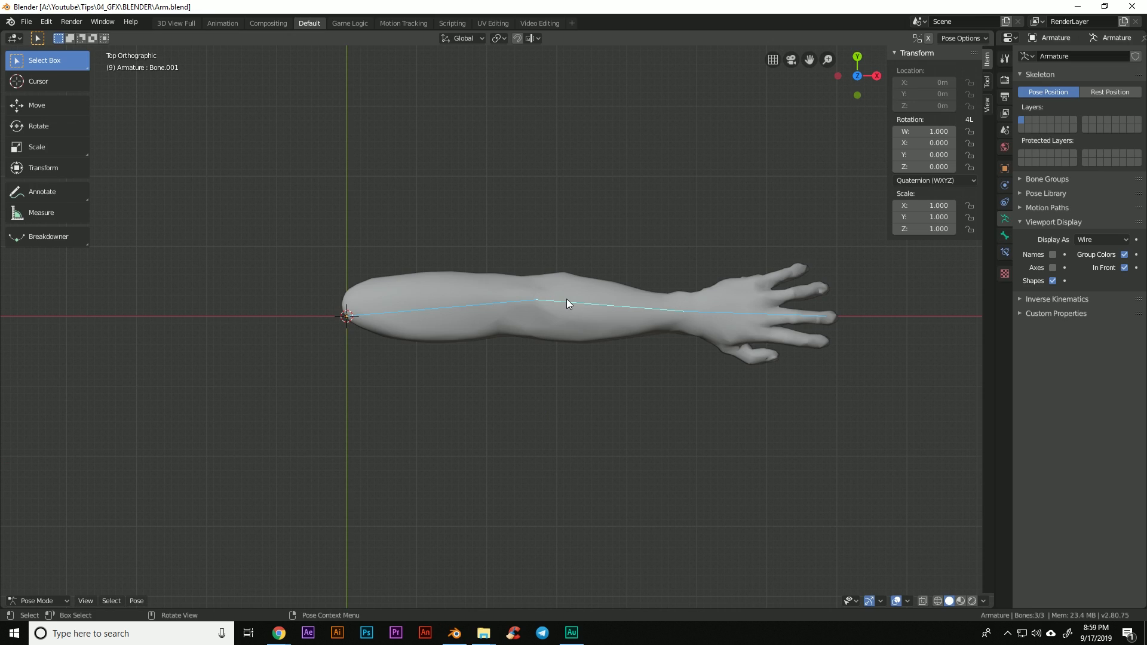
# Step: Rotate the arm's forearm bone in the top view to bend the elbow to about a right angle
pyautogui.keyDown('shift'); pyautogui.moveTo(665, 339); pyautogui.dragTo(577, 375, button='middle'); pyautogui.keyUp('shift')
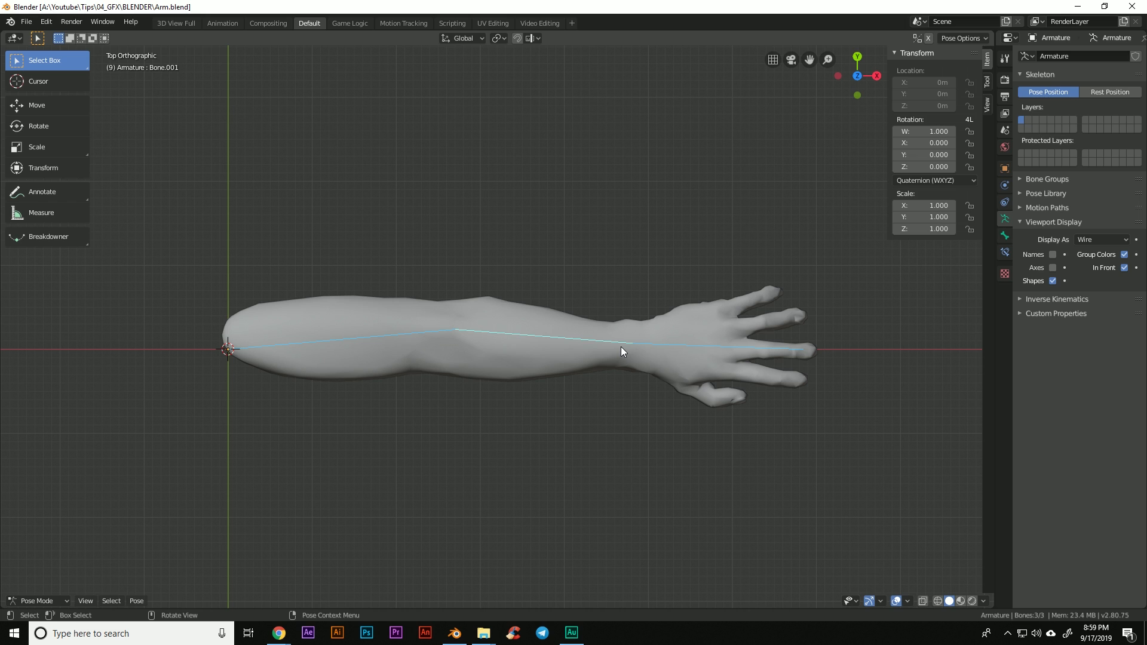
pyautogui.press('r')
pyautogui.rightClick(608, 355)
pyautogui.click(590, 345)
pyautogui.press('r')
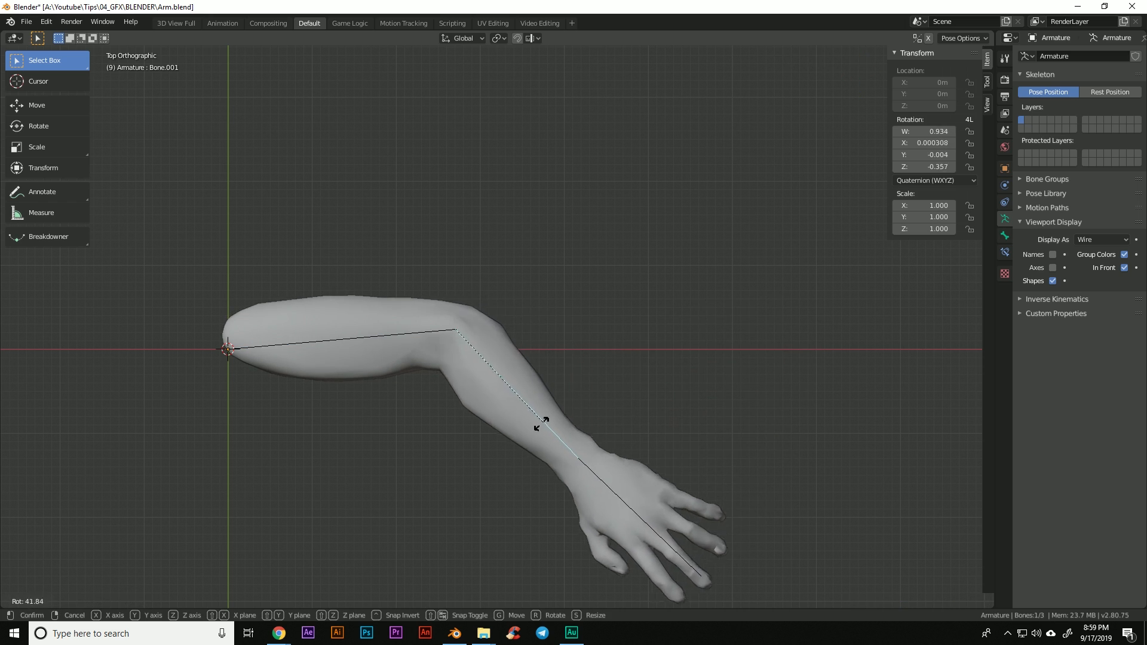
pyautogui.click(441, 443)
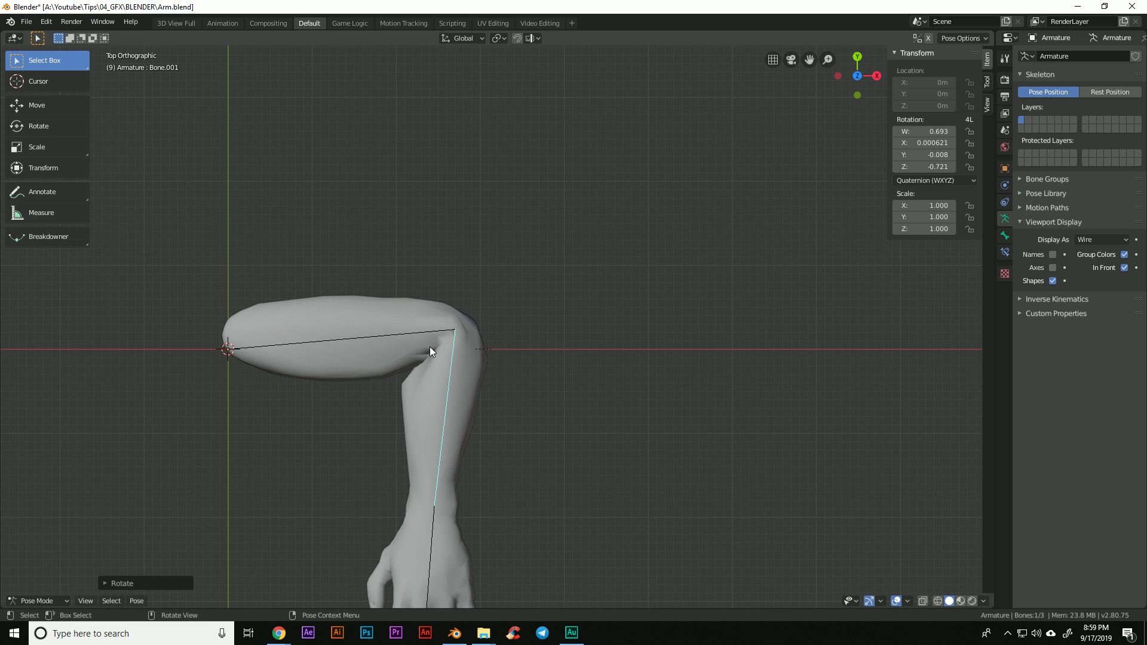
# Step: Rotate the forearm bone back outward to open the elbow slightly, to a quaternion rotation of about W 0.808, Z -0.590
pyautogui.keyDown('shift'); pyautogui.moveTo(409, 395); pyautogui.dragTo(501, 259, button='middle'); pyautogui.keyUp('shift')
pyautogui.scroll(3, 507, 293)
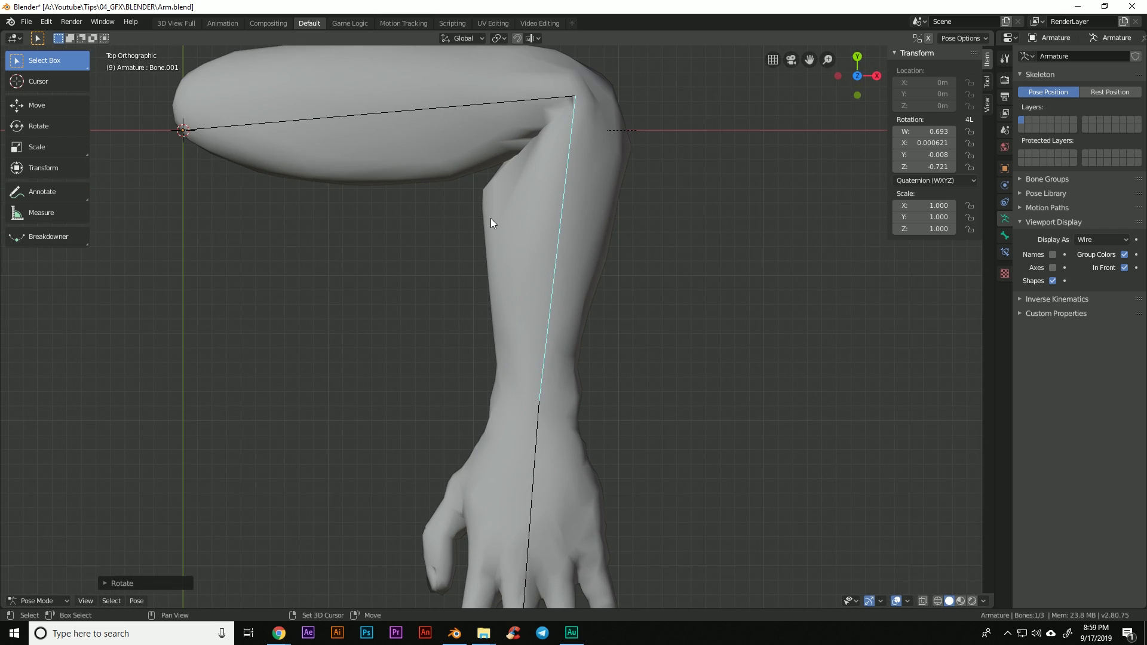
pyautogui.keyDown('shift'); pyautogui.moveTo(492, 219); pyautogui.dragTo(485, 278, button='middle'); pyautogui.keyUp('shift')
pyautogui.press('r')
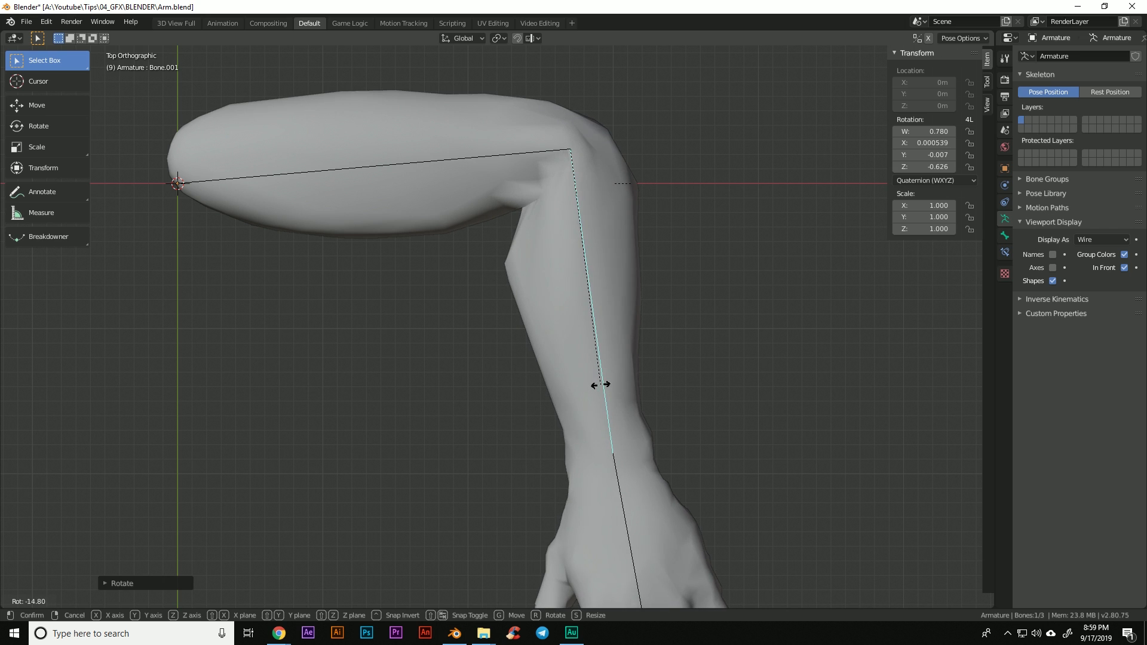
pyautogui.click(621, 388)
pyautogui.keyDown('shift'); pyautogui.moveTo(494, 354); pyautogui.dragTo(562, 335, button='middle'); pyautogui.keyUp('shift')
pyautogui.scroll(-2, 546, 342)
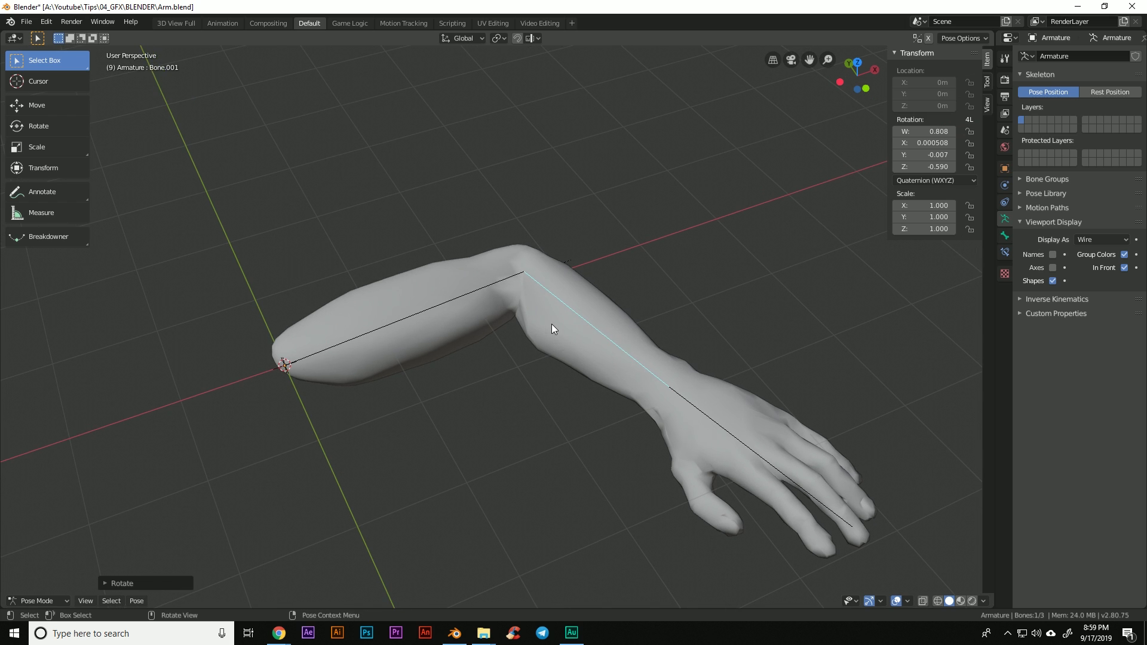
# Step: Select the arm mesh in Object Mode and add a Basis shape key plus a second one named Bicep-Fix
pyautogui.click(551, 324)
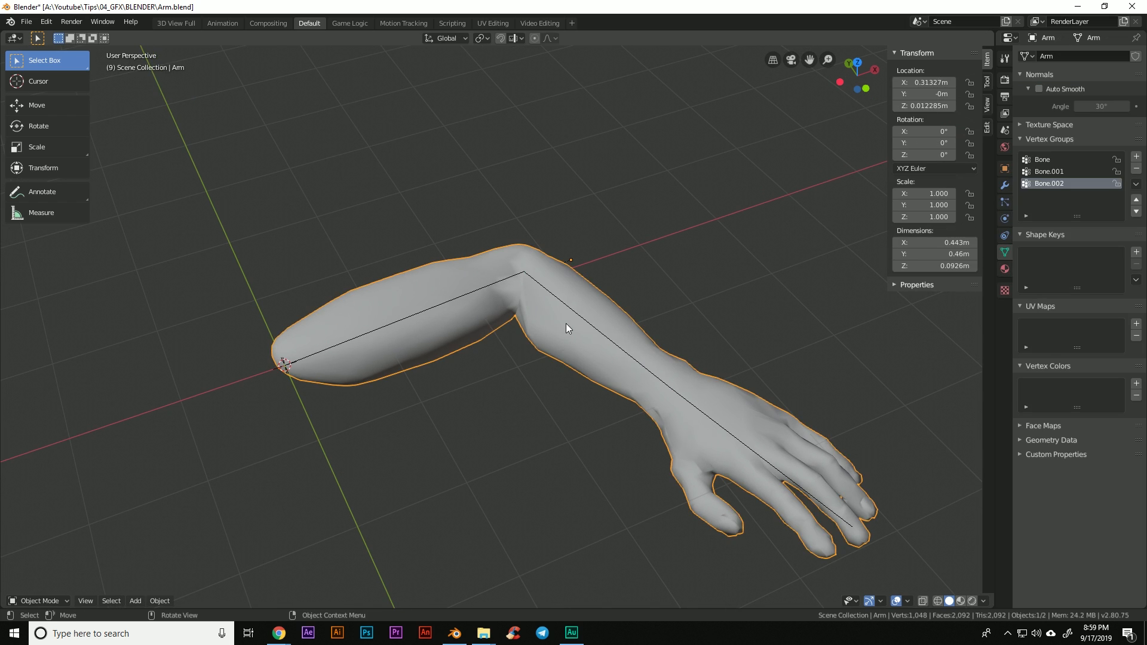
pyautogui.click(1135, 254)
pyautogui.click(1135, 254)
pyautogui.doubleClick(1049, 267)
pyautogui.write('Bicep-Fix')
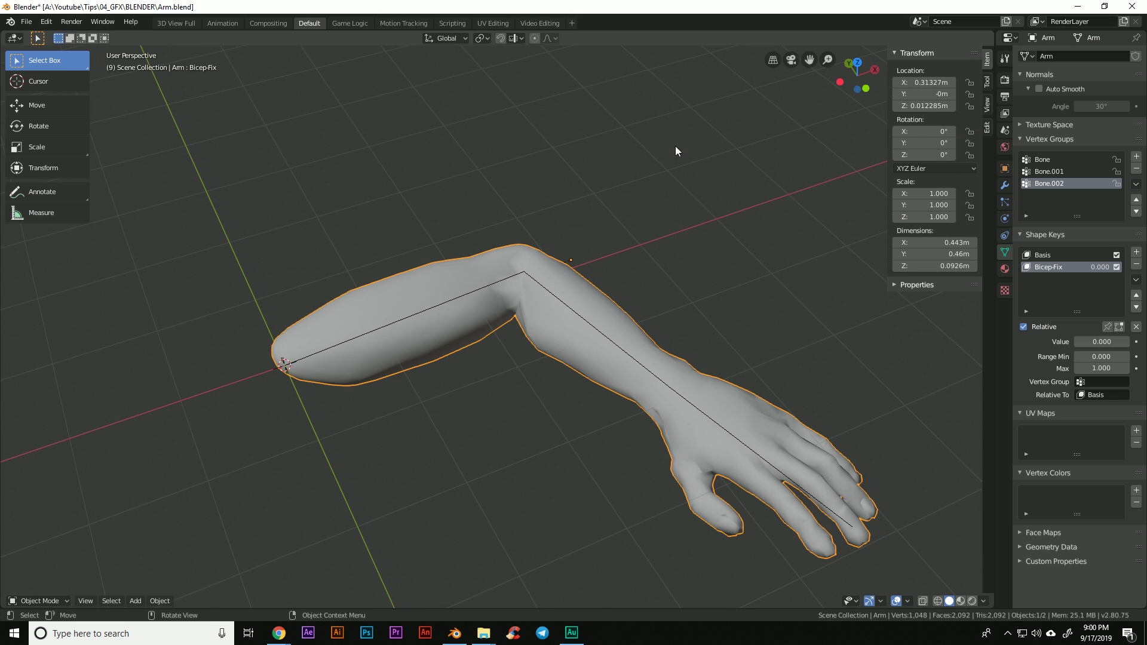
# Step: Set the value of the arm's Bicep-Fix shape key to 1.000
pyautogui.scroll(3, 496, 270)
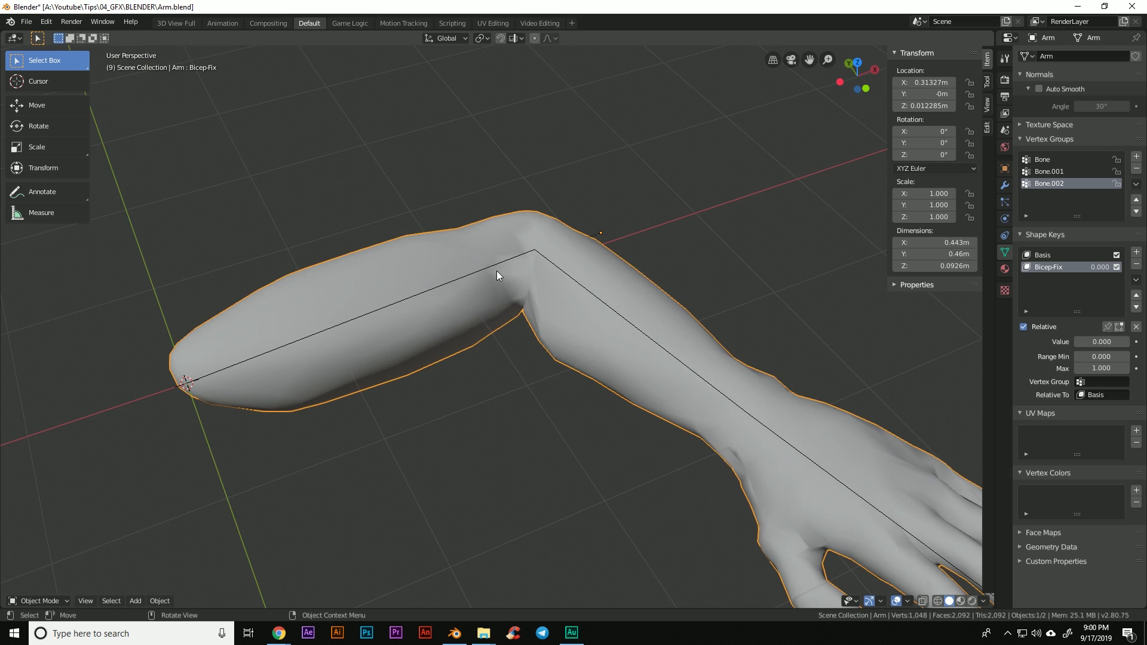
pyautogui.scroll(3, 497, 274)
pyautogui.moveTo(498, 275)
pyautogui.mouseDown(button='middle')
pyautogui.moveTo(507, 253)
pyautogui.moveTo(497, 279)
pyautogui.mouseUp(button='middle')
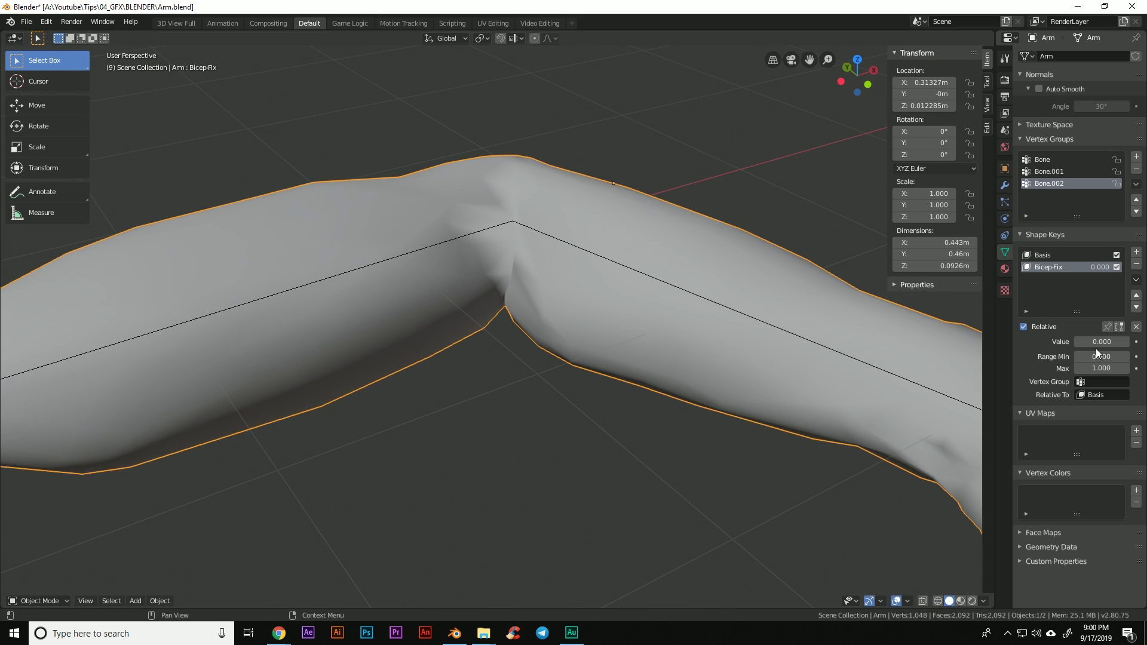
pyautogui.moveTo(1095, 342); pyautogui.dragTo(1133, 345)
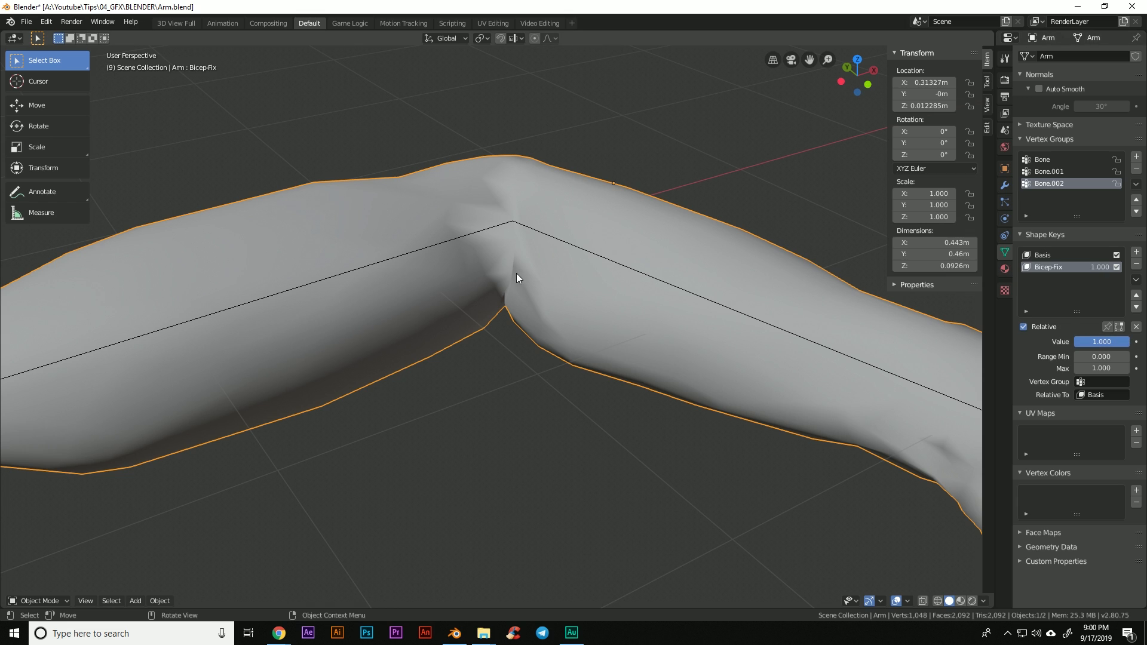
# Step: Enable the arm's Armature modifier in Edit Mode and check the deformed mesh there before returning to Object Mode
pyautogui.click(1004, 185)
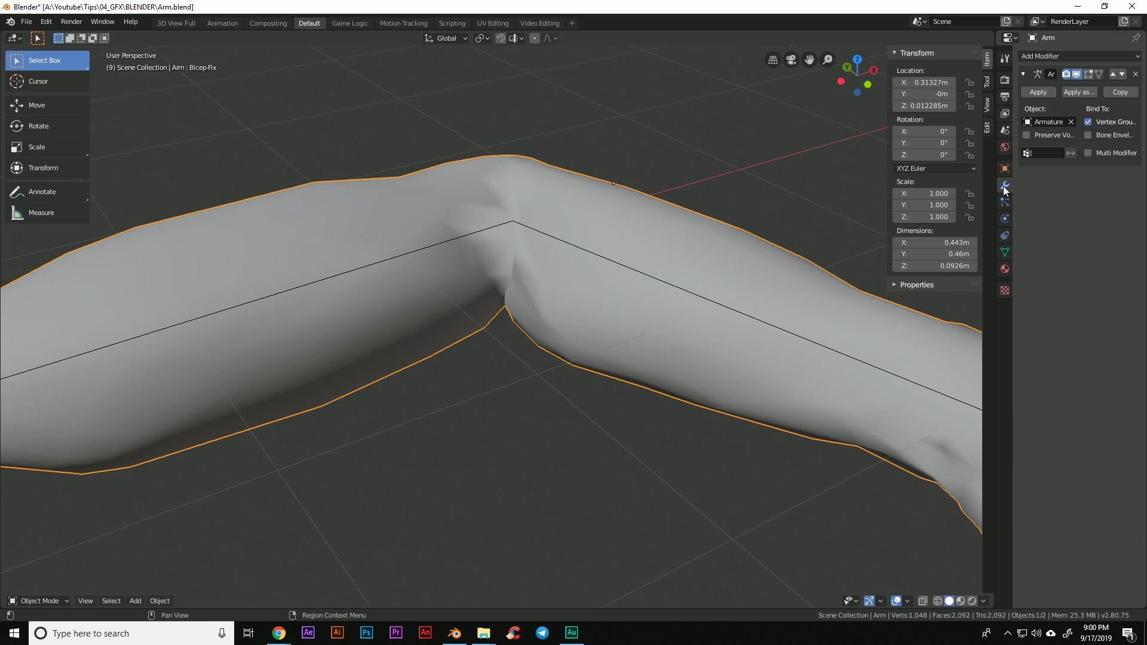
pyautogui.click(1087, 74)
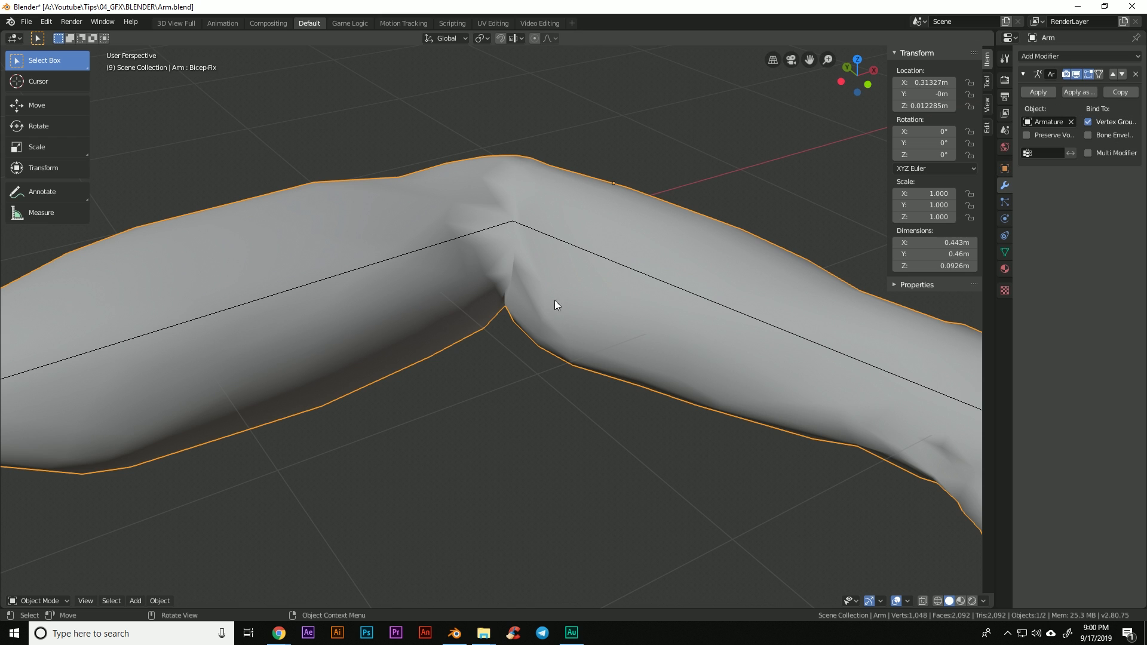
pyautogui.scroll(-2, 503, 307)
pyautogui.press('Tab')
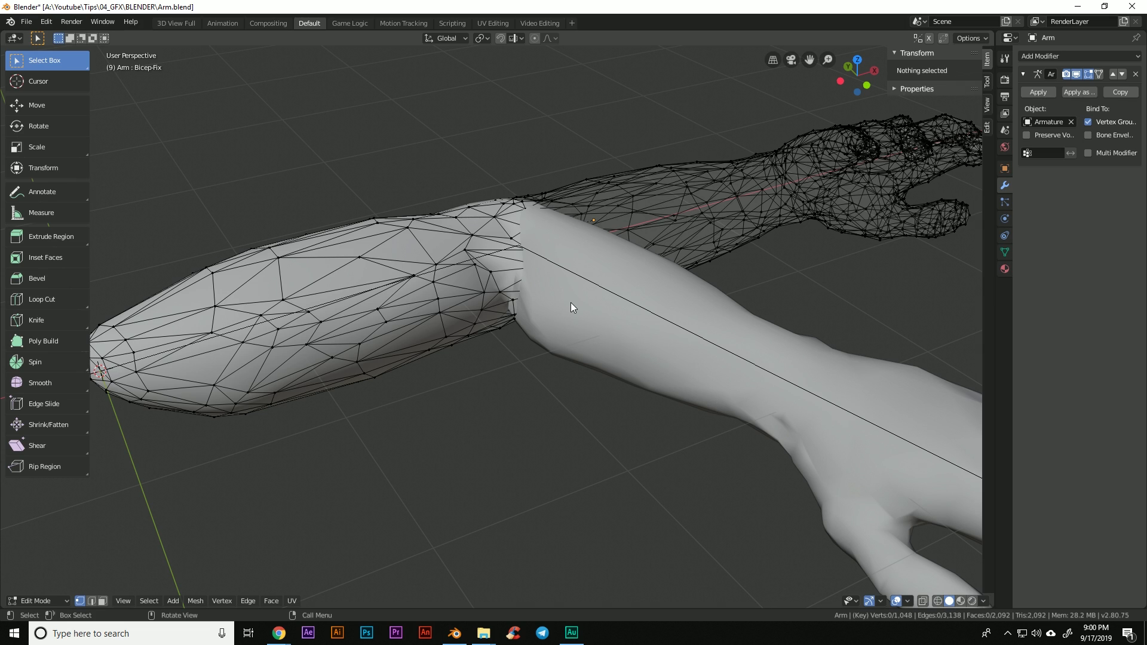
pyautogui.press('Tab')
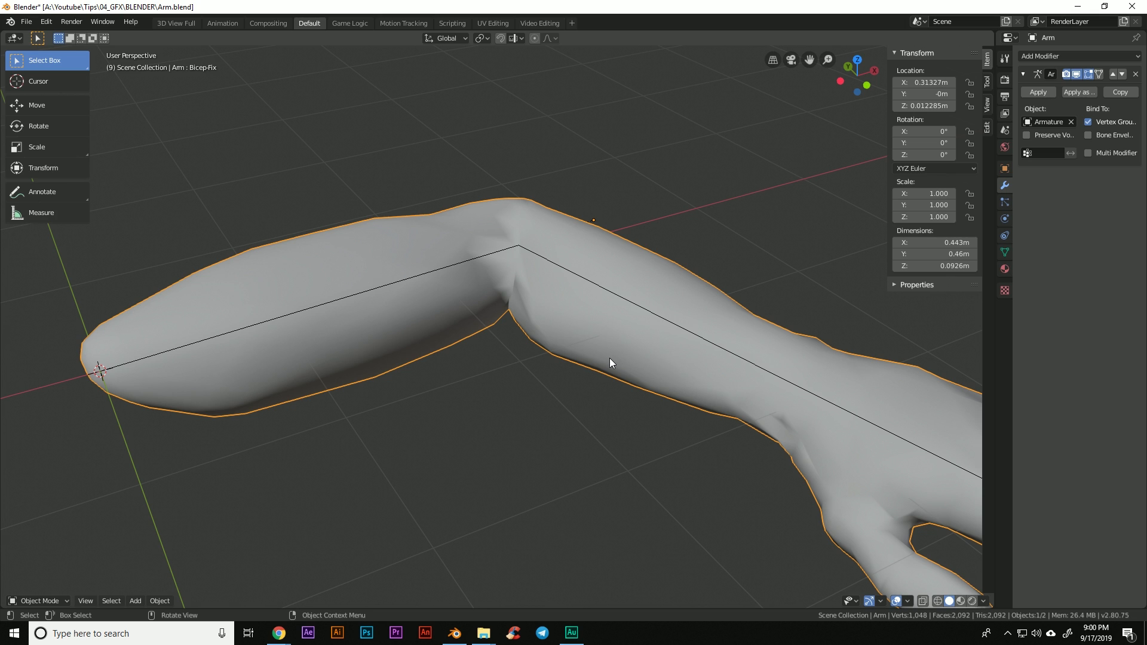
# Step: Switch the arm to Sculpt Mode and set the Inflate brush to a 172 px radius and 1.000 strength
pyautogui.hotkey('ctrl', 'Tab')
pyautogui.click(624, 421)
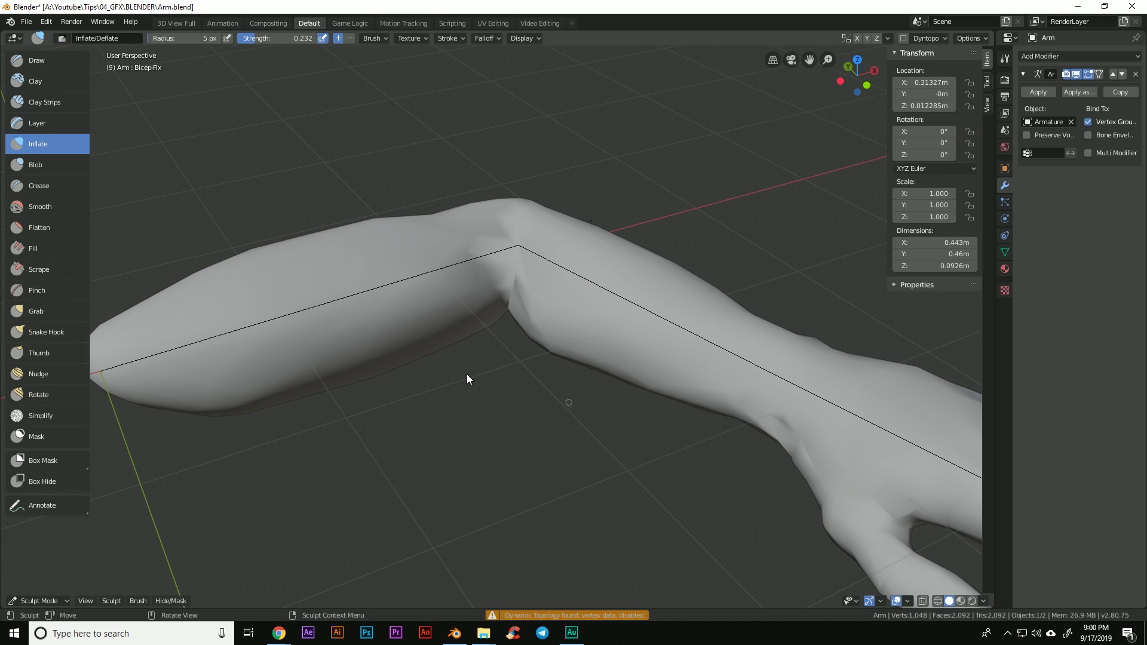
pyautogui.scroll(1, 441, 369)
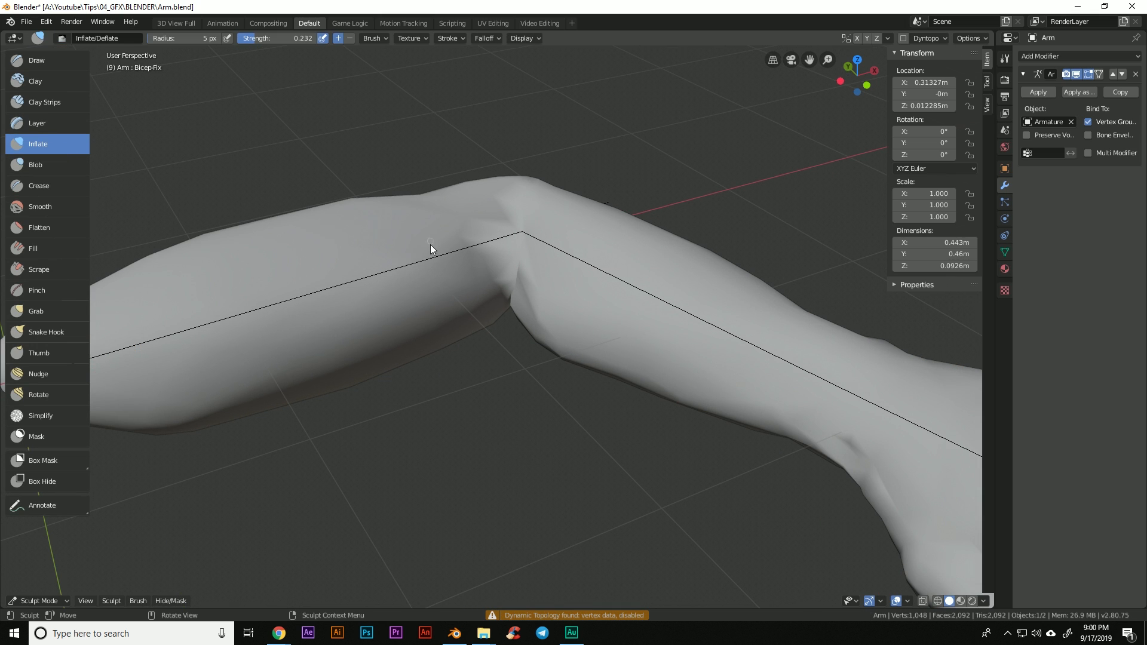
pyautogui.moveTo(550, 300); pyautogui.dragTo(550, 377, button='middle')
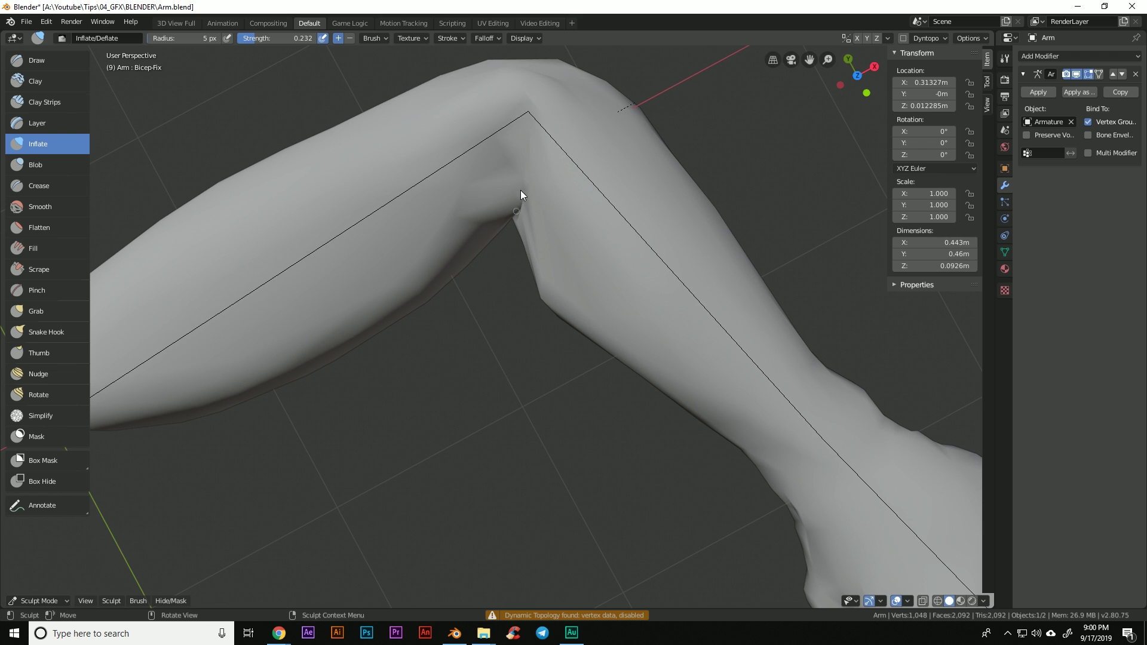
pyautogui.press('f')
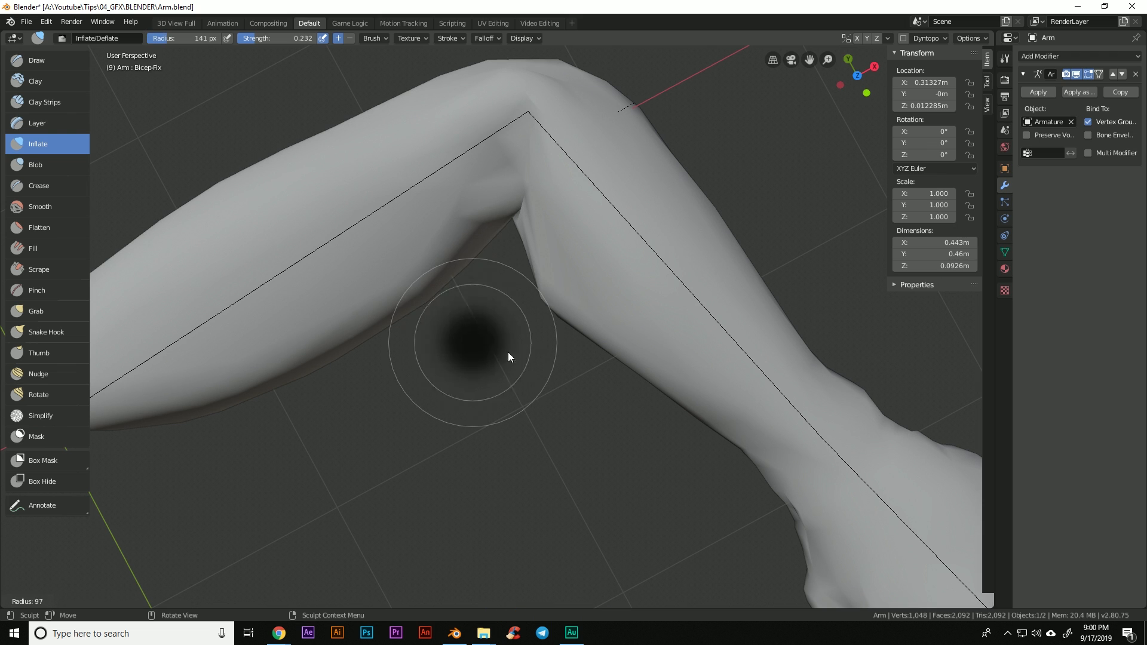
pyautogui.click(557, 401)
pyautogui.moveTo(557, 401)
pyautogui.mouseDown(button='middle')
pyautogui.moveTo(545, 349)
pyautogui.moveTo(496, 282)
pyautogui.mouseUp(button='middle')
pyautogui.moveTo(310, 42); pyautogui.dragTo(374, 41)
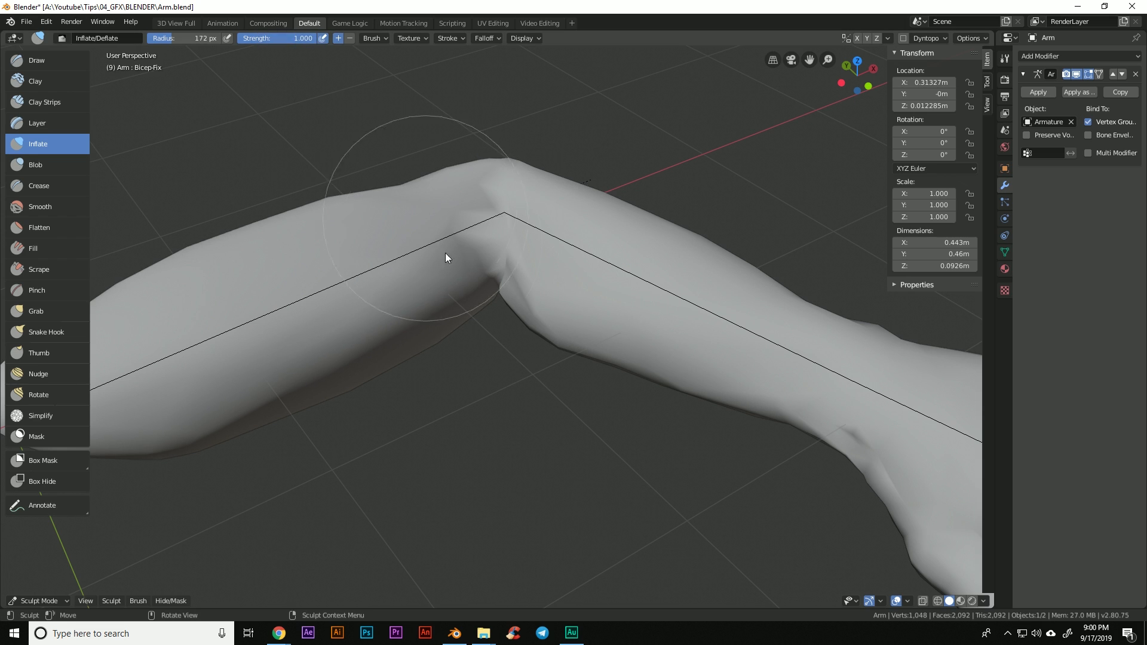
# Step: Inflate the upper arm and inner elbow with brush strokes on the Bicep-Fix shape key to bulge the bicep and fill the crease
pyautogui.click(1005, 251)
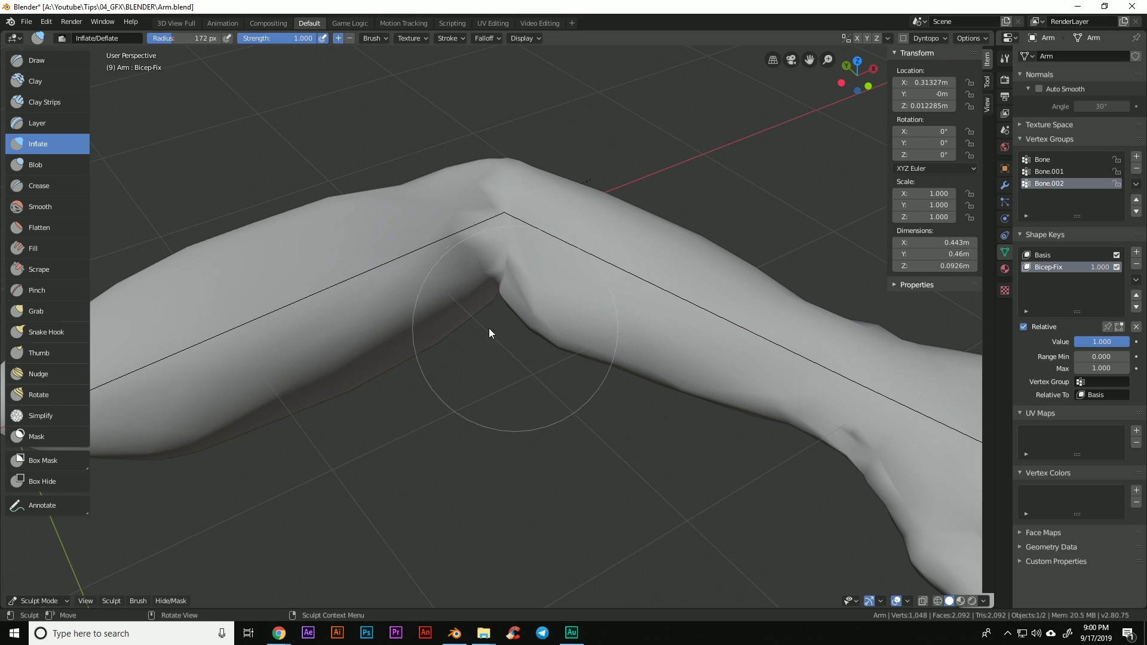
pyautogui.scroll(2, 507, 329)
pyautogui.moveTo(427, 288)
pyautogui.mouseDown()
pyautogui.moveTo(486, 278)
pyautogui.moveTo(487, 179)
pyautogui.mouseUp()
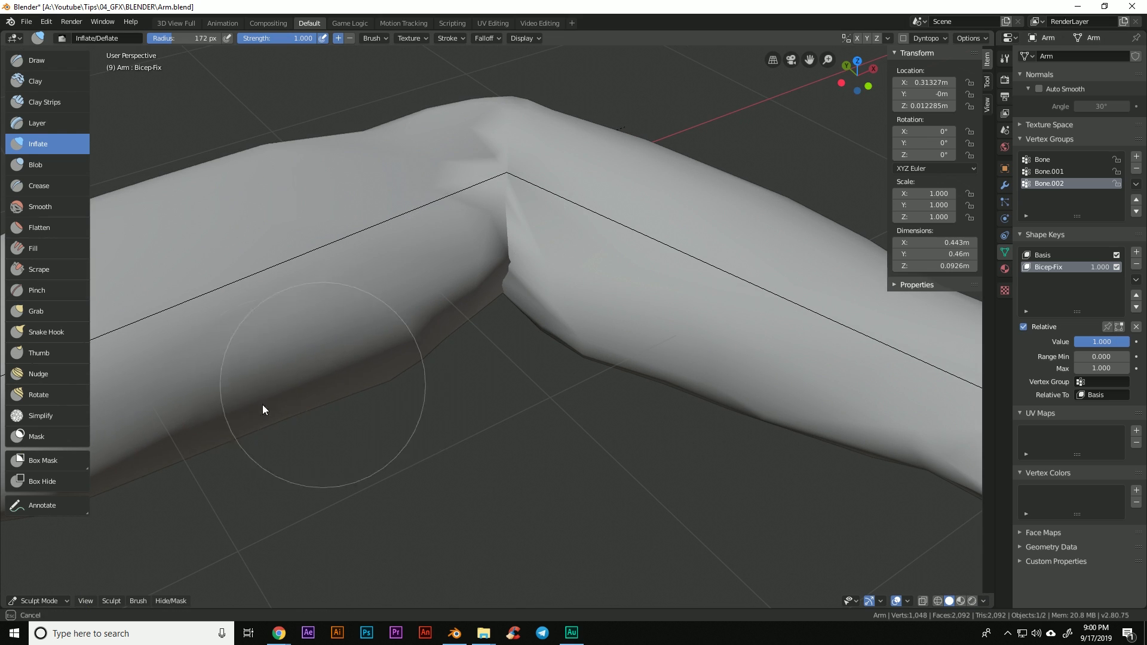
pyautogui.moveTo(450, 347); pyautogui.dragTo(406, 349, button='middle')
pyautogui.moveTo(406, 348)
pyautogui.mouseDown()
pyautogui.moveTo(218, 309)
pyautogui.moveTo(236, 267)
pyautogui.moveTo(440, 292)
pyautogui.moveTo(443, 314)
pyautogui.moveTo(607, 420)
pyautogui.mouseUp()
pyautogui.press('KP_7')
pyautogui.moveTo(225, 291)
pyautogui.mouseDown()
pyautogui.moveTo(133, 266)
pyautogui.moveTo(428, 317)
pyautogui.mouseUp()
pyautogui.moveTo(427, 317)
pyautogui.mouseDown(button='middle')
pyautogui.moveTo(535, 307)
pyautogui.moveTo(512, 263)
pyautogui.moveTo(600, 288)
pyautogui.moveTo(571, 252)
pyautogui.moveTo(517, 287)
pyautogui.mouseUp(button='middle')
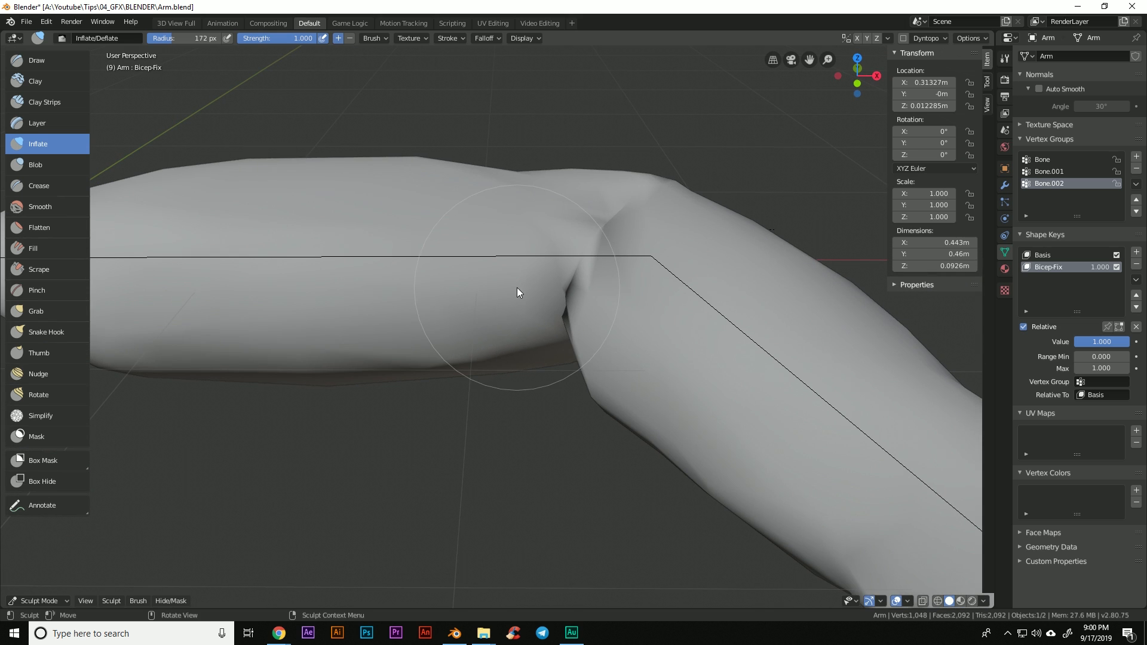
pyautogui.press('KP_7')
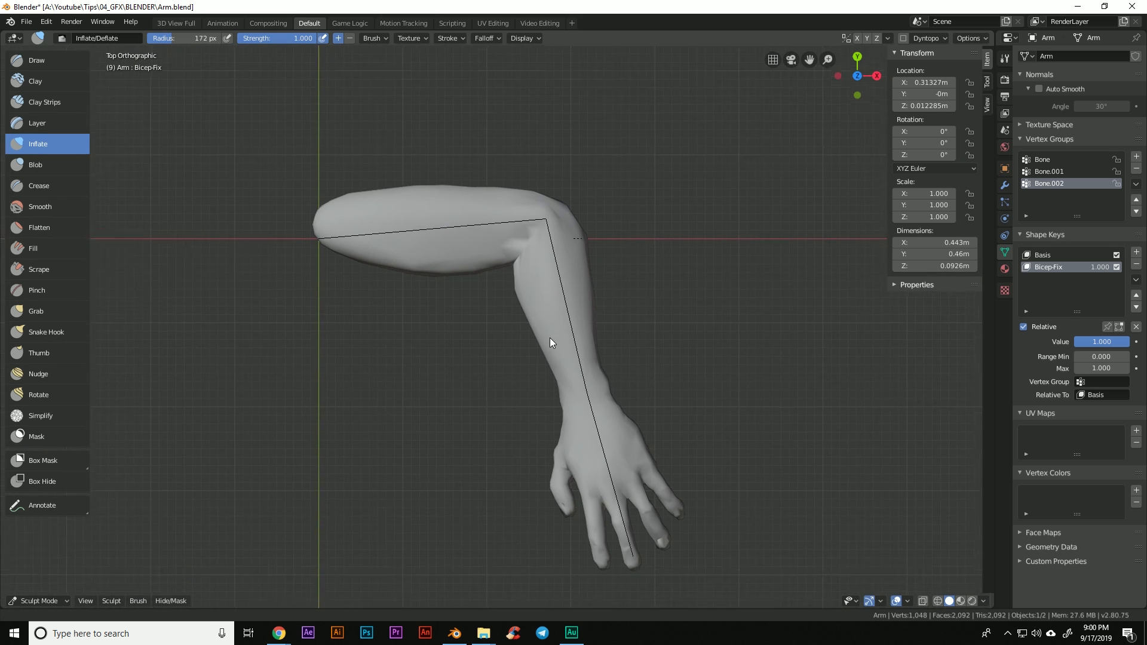
pyautogui.scroll(5, 571, 274)
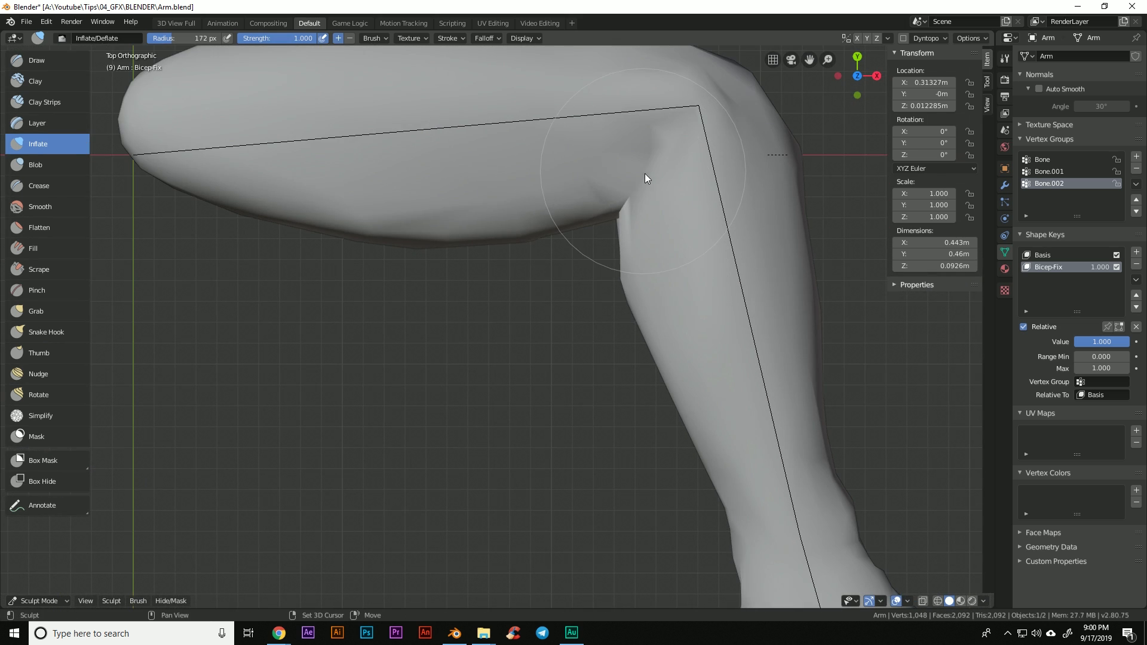
pyautogui.moveTo(633, 266)
pyautogui.mouseDown(button='middle')
pyautogui.moveTo(660, 241)
pyautogui.moveTo(629, 274)
pyautogui.moveTo(642, 263)
pyautogui.mouseUp(button='middle')
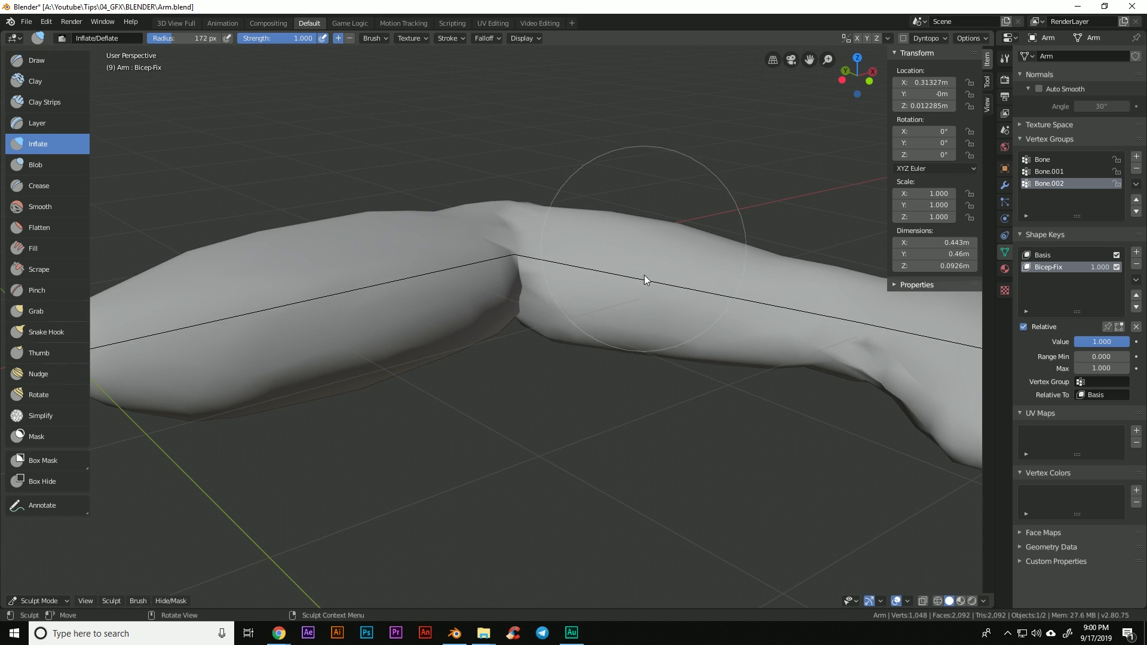
pyautogui.press('KP_7')
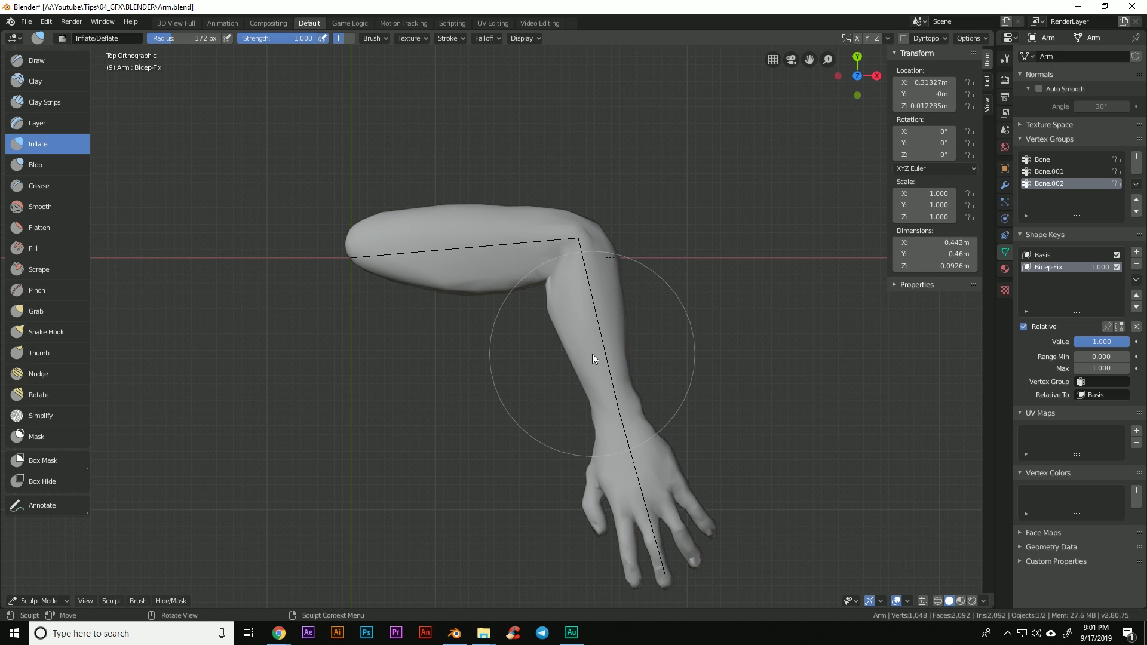
# Step: Add a driver to the value of the Bicep-Fix shape key
pyautogui.moveTo(592, 357); pyautogui.dragTo(634, 279, button='middle')
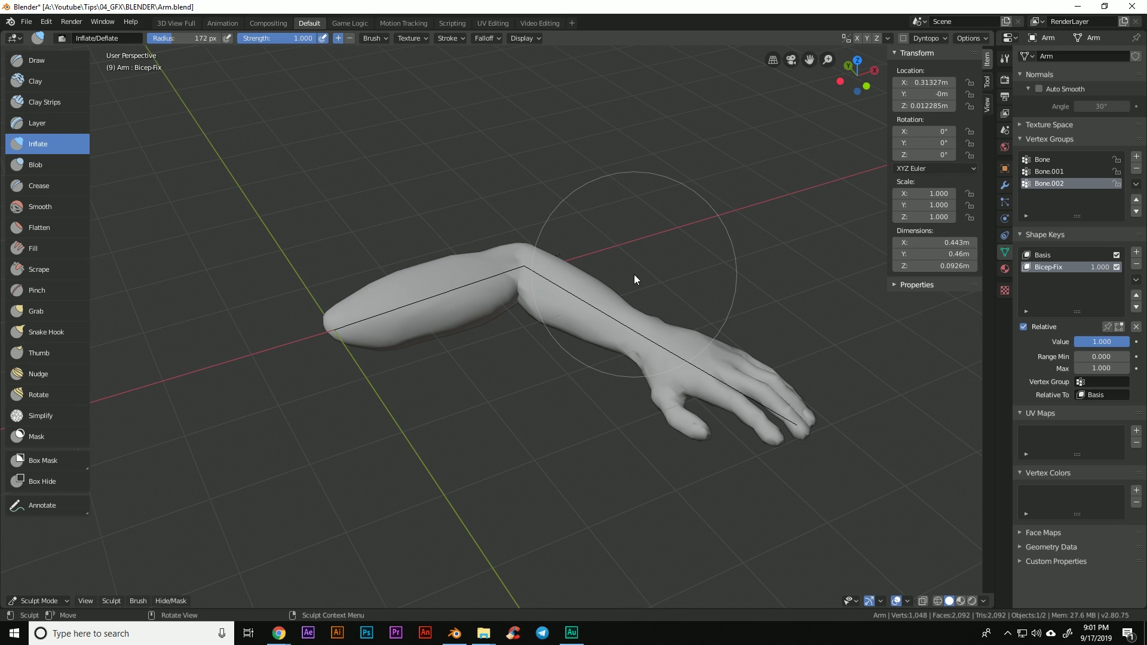
pyautogui.moveTo(660, 311); pyautogui.dragTo(605, 279, button='middle')
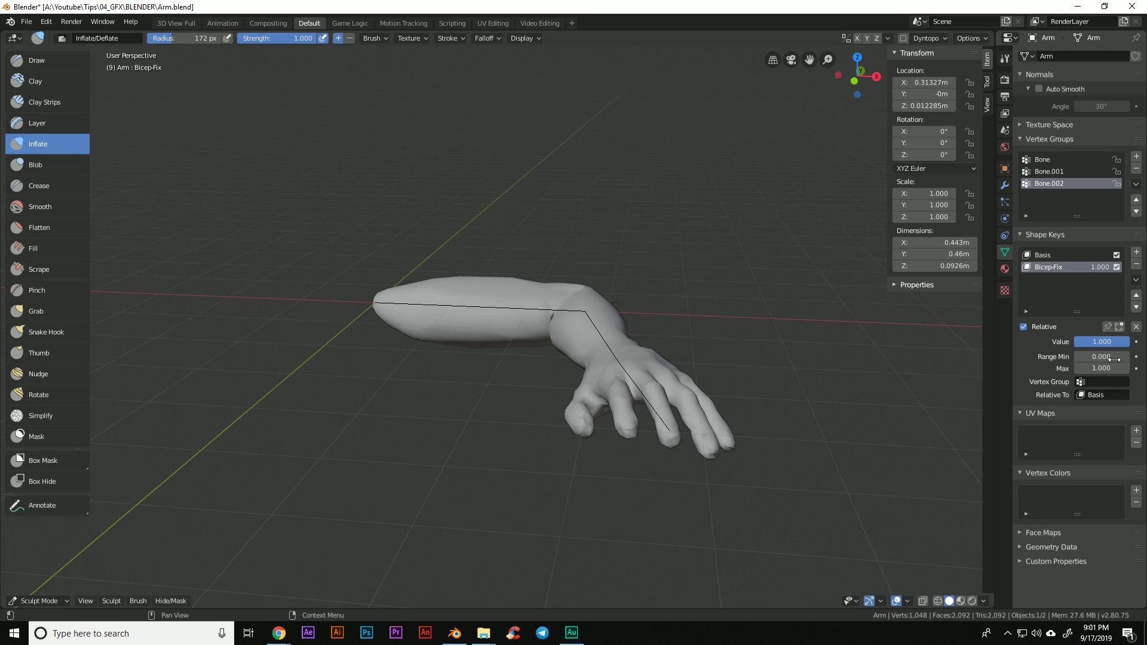
pyautogui.rightClick(1098, 342)
pyautogui.click(1088, 363)
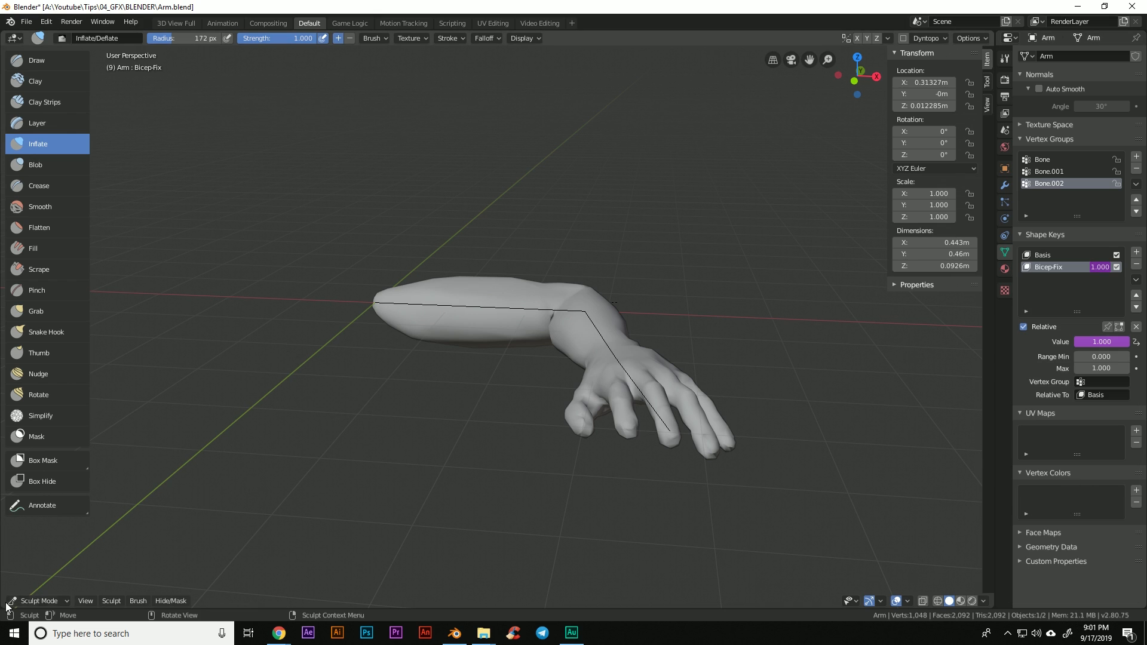
# Step: Split the 3D viewport in two and make one half a Drivers editor showing the arm's shape key channels
pyautogui.moveTo(3, 605); pyautogui.dragTo(444, 584)
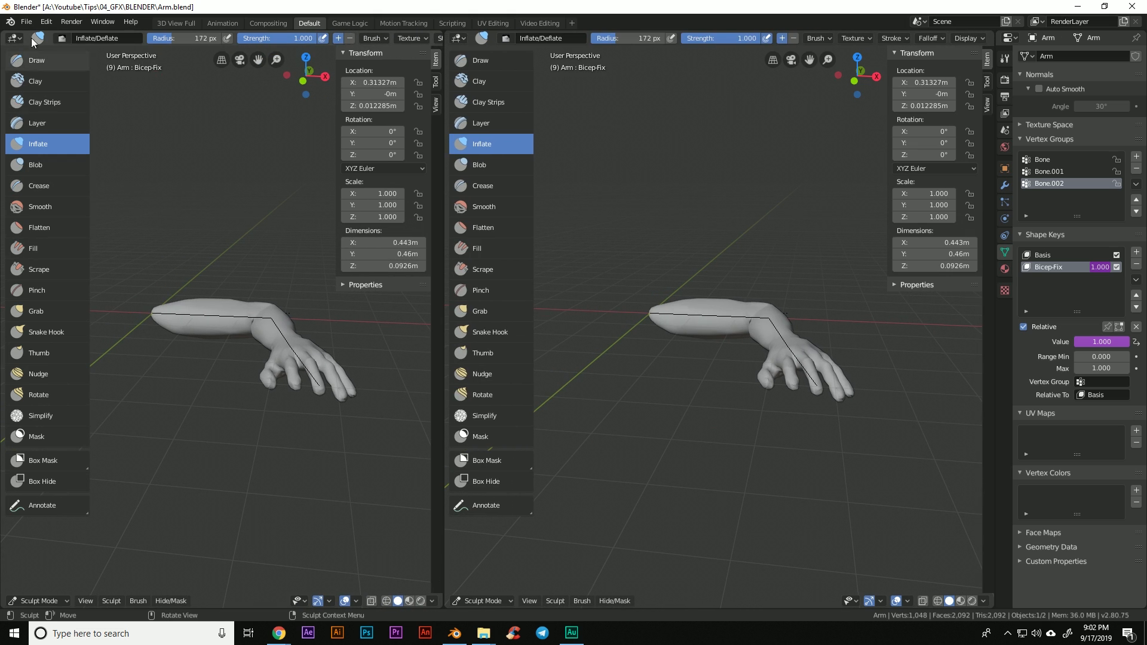
pyautogui.click(13, 37)
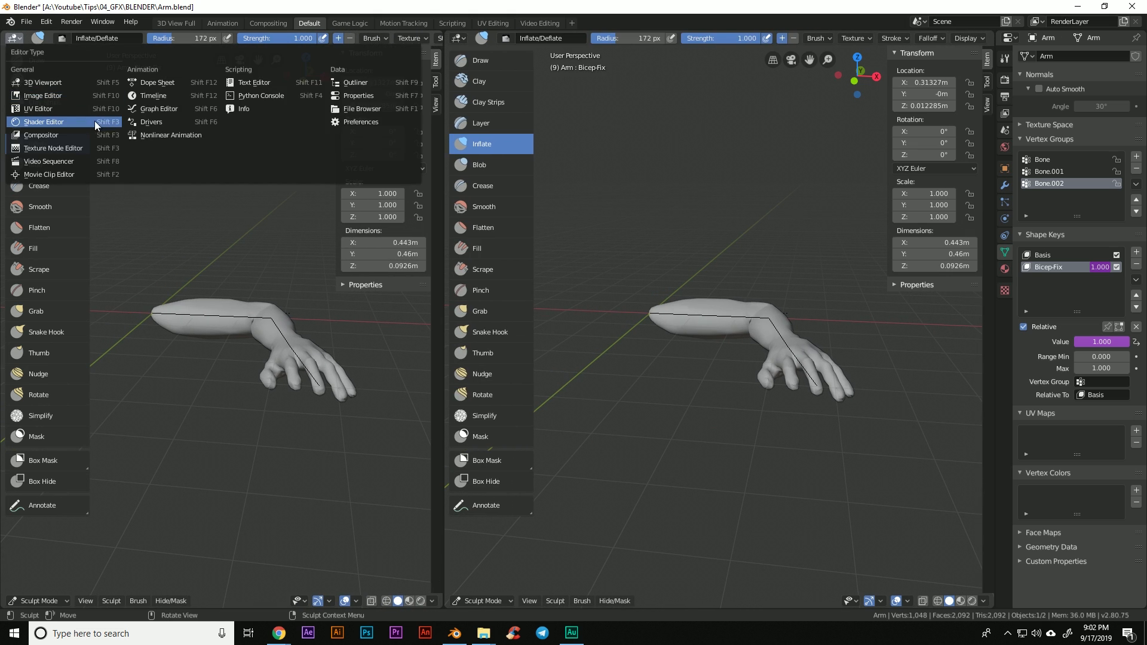
pyautogui.click(159, 108)
pyautogui.click(9, 60)
# Step: Return the arm to Object Mode and frame its bent elbow in the top orthographic view
pyautogui.press('Tab')
pyautogui.hotkey('ctrl', 'Tab')
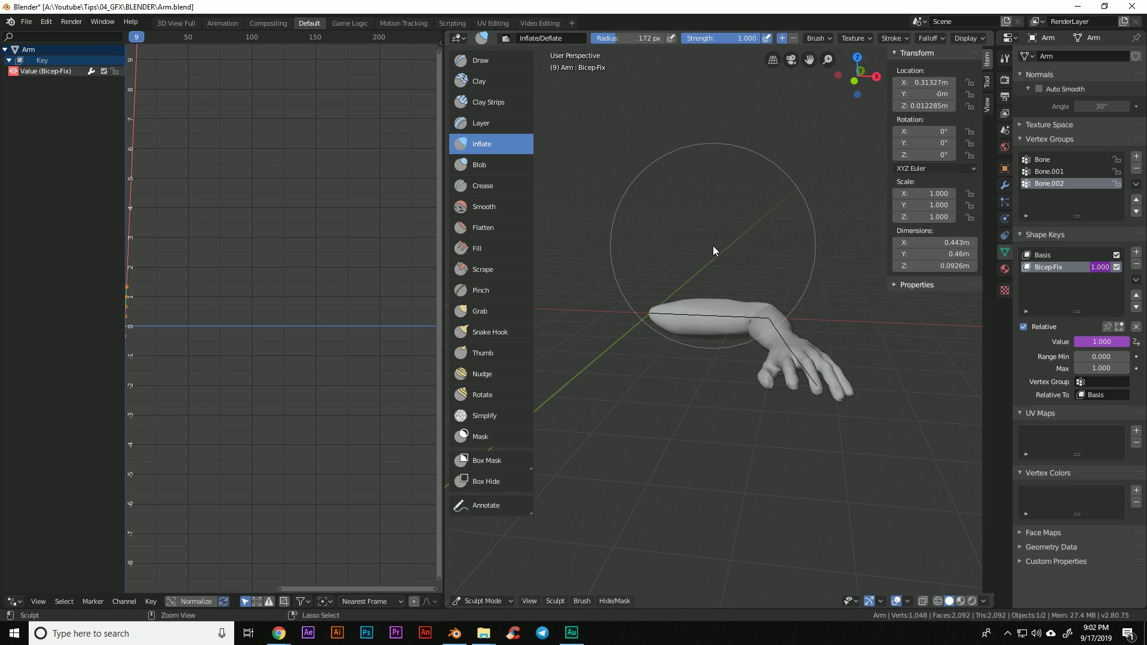
pyautogui.click(651, 248)
pyautogui.press('KP_7')
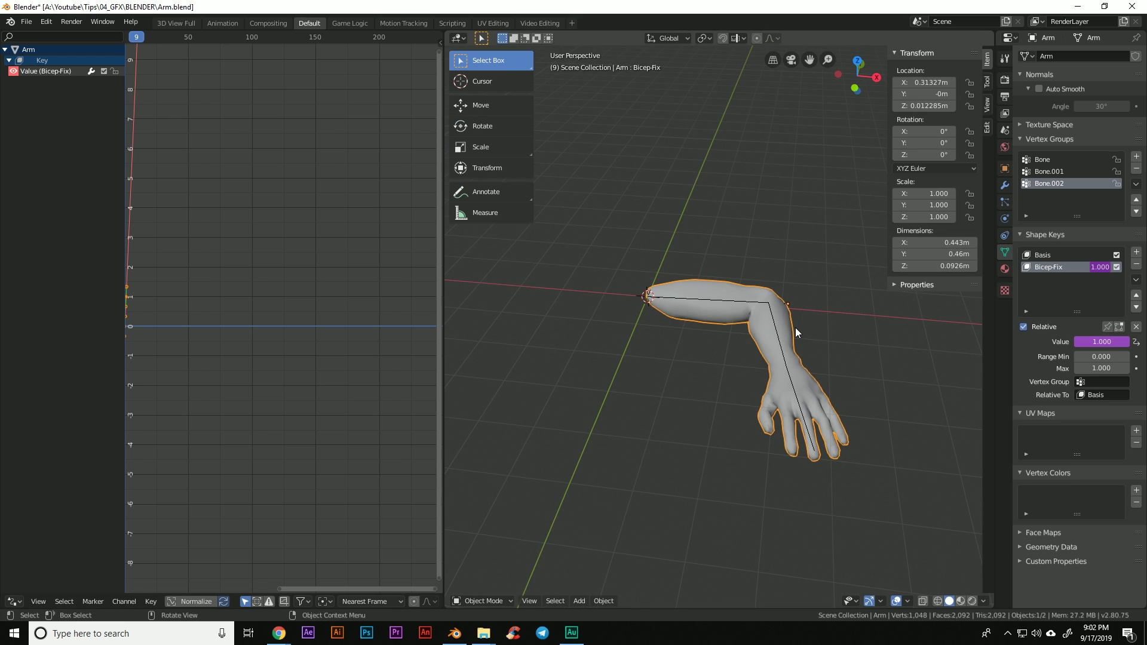
pyautogui.scroll(4, 785, 335)
pyautogui.keyDown('shift'); pyautogui.moveTo(812, 323); pyautogui.dragTo(732, 303, button='middle'); pyautogui.keyUp('shift')
# Step: Show the driver settings of the Bicep-Fix value channel and set the variable's object to Armature
pyautogui.moveTo(197, 252); pyautogui.dragTo(296, 260, button='middle')
pyautogui.press('n')
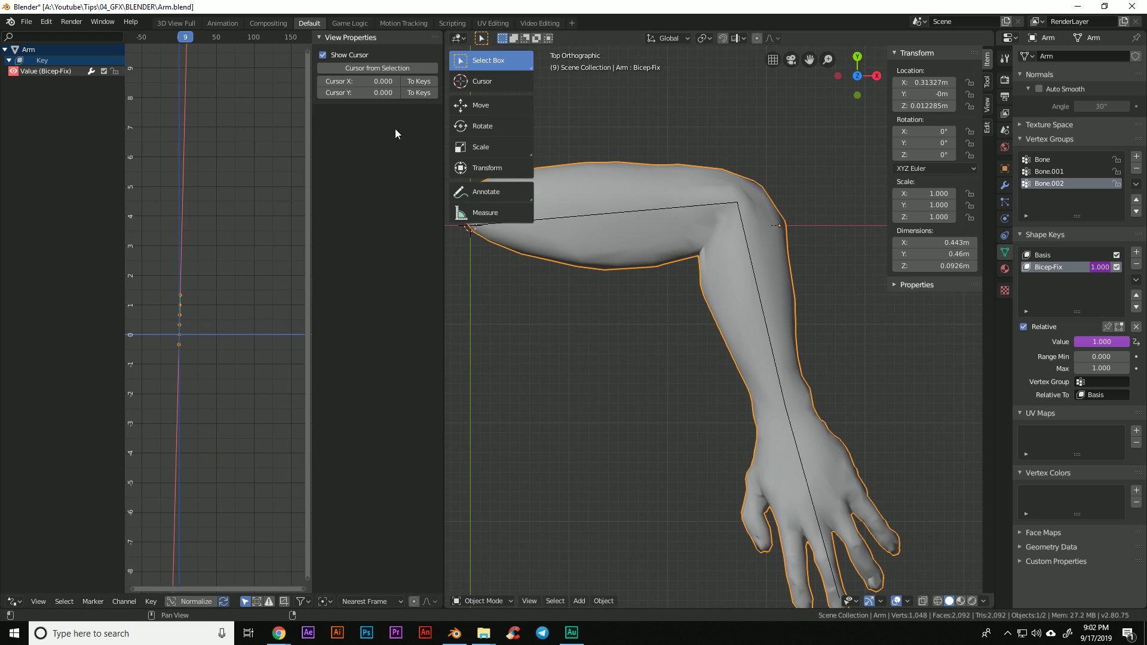
pyautogui.click(42, 71)
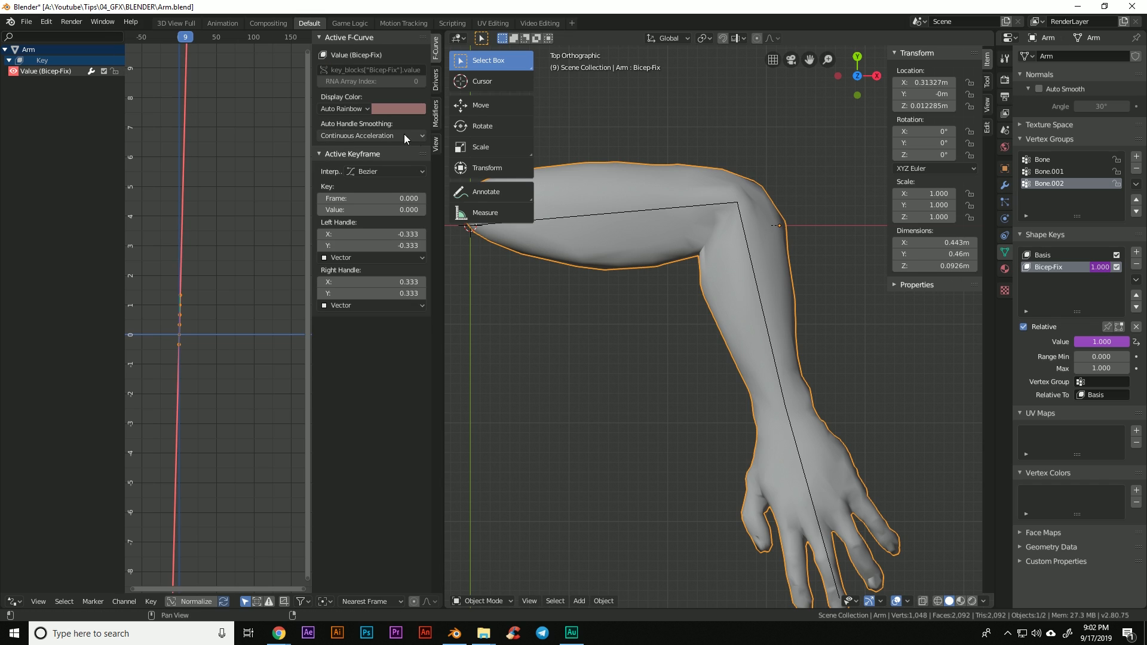
pyautogui.click(437, 79)
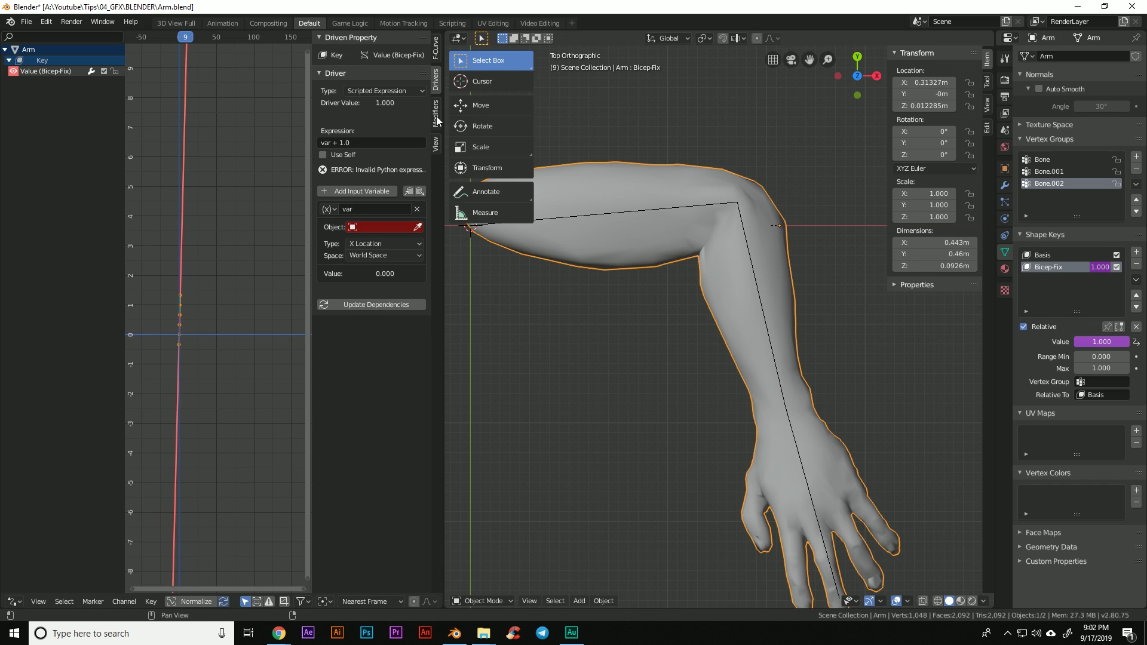
pyautogui.click(376, 227)
pyautogui.click(388, 255)
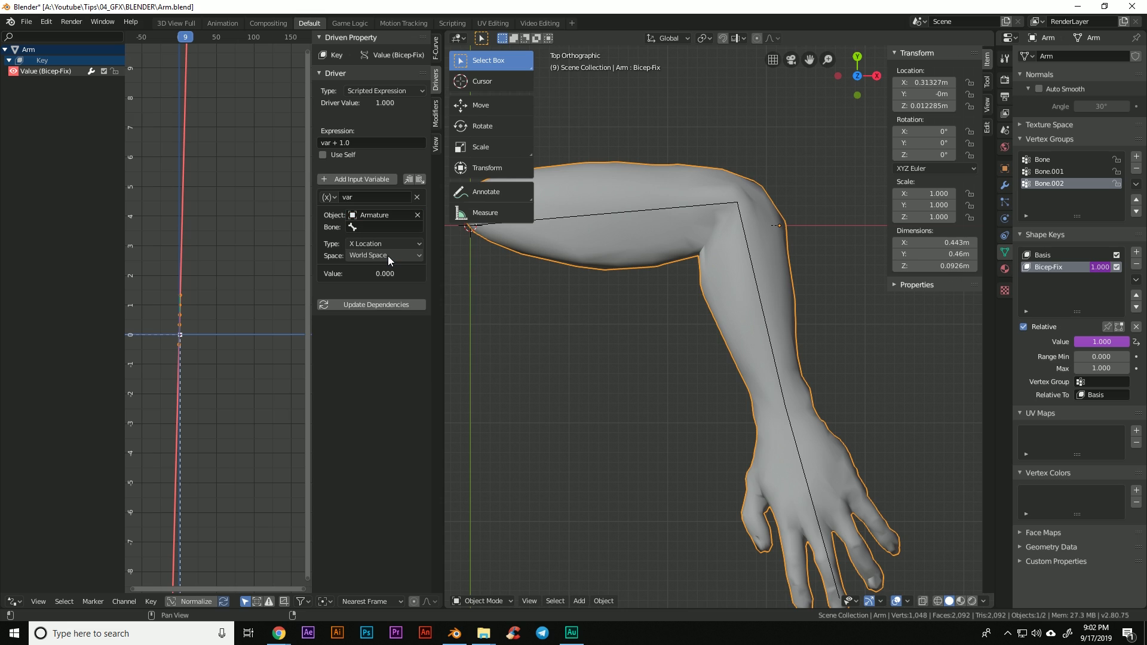
# Step: Look up the forearm bone's name on the armature and set the driver variable's bone to Bone.001
pyautogui.click(672, 209)
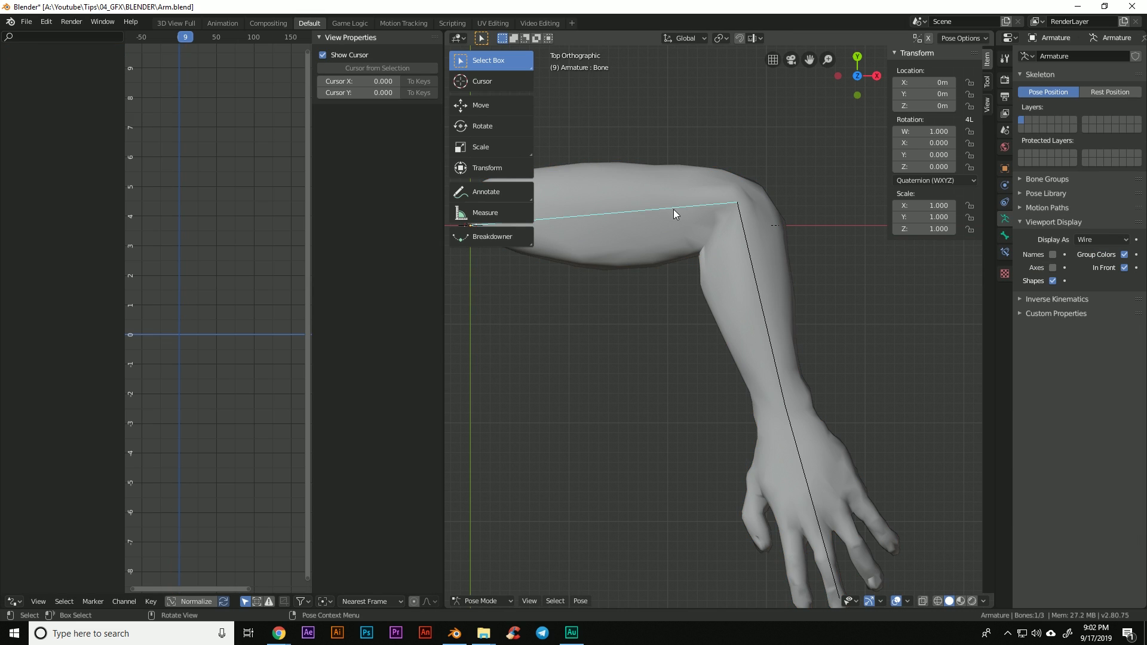
pyautogui.click(743, 231)
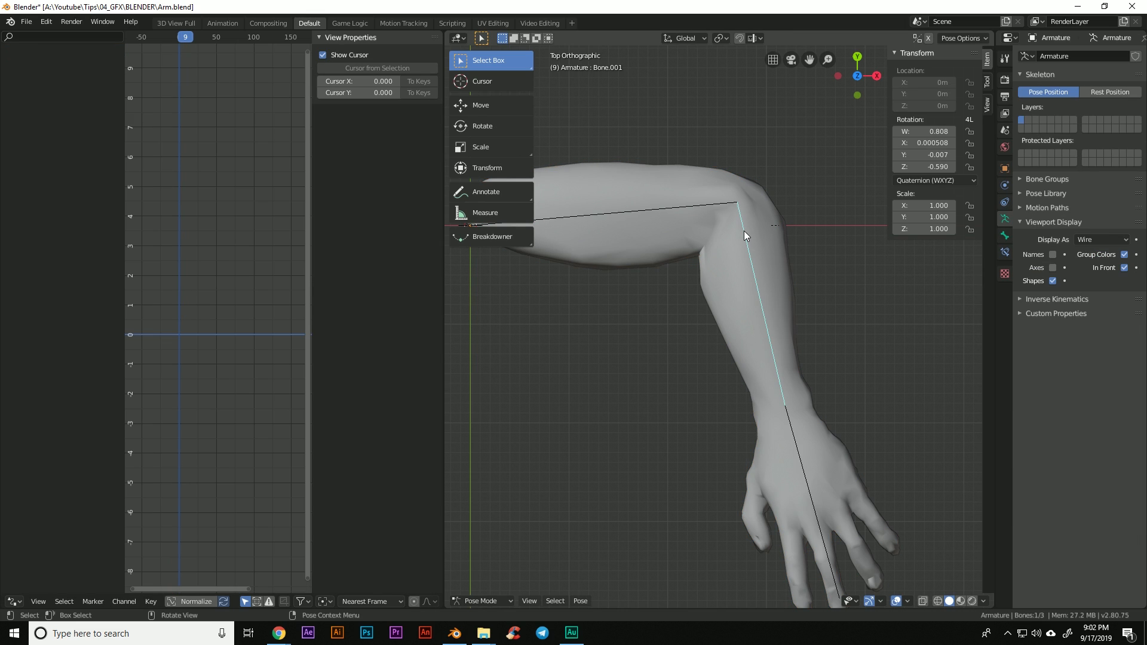
pyautogui.click(1007, 235)
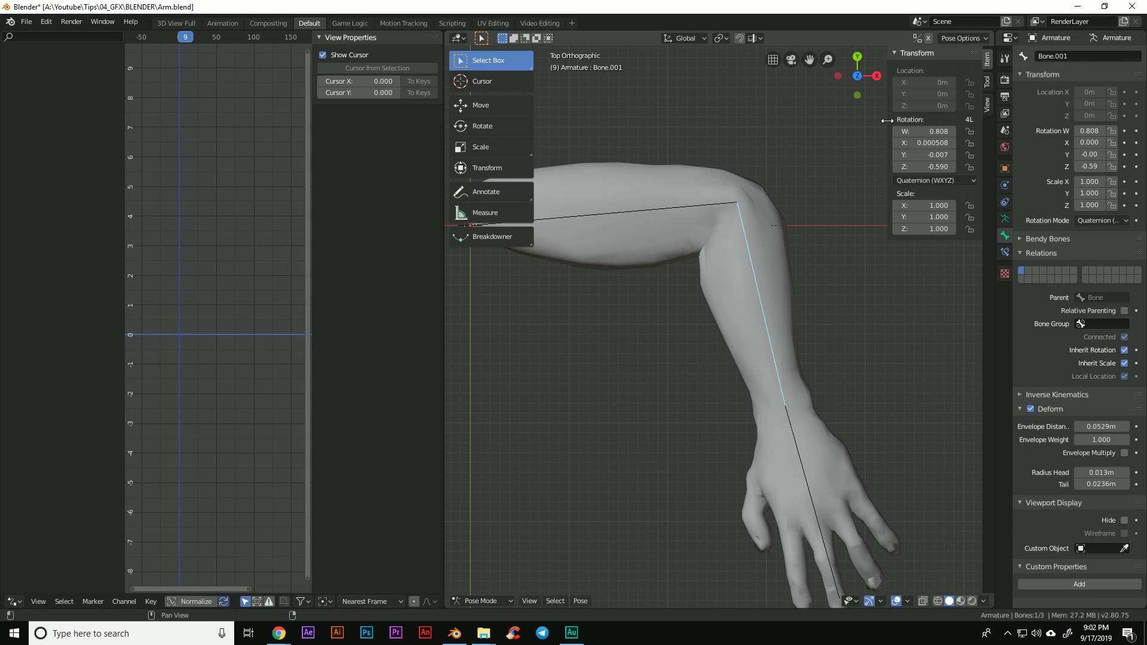
pyautogui.click(740, 254)
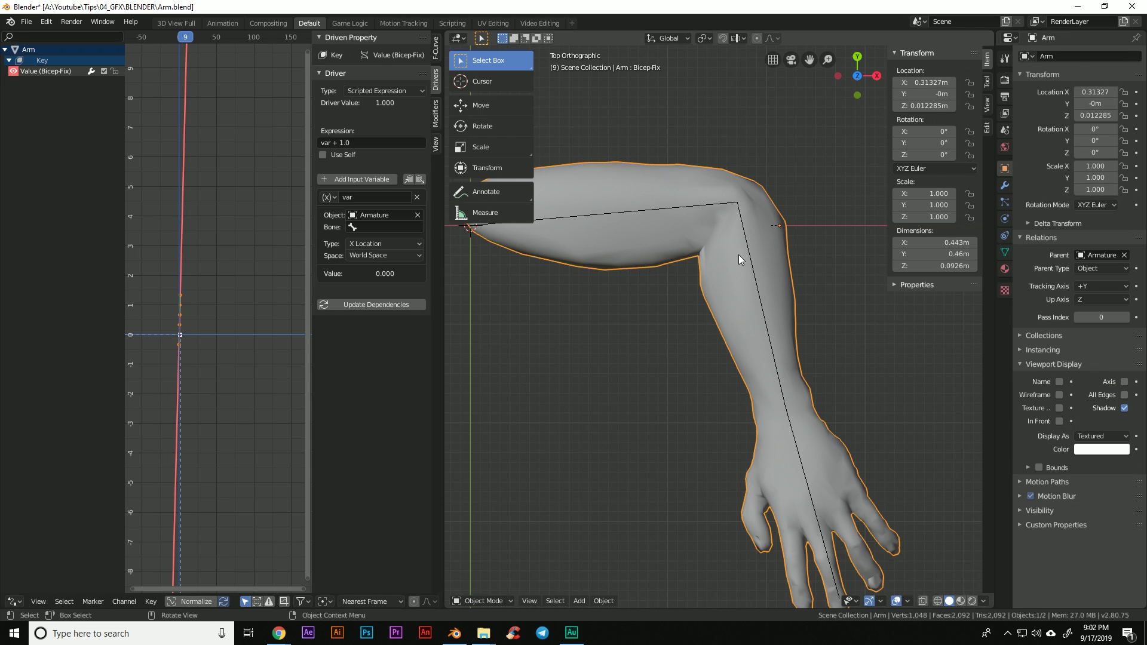
pyautogui.click(385, 227)
pyautogui.click(382, 257)
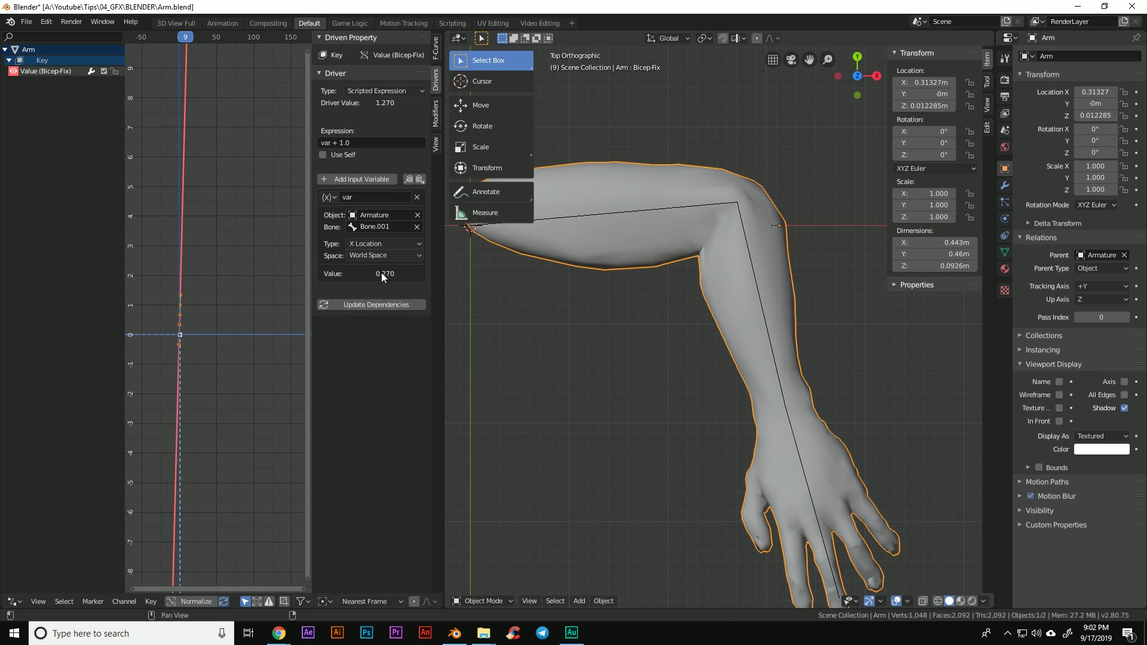
# Step: Test-rotate the forearm bone in Pose Mode to identify which rotation axis bends the elbow
pyautogui.click(757, 279)
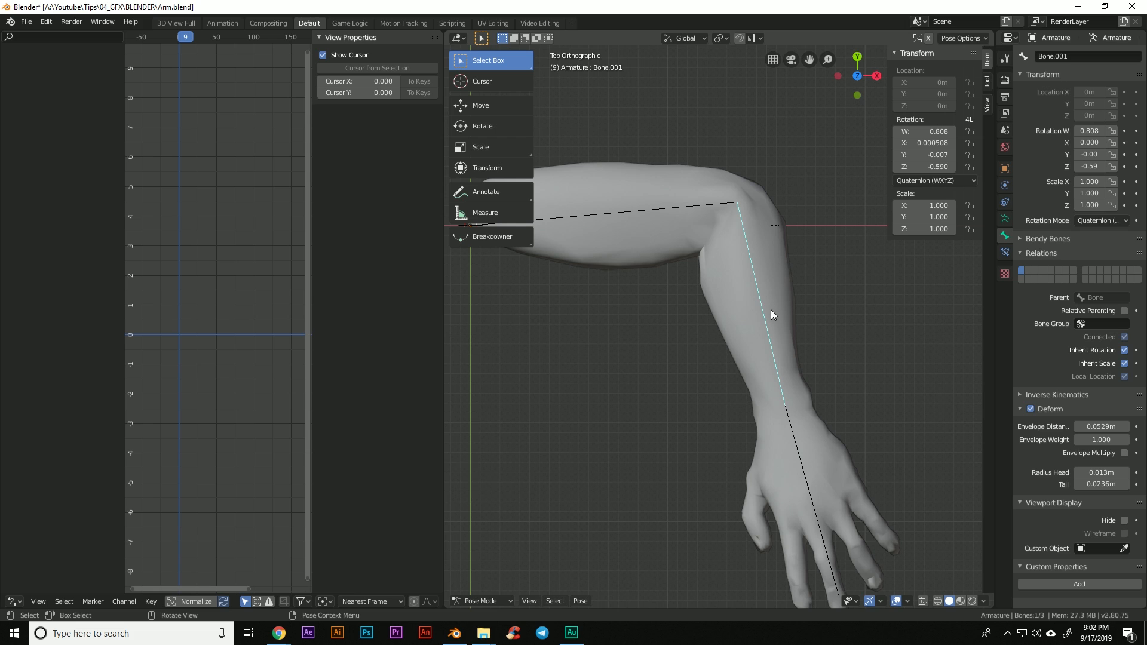
pyautogui.press('r')
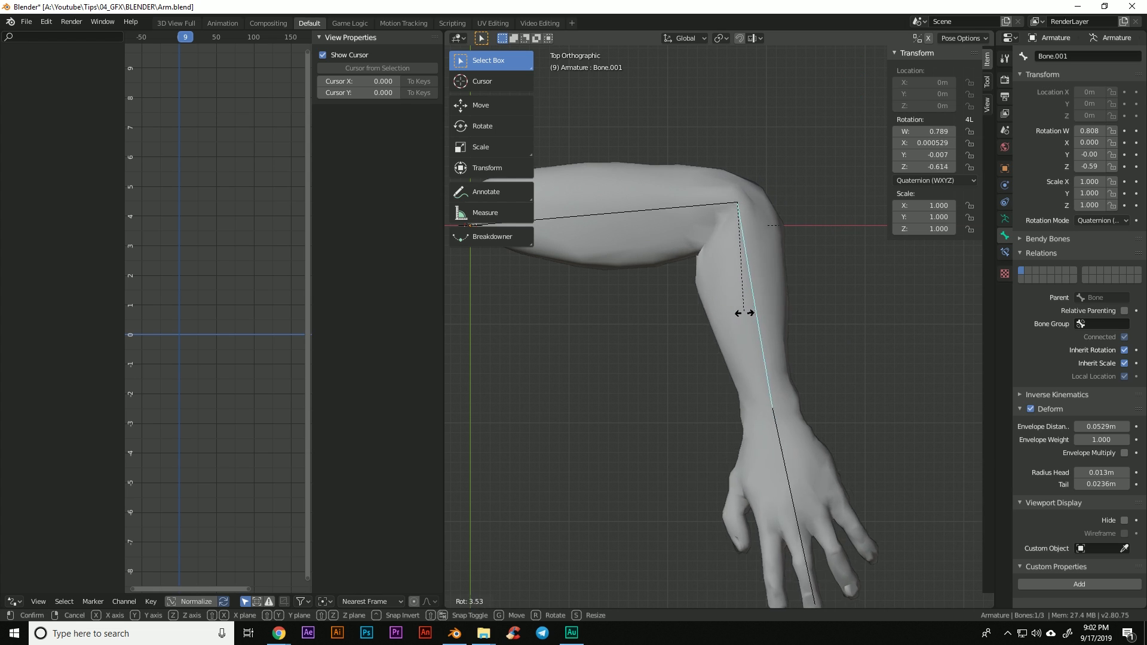
pyautogui.click(751, 314)
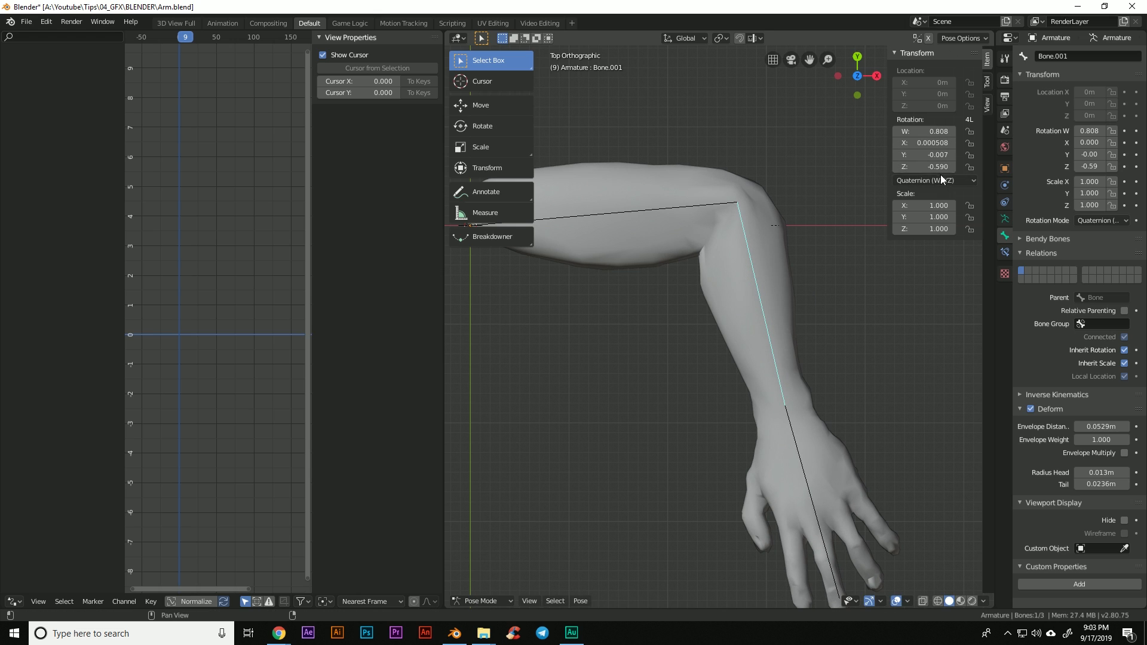
pyautogui.hotkey('ctrl', 'Tab')
# Step: Set the Bicep-Fix driver variable's type to Z Rotation and its space to Local Space
pyautogui.click(683, 235)
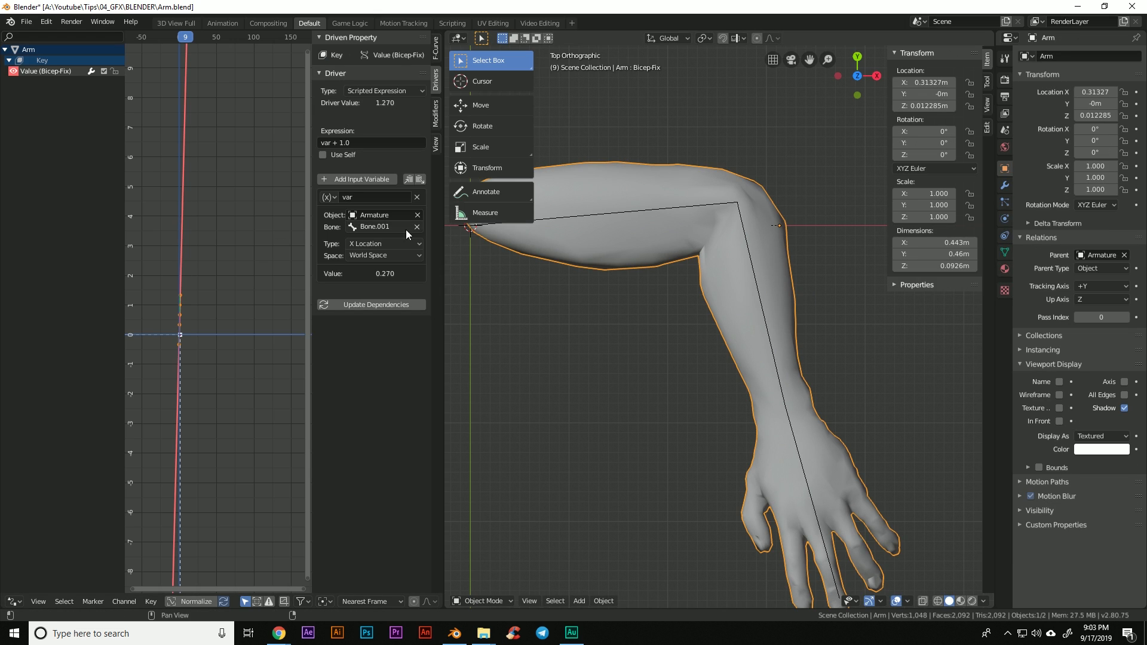
pyautogui.click(393, 242)
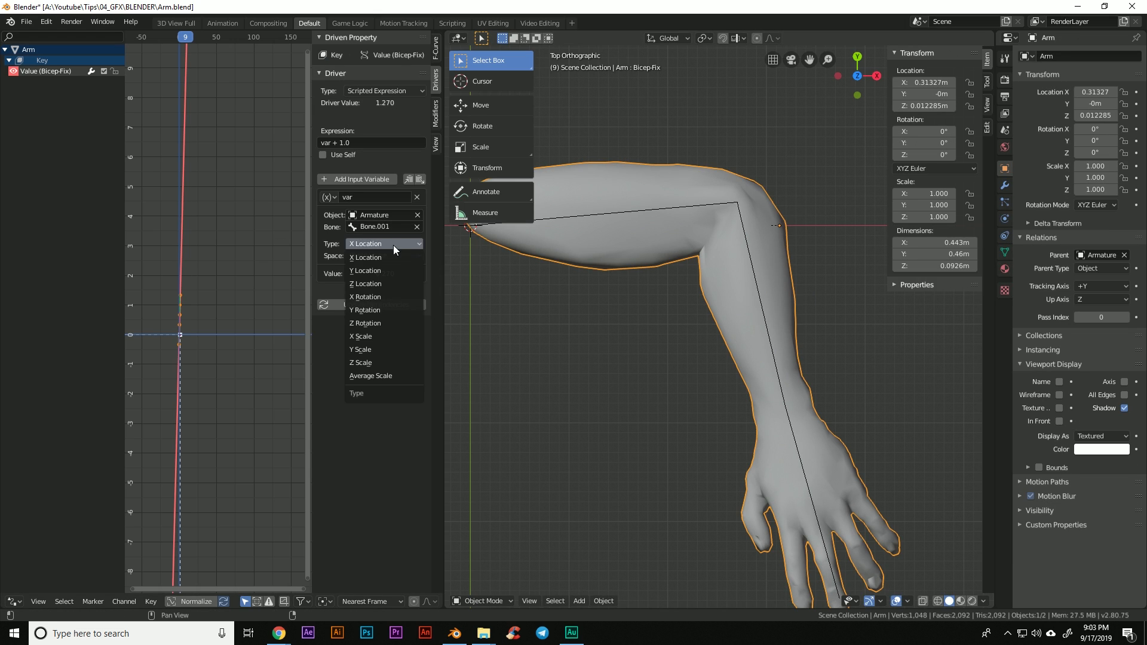
pyautogui.click(399, 320)
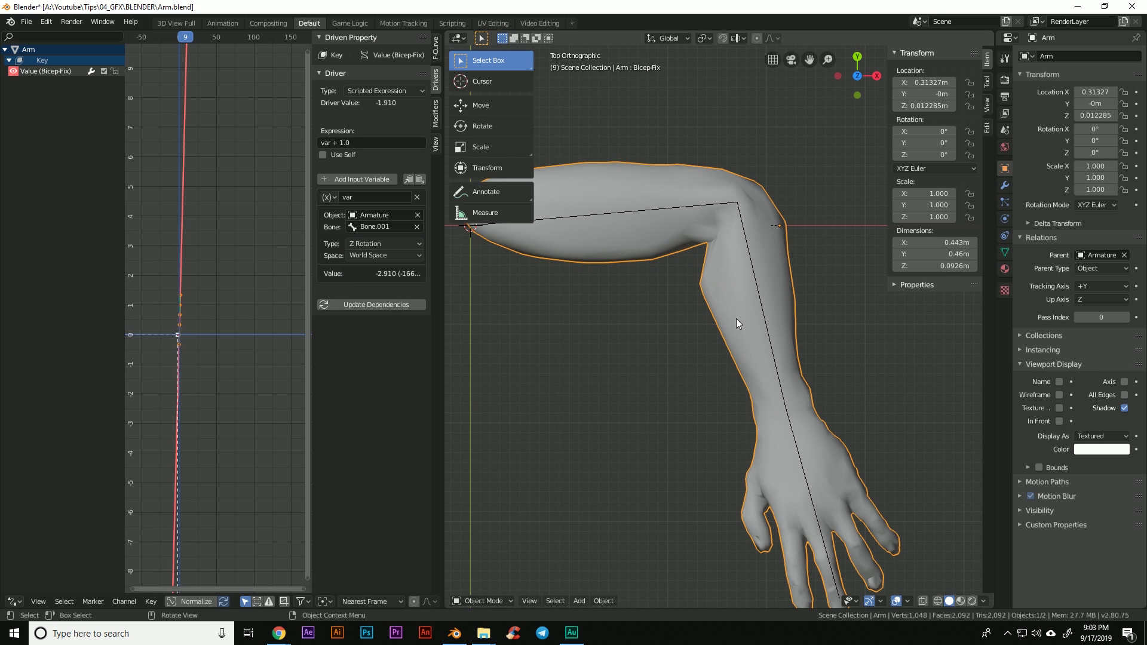
pyautogui.click(385, 250)
pyautogui.click(373, 291)
# Step: Test-rotate the forearm bone to check how the elbow reacts to the Z Rotation driver
pyautogui.click(775, 351)
pyautogui.hotkey('ctrl', 'Tab')
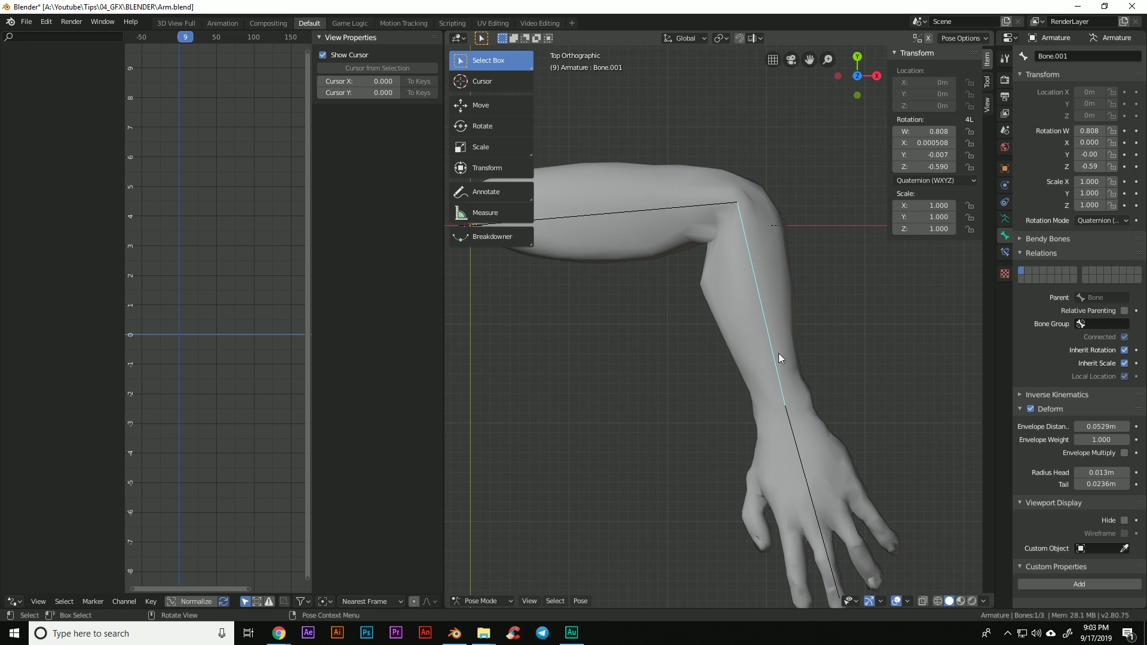
pyautogui.press('r')
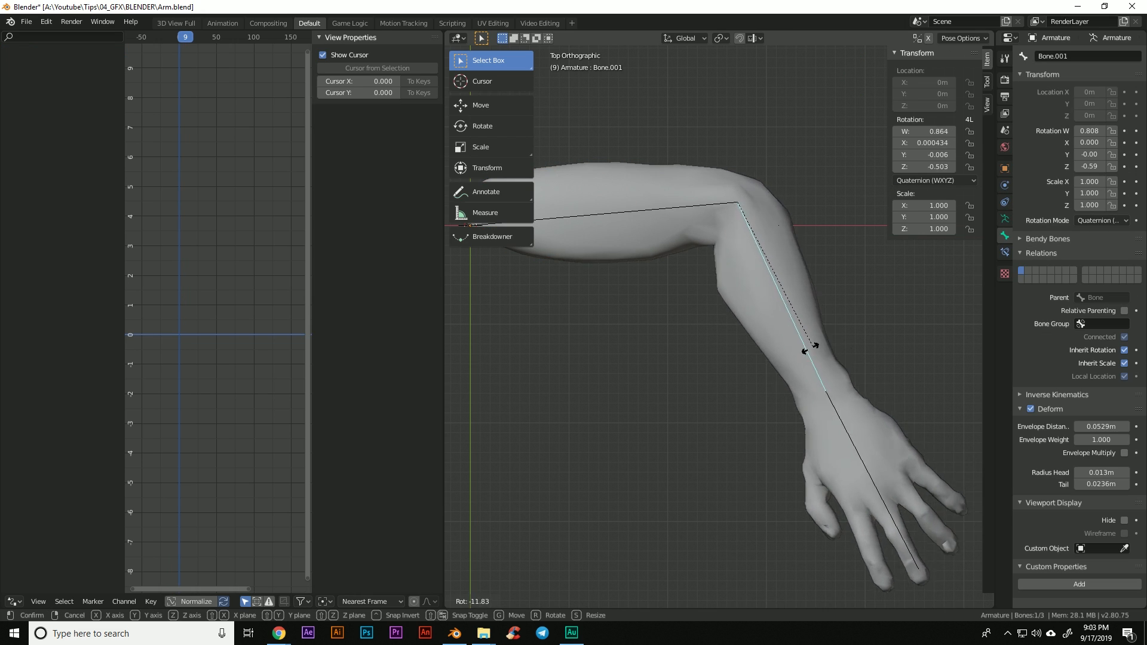
pyautogui.click(773, 360)
pyautogui.press('r')
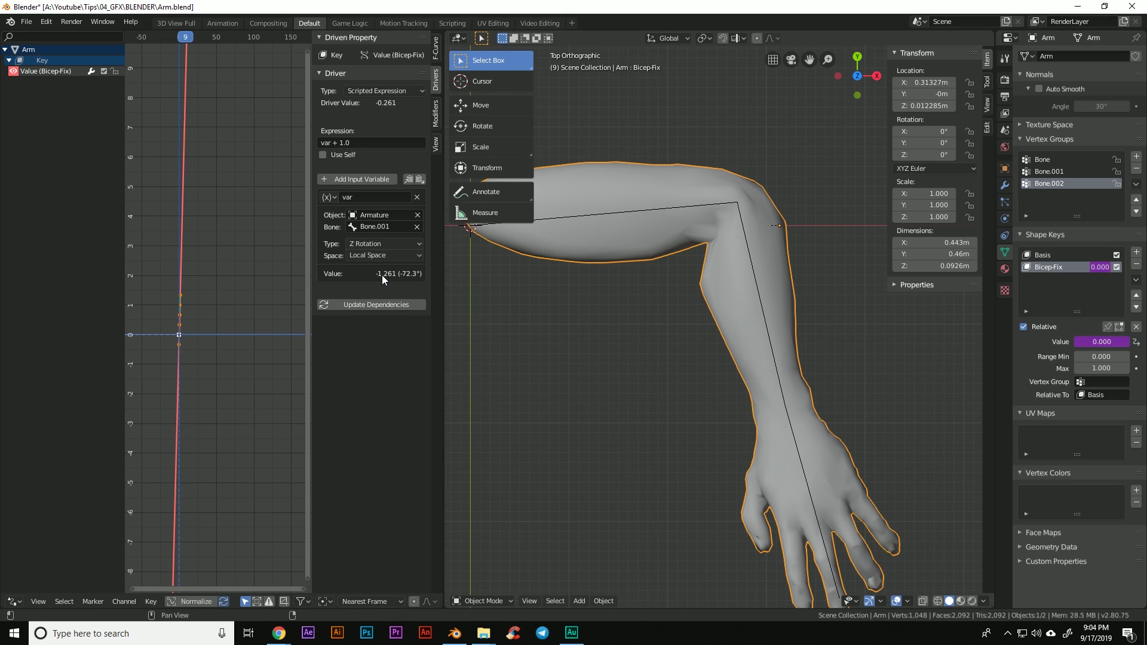
# Step: Change the Bicep-Fix driver's expression to var * (-1)
pyautogui.click(360, 142)
pyautogui.moveTo(360, 141); pyautogui.dragTo(332, 141)
pyautogui.press('BackSpace')
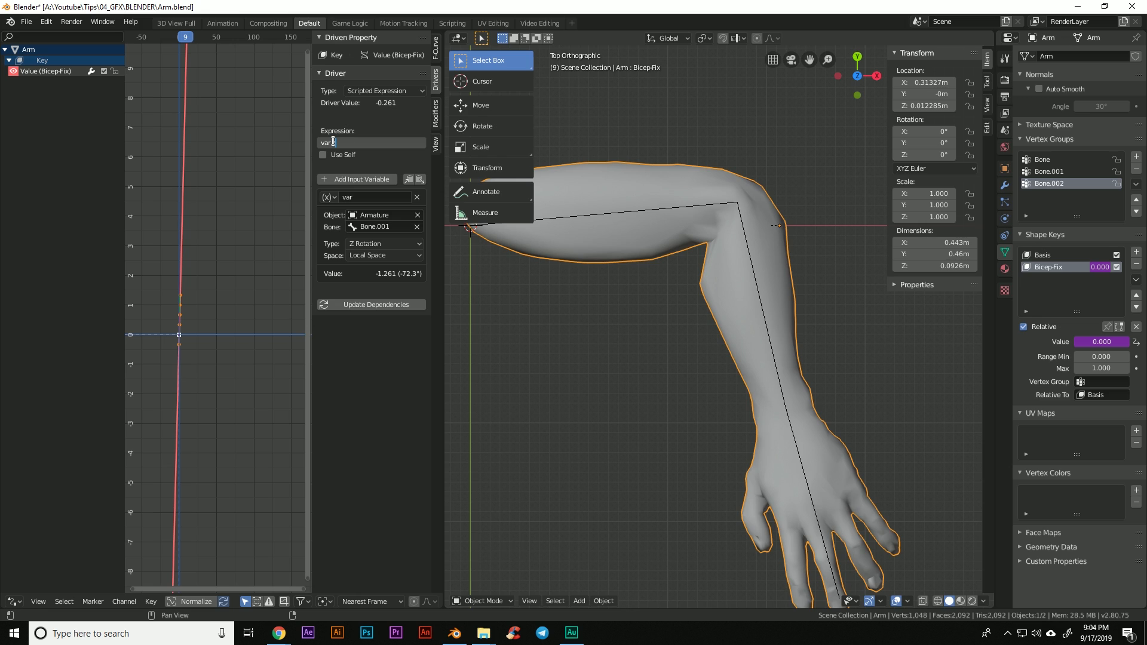
pyautogui.write('(-1)')
pyautogui.press('Return')
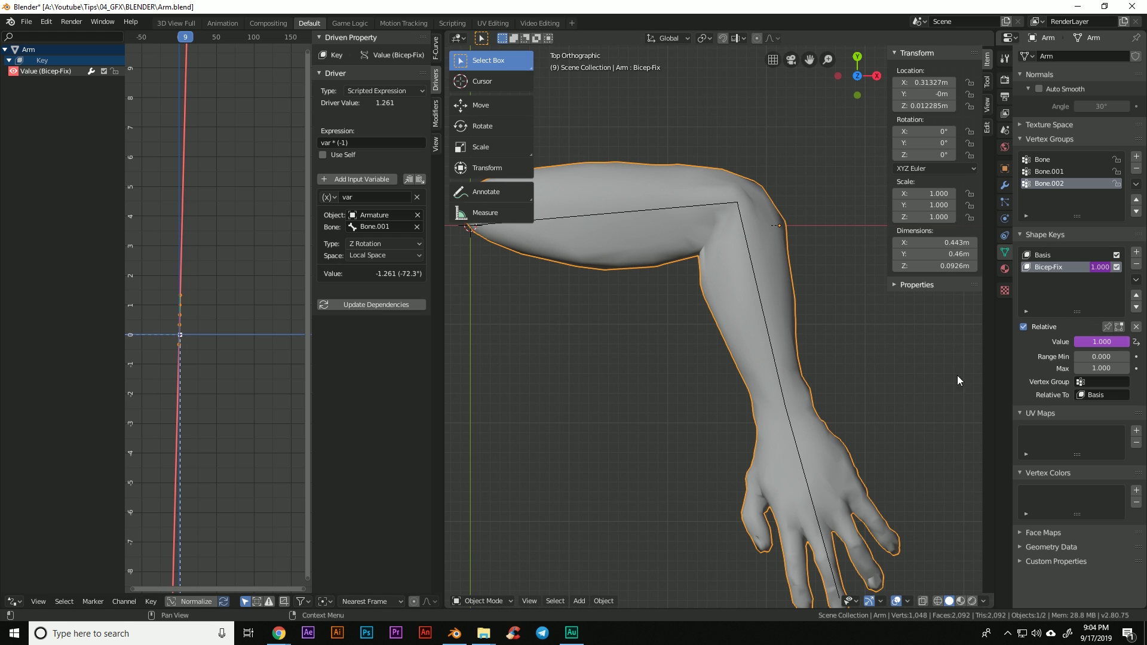
# Step: Rotate the forearm bone until the arm is straight and try to change the Bicep-Fix value by hand
pyautogui.click(770, 343)
pyautogui.press('r')
pyautogui.click(832, 205)
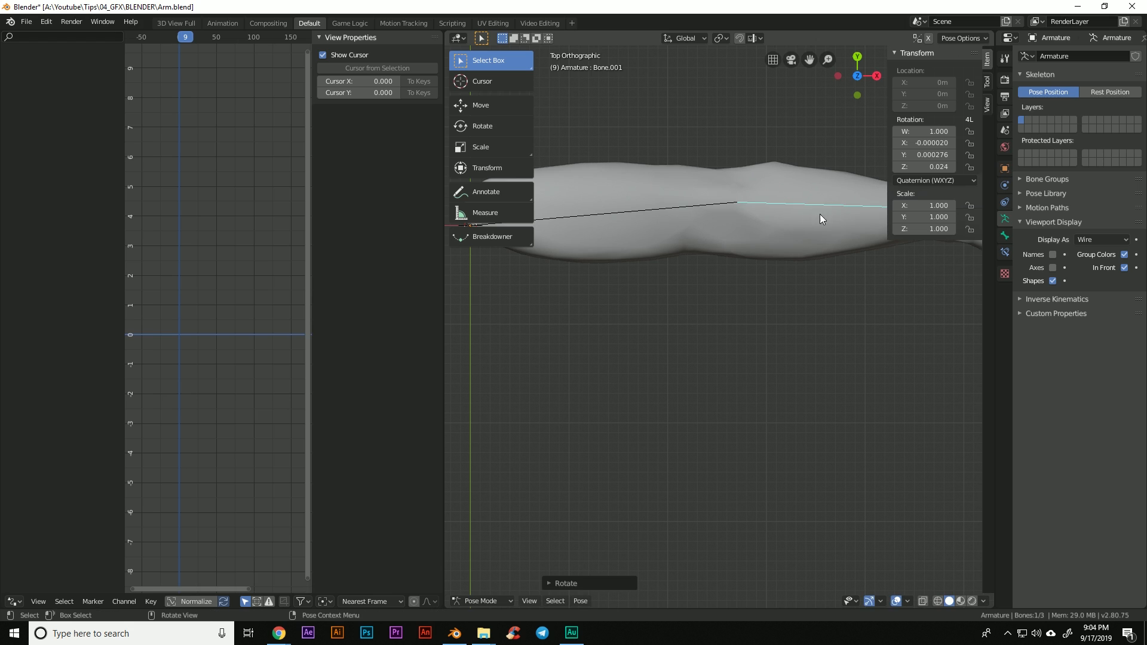
pyautogui.click(846, 241)
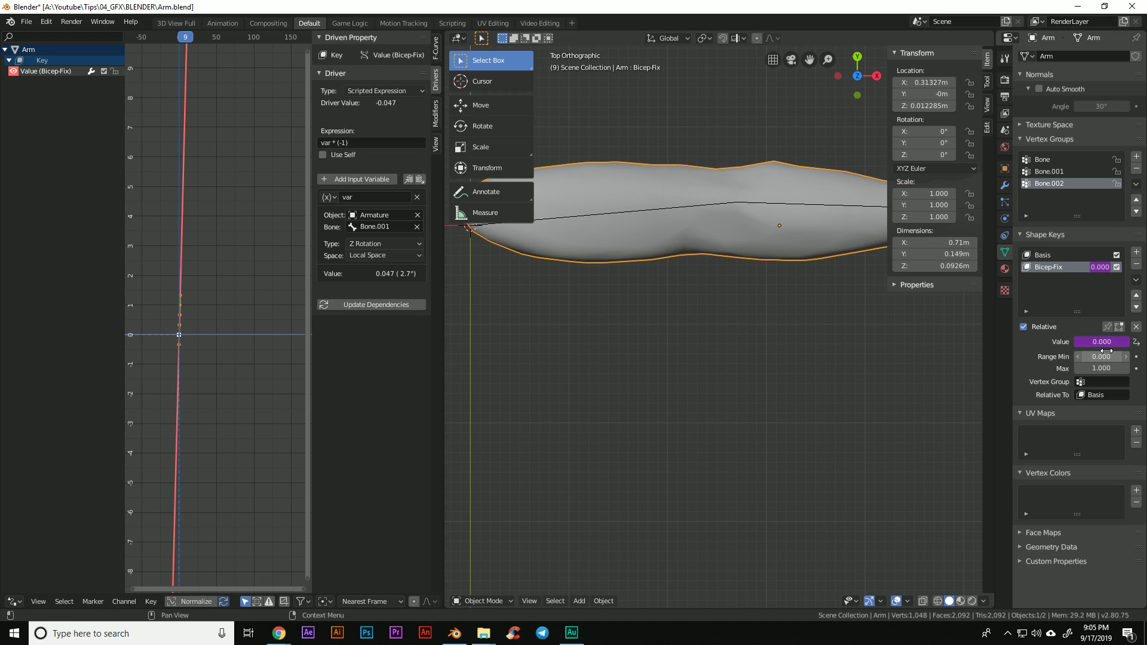
pyautogui.moveTo(1098, 343)
pyautogui.mouseDown()
pyautogui.moveTo(1144, 342)
pyautogui.moveTo(1111, 342)
pyautogui.mouseUp()
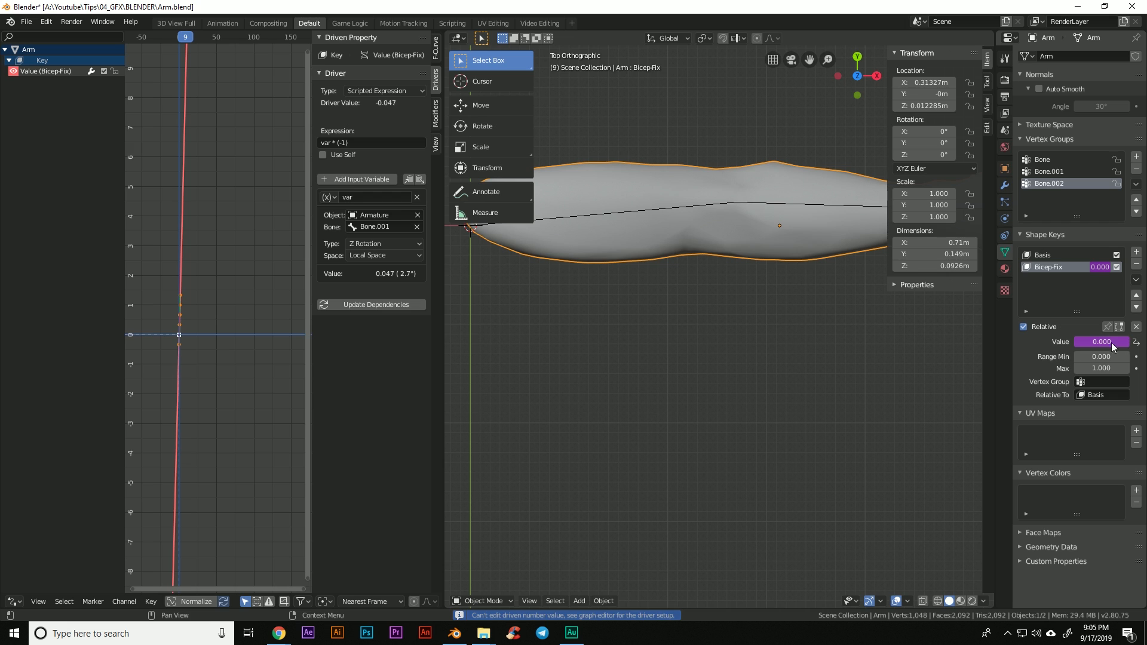
# Step: Reselect the arm mesh and rename its Bicep-Fix driver variable to arml
pyautogui.click(831, 205)
pyautogui.scroll(-4, 794, 322)
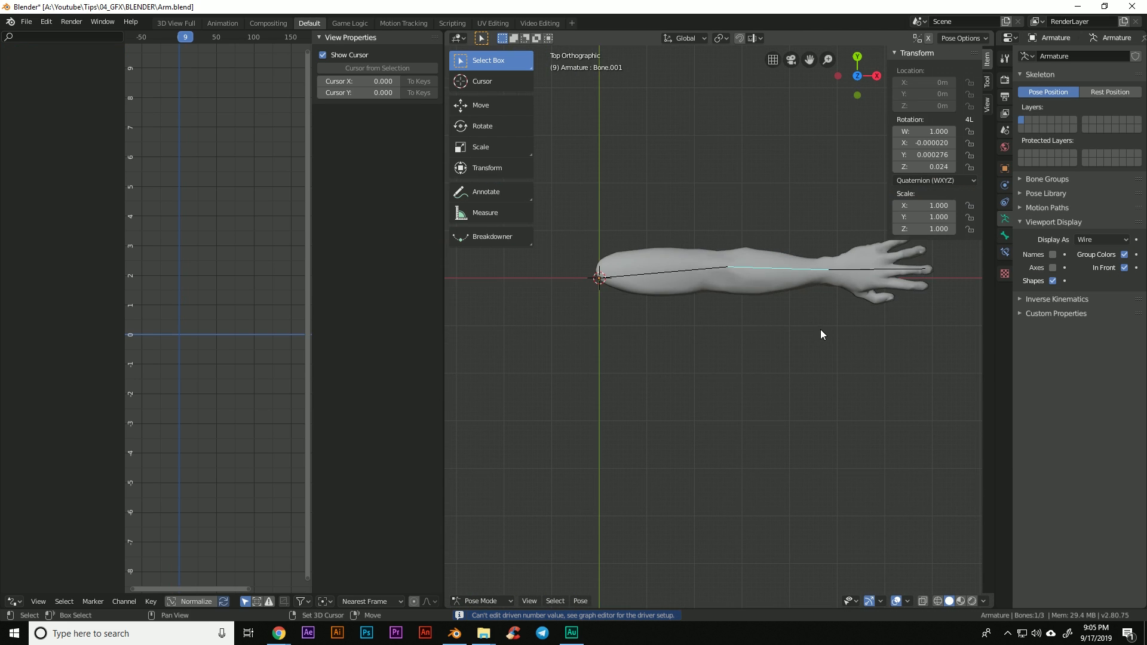
pyautogui.keyDown('shift'); pyautogui.moveTo(820, 329); pyautogui.dragTo(767, 359, button='middle'); pyautogui.keyUp('shift')
pyautogui.click(726, 317)
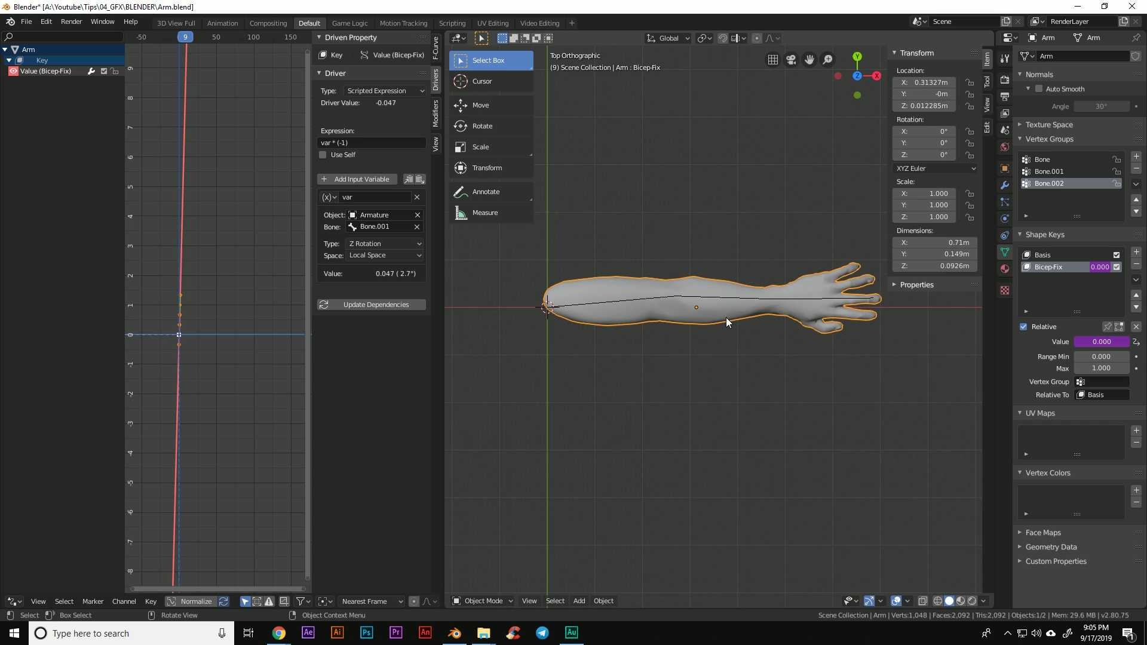
pyautogui.click(364, 197)
pyautogui.write('arml')
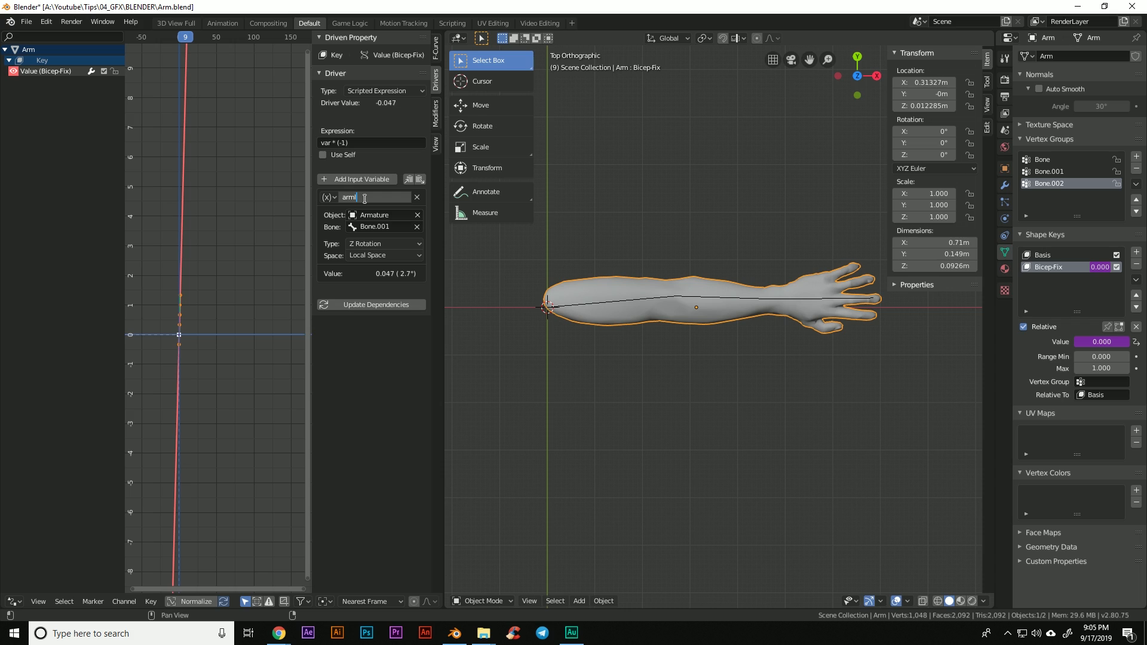
pyautogui.press('Return')
# Step: Replace the variable name in the driver expression so that it reads arml * (-1)
pyautogui.doubleClick(323, 142)
pyautogui.write('arml')
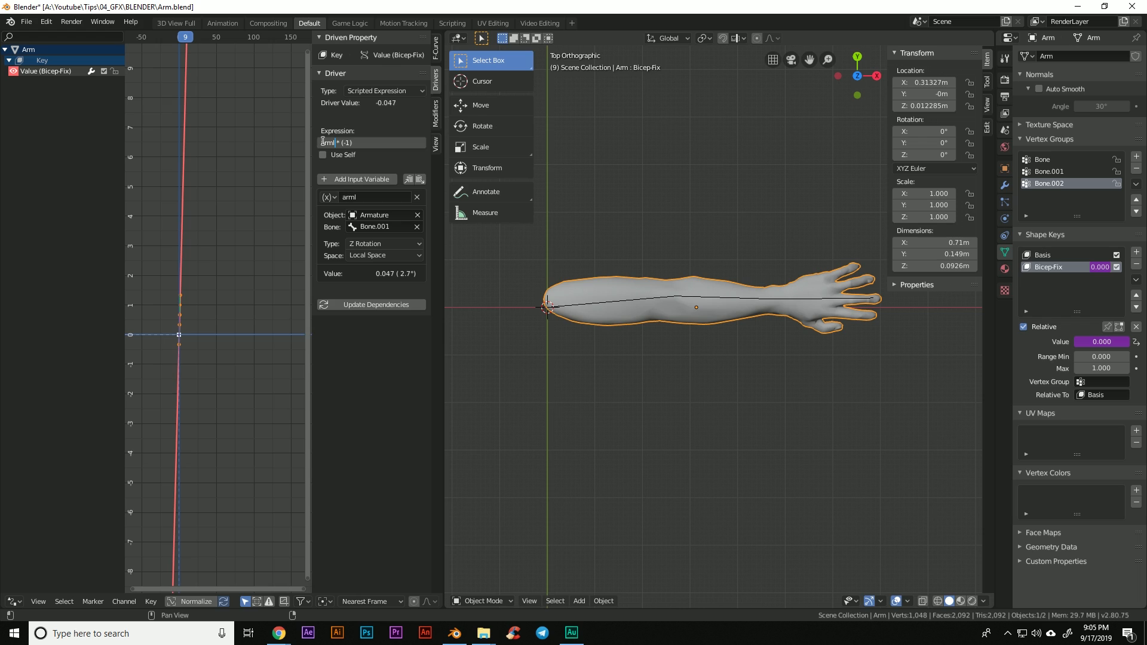
pyautogui.press('Return')
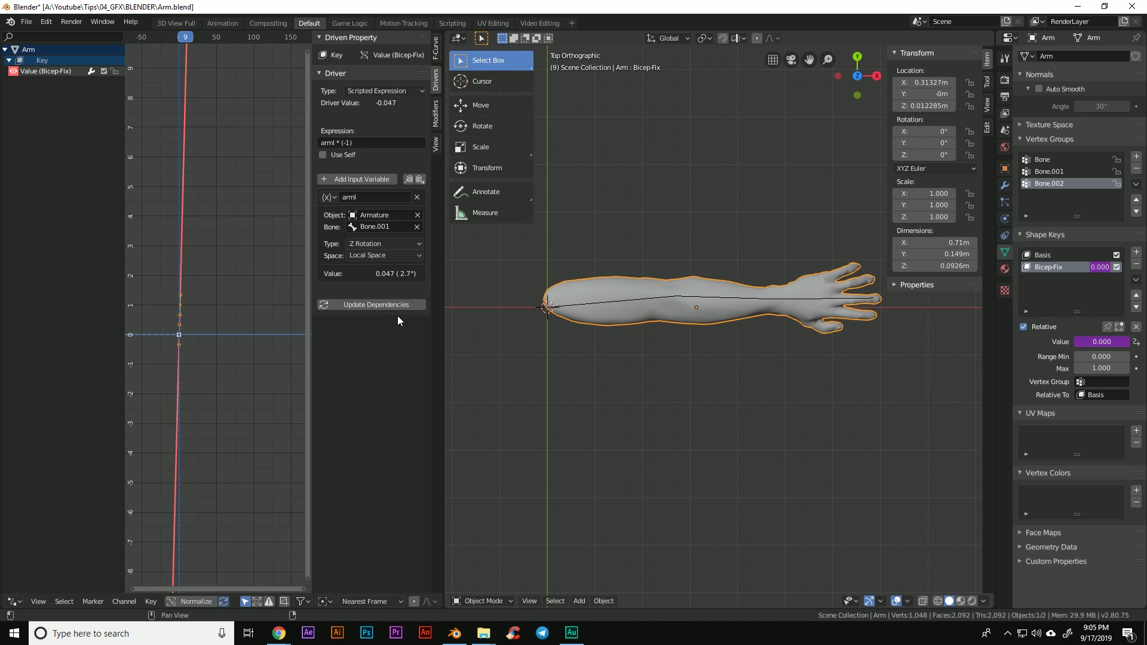